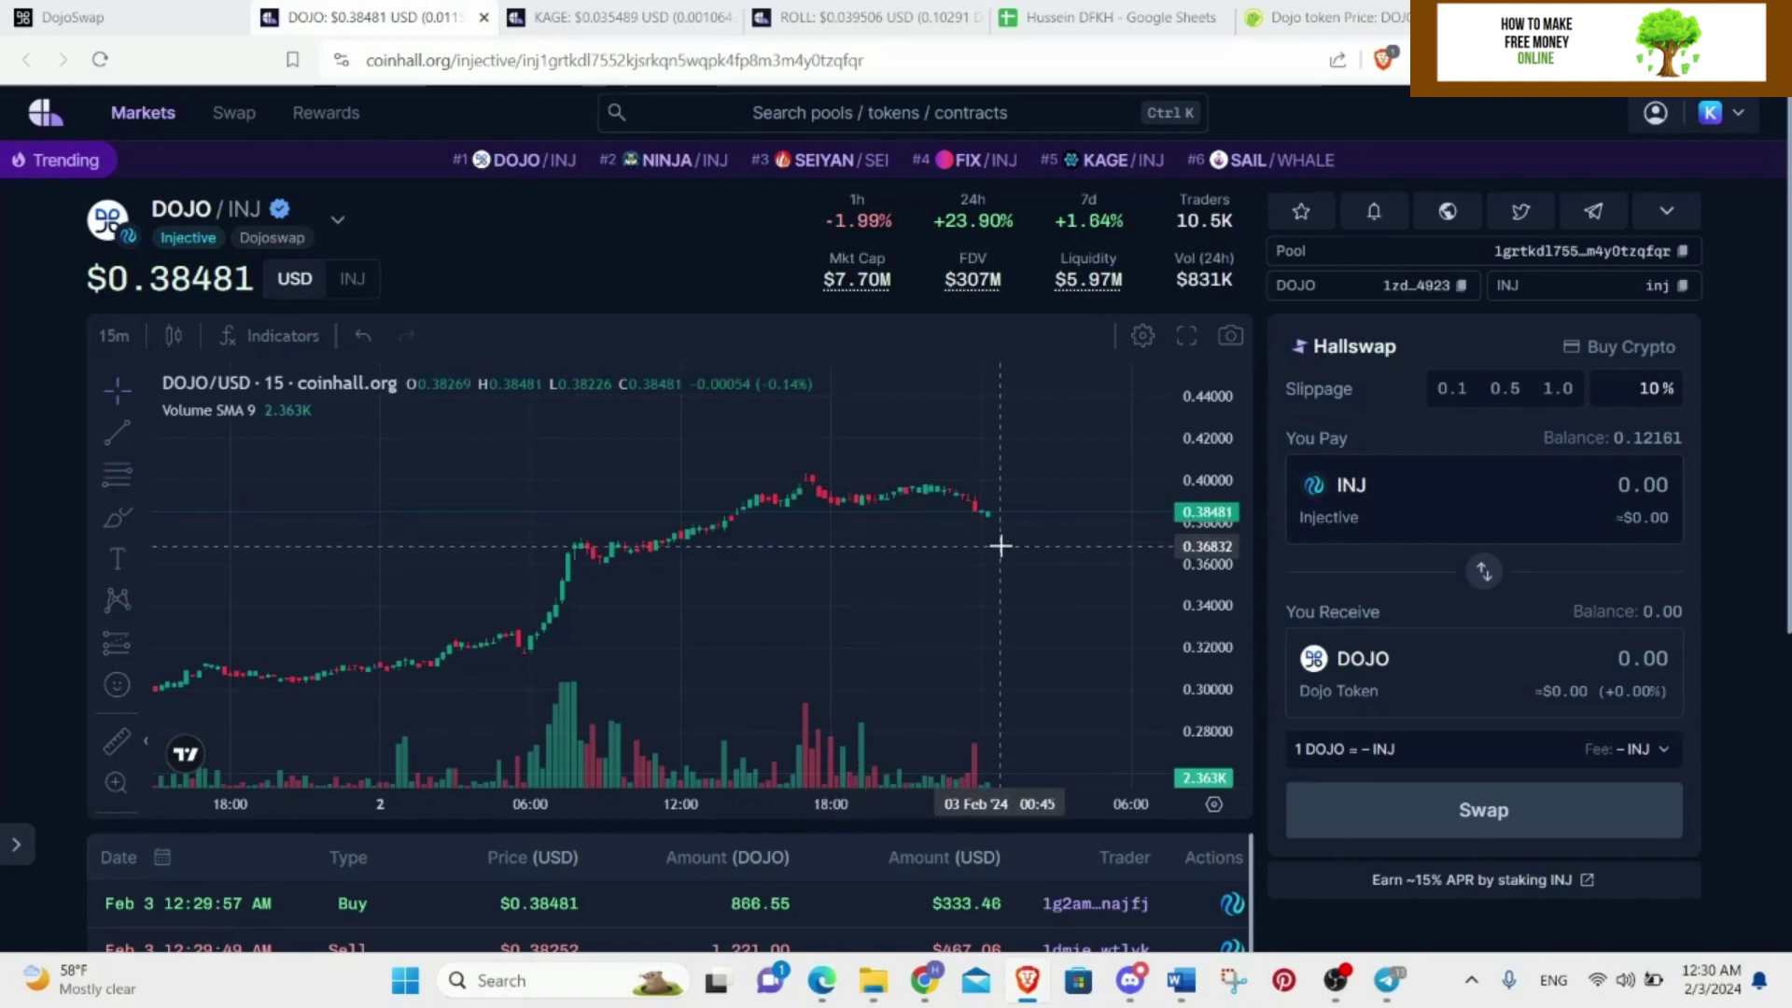
# Examine the DOJO/USD price history on the chart, from mid-January through early February.
pyautogui.scroll(-3, 898, 520)
pyautogui.scroll(-5, 899, 520)
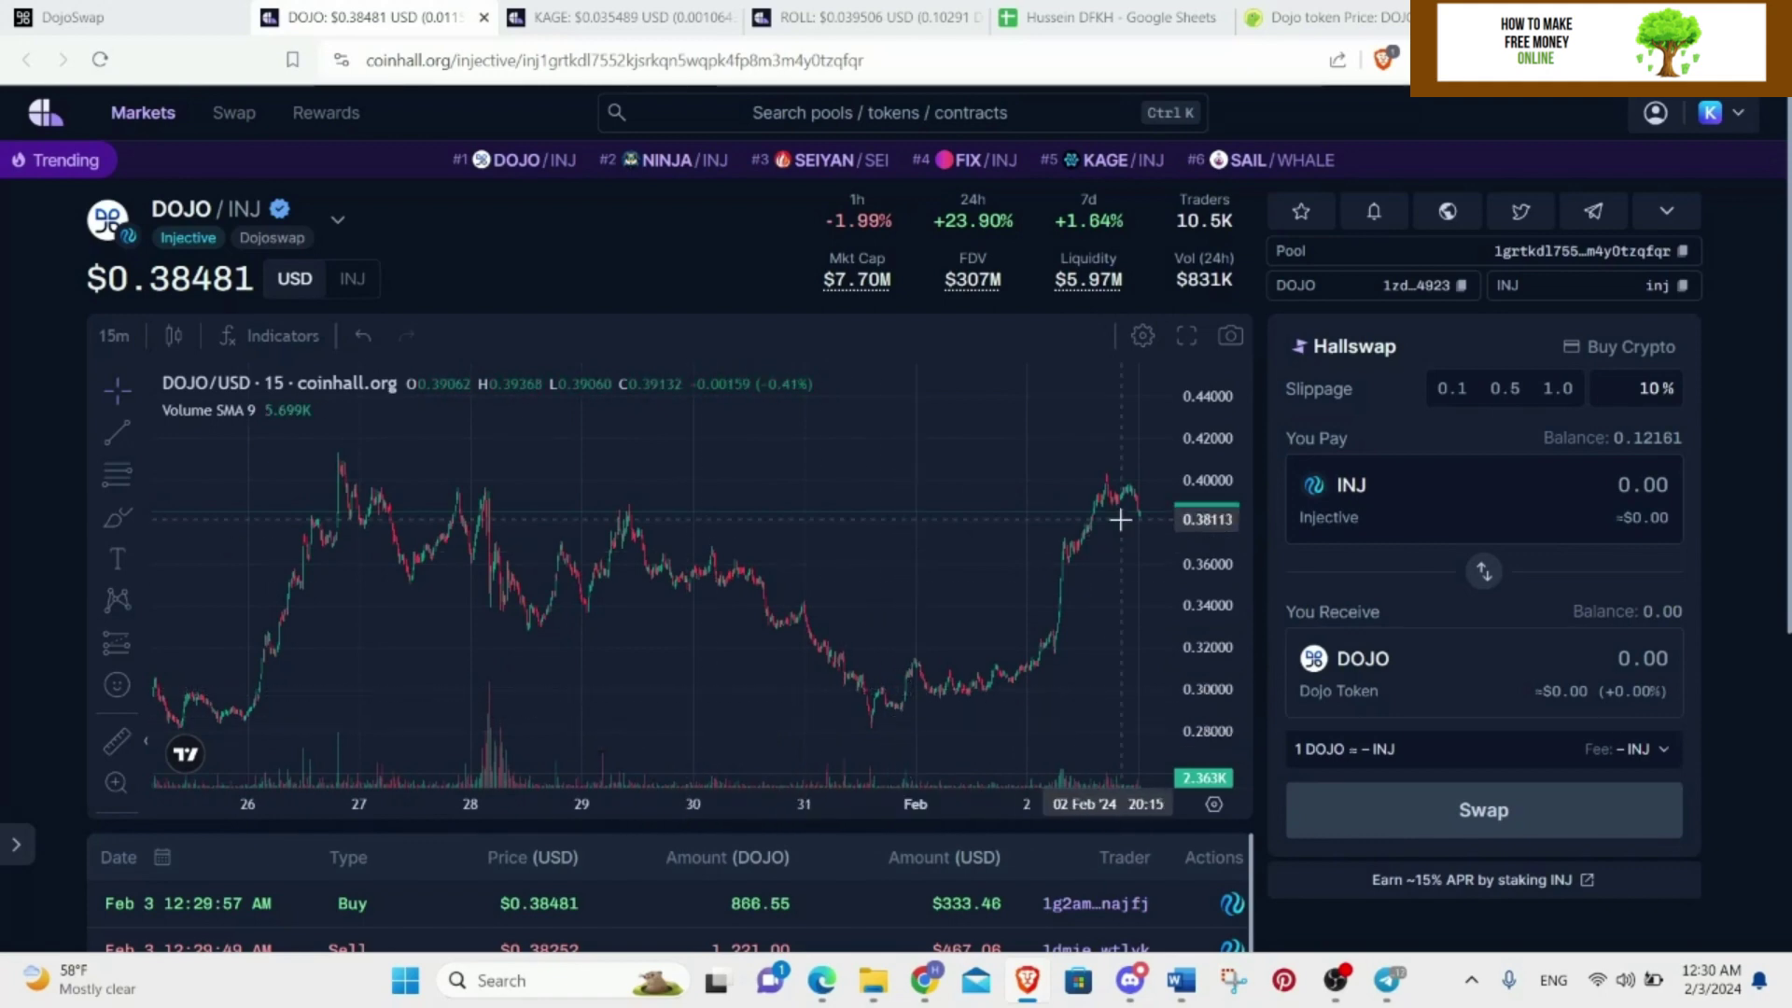
pyautogui.scroll(-3, 811, 532)
pyautogui.scroll(-2, 811, 532)
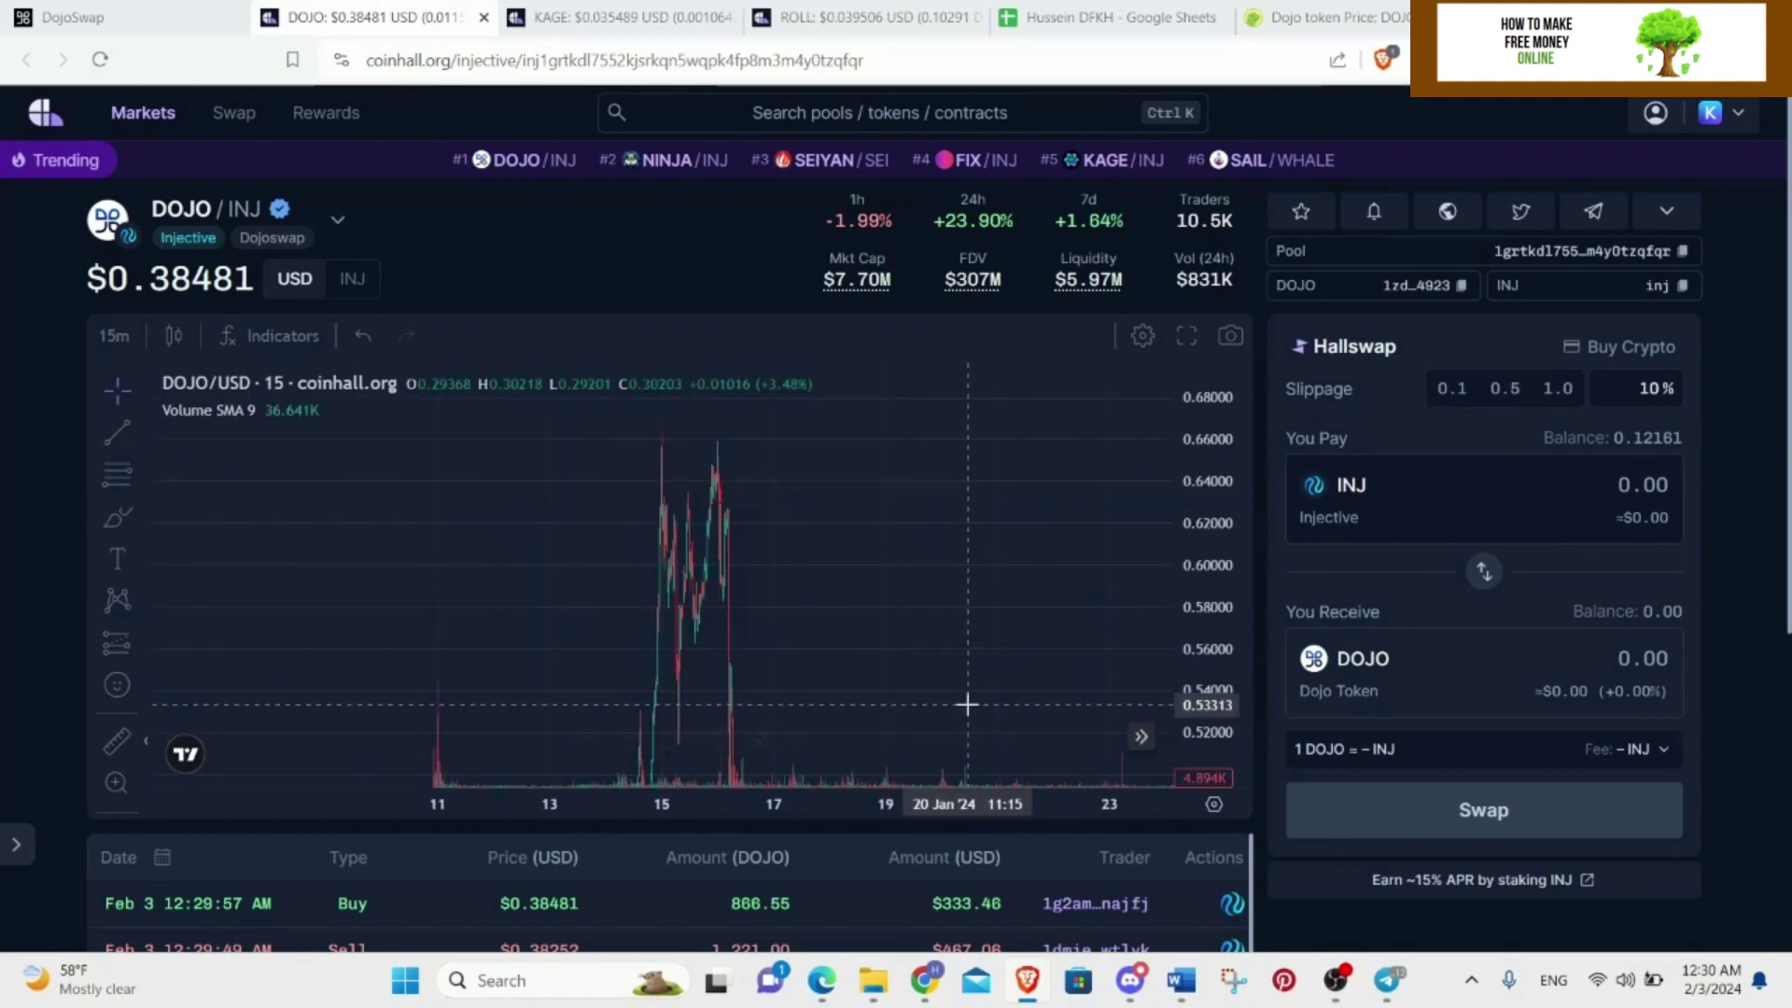
pyautogui.moveTo(964, 704); pyautogui.dragTo(547, 695)
pyautogui.moveTo(876, 684); pyautogui.dragTo(467, 653)
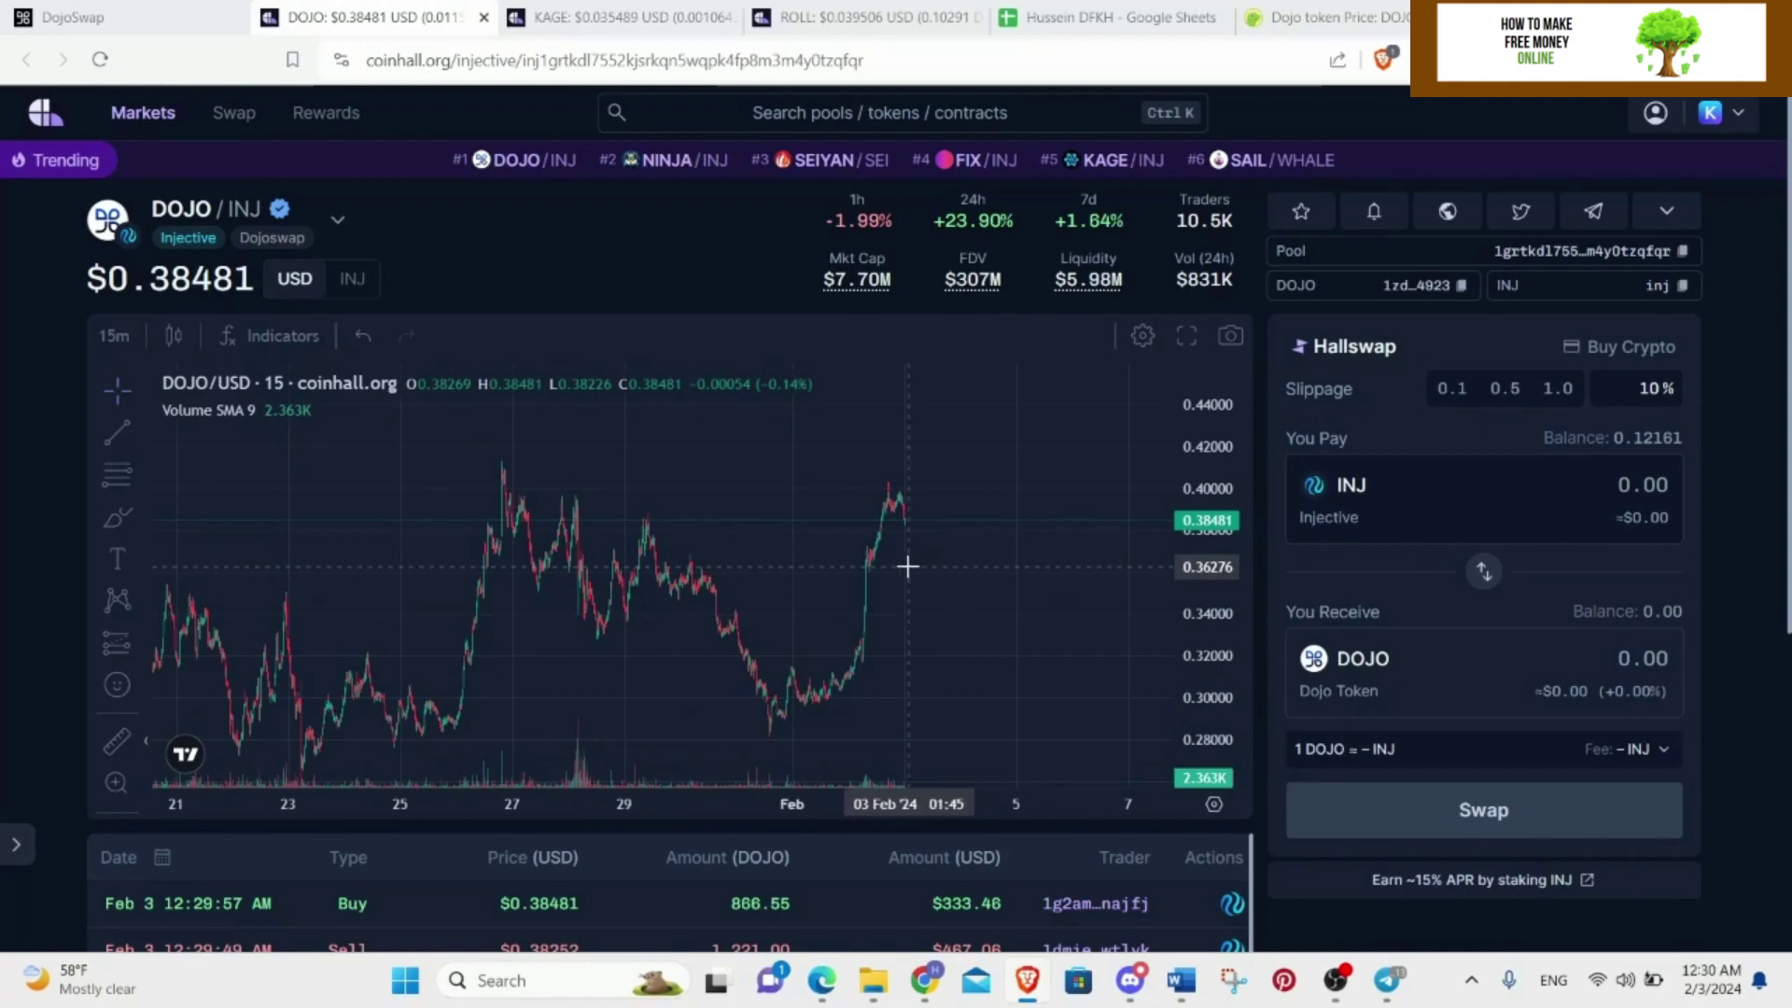
pyautogui.moveTo(943, 604); pyautogui.dragTo(680, 552)
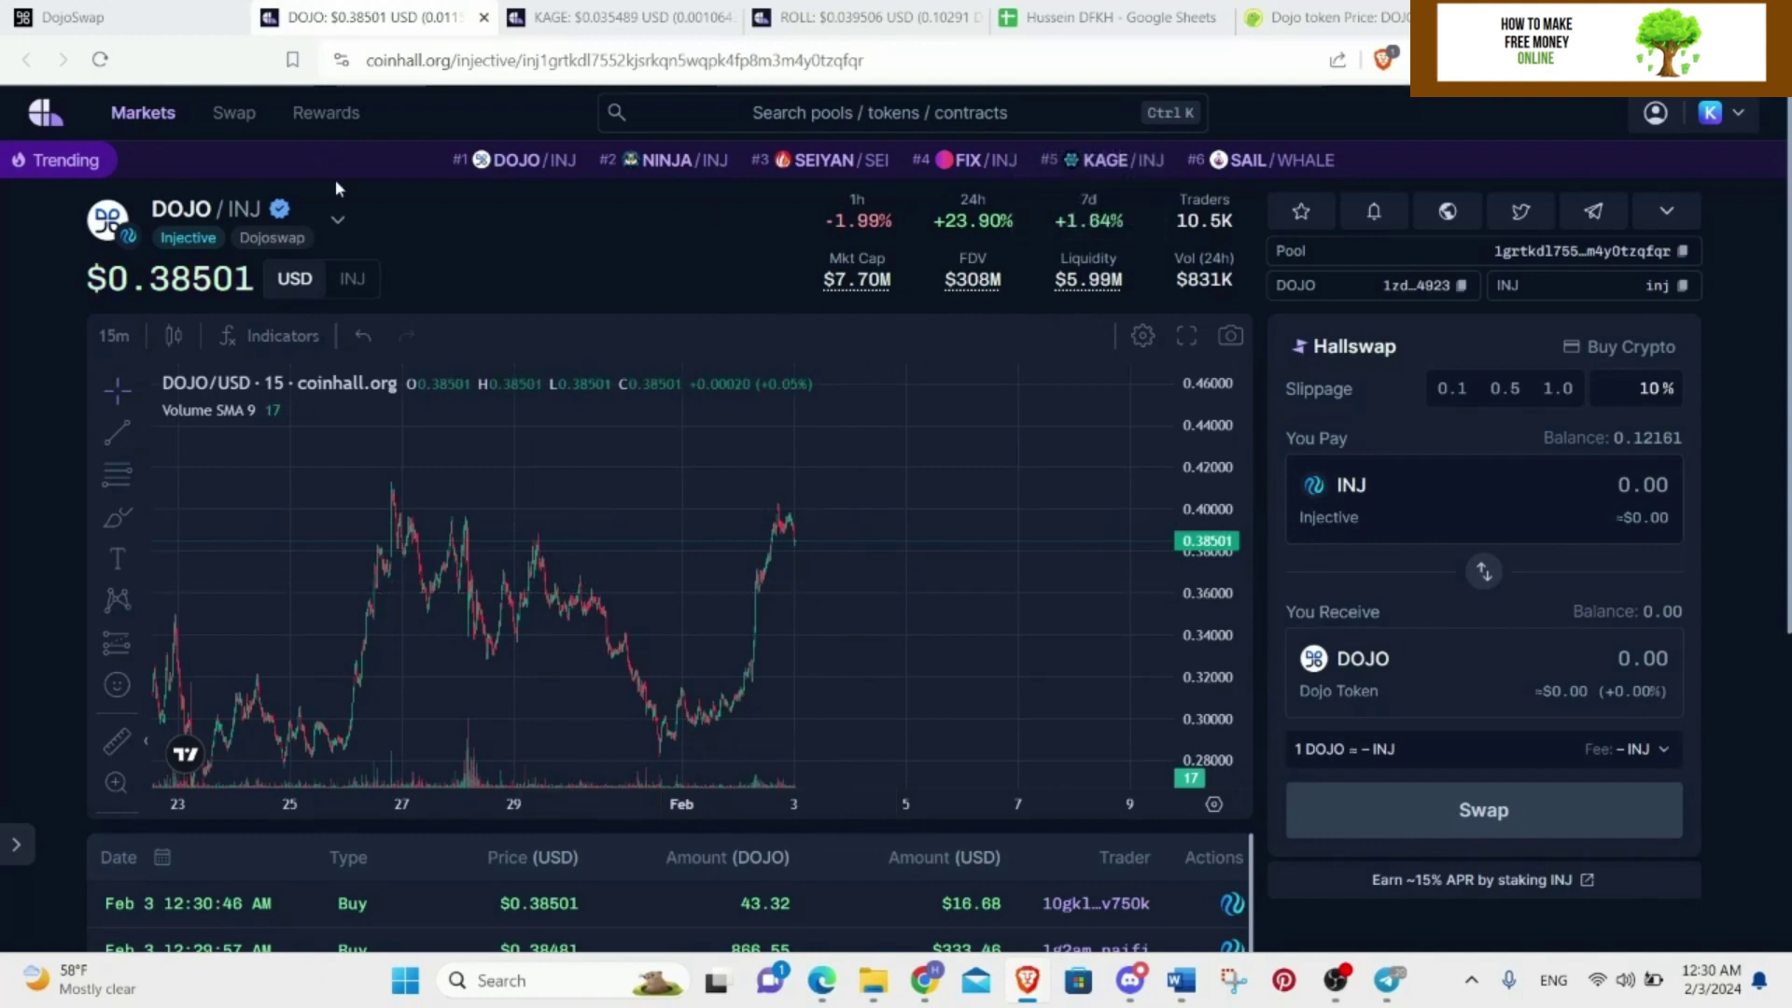
# Record the staked DOJO-INJ LP amount 22,274 and its dollar value 163.05 in the inj/dojo lp column for Feb 3.
pyautogui.click(93, 17)
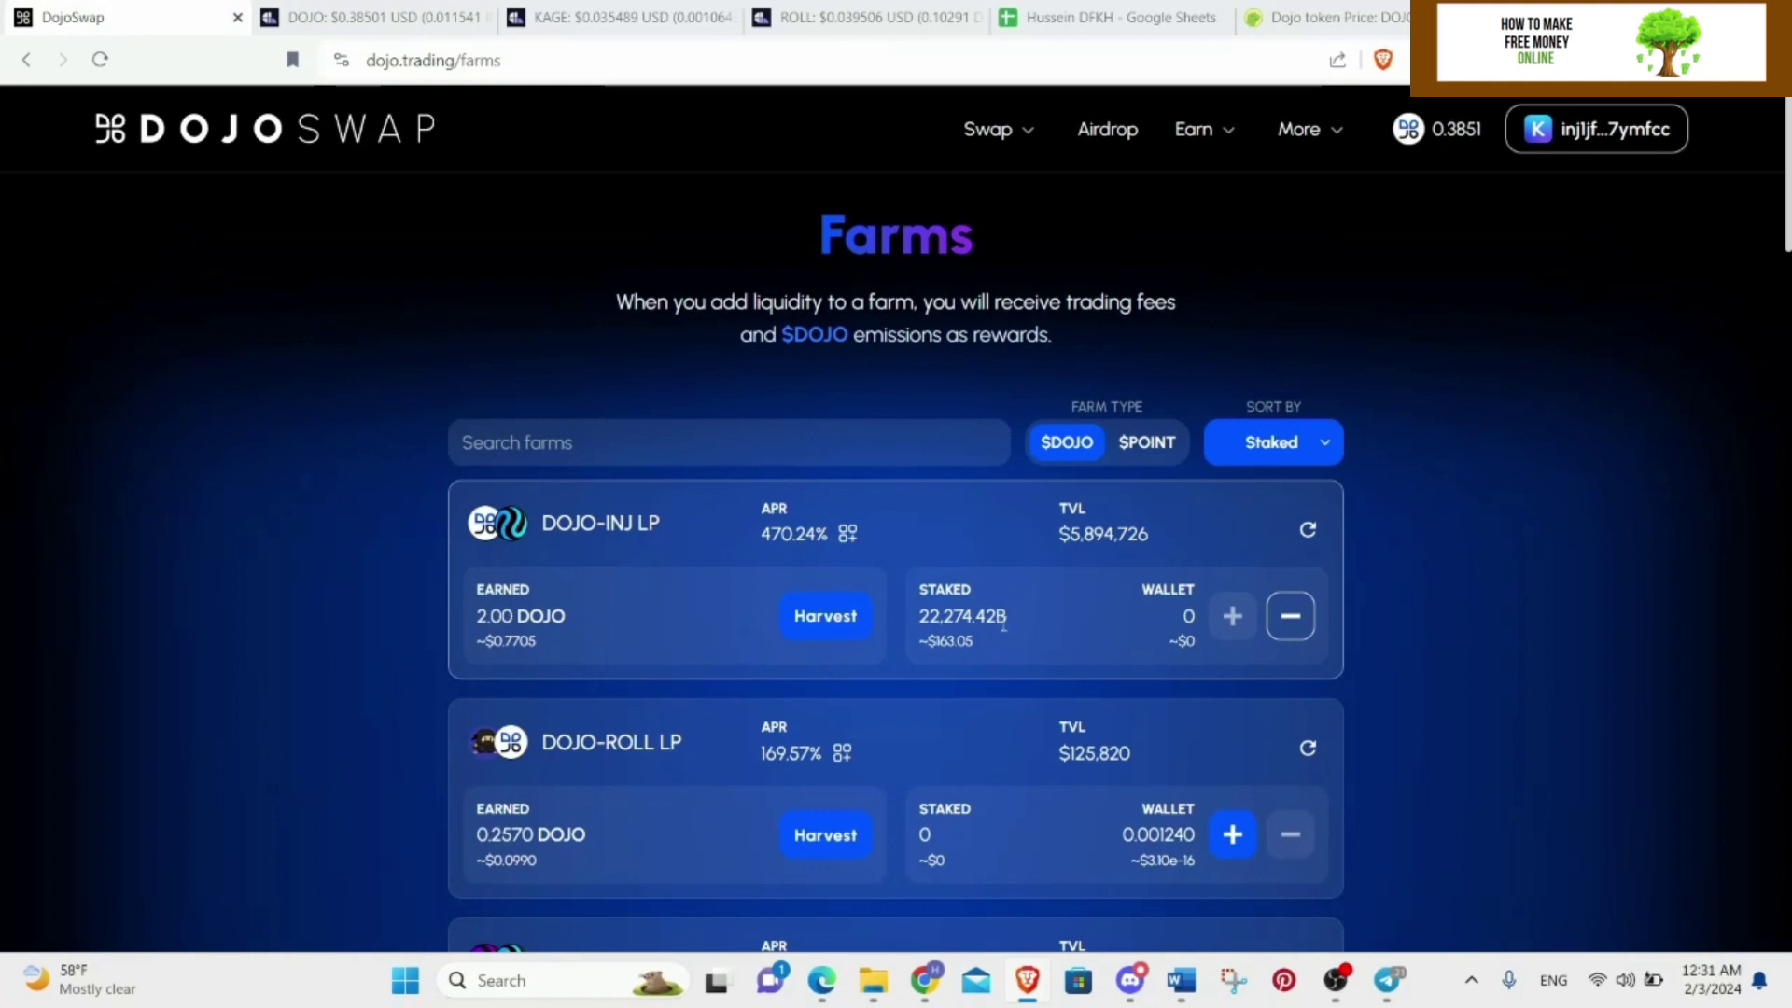
pyautogui.moveTo(996, 621); pyautogui.dragTo(928, 628)
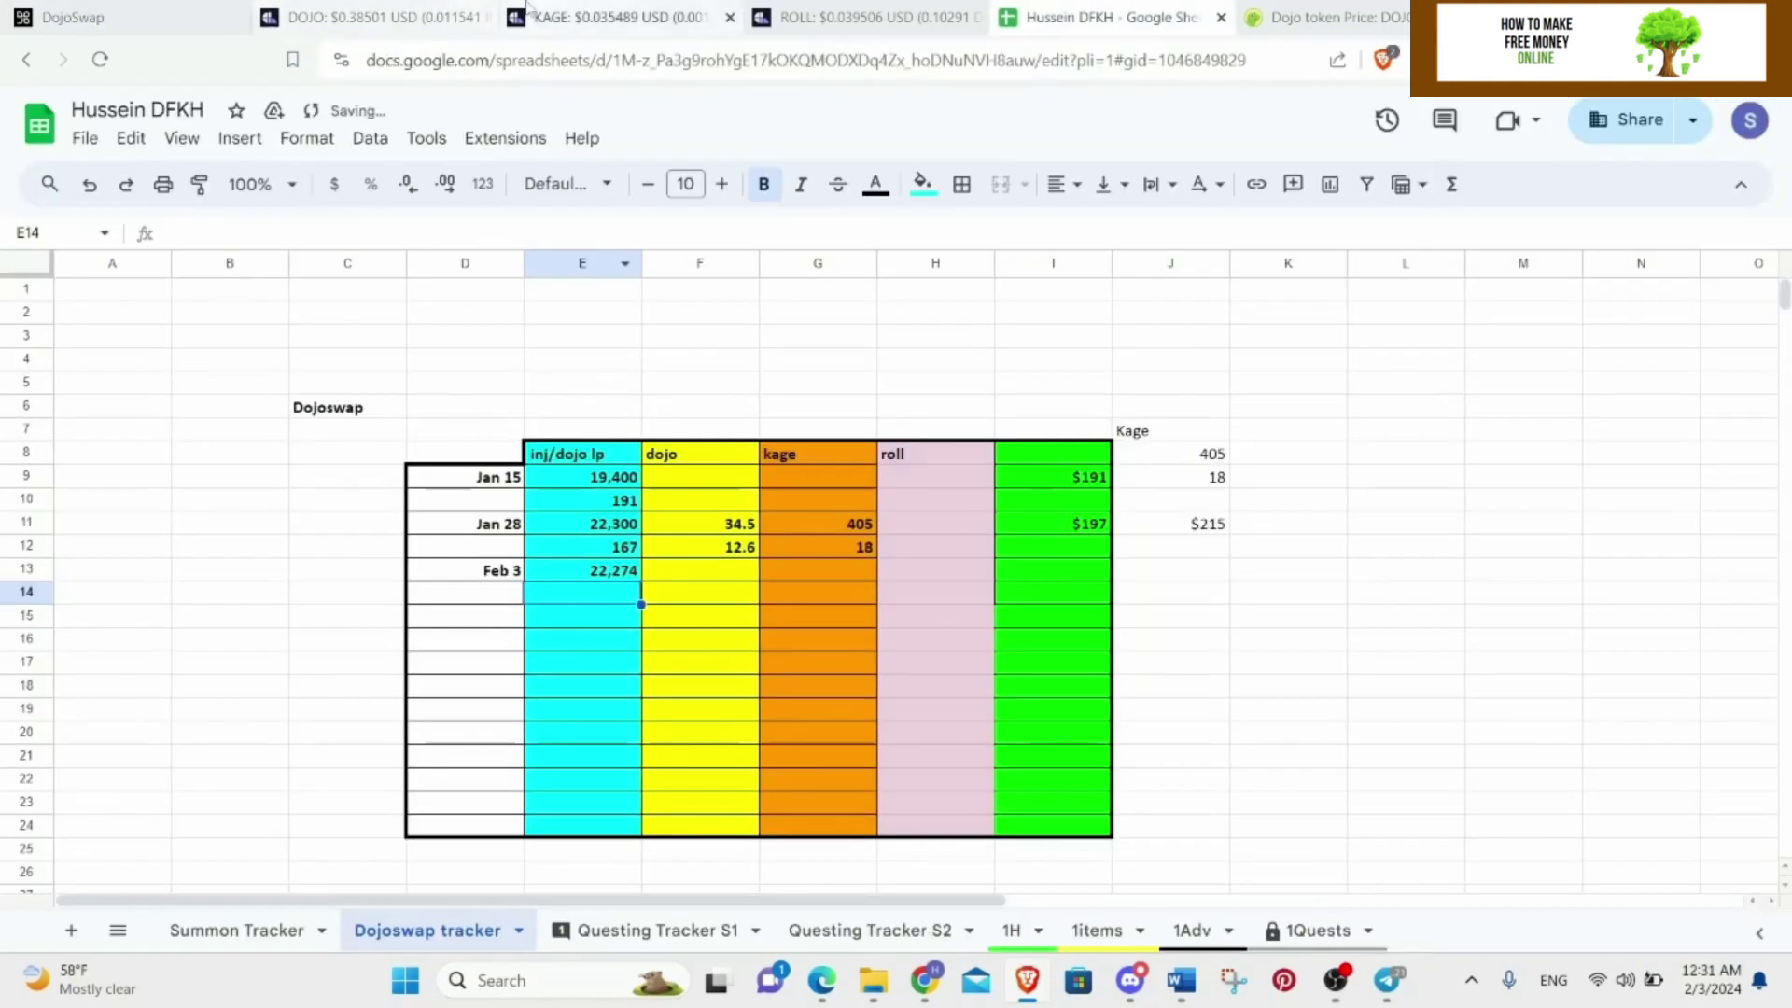
pyautogui.click(213, 19)
pyautogui.moveTo(972, 643); pyautogui.dragTo(936, 650)
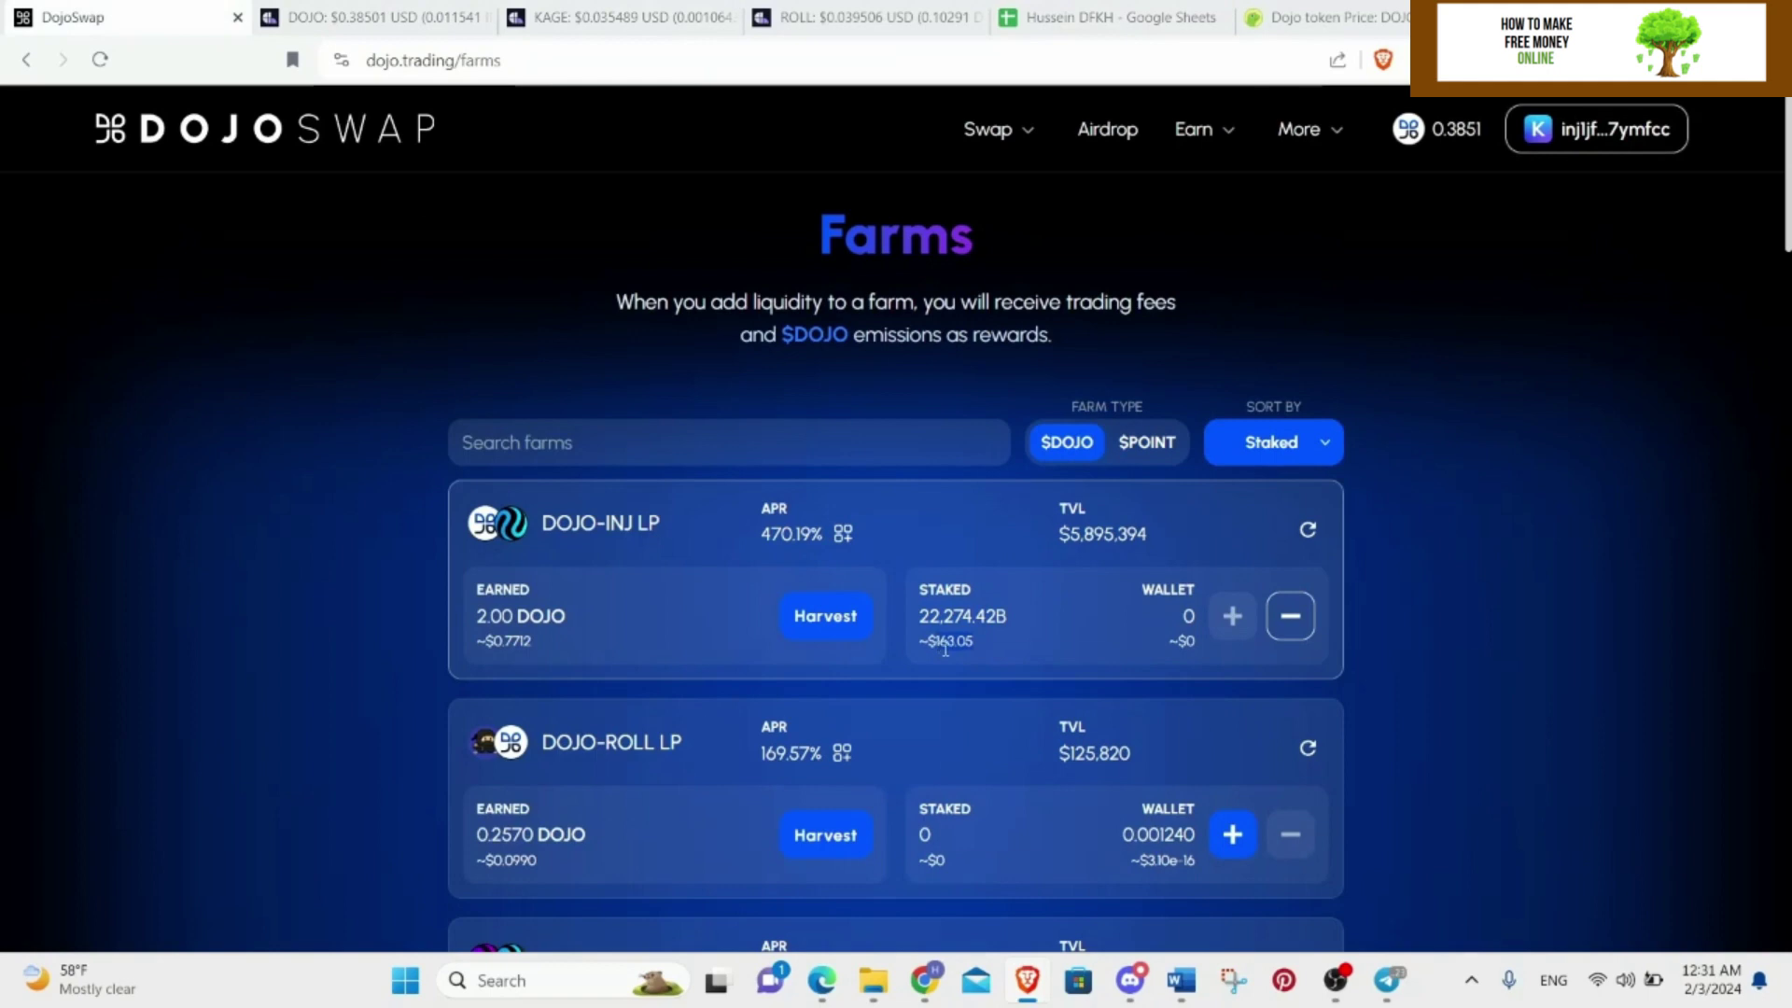
pyautogui.rightClick(945, 651)
pyautogui.click(989, 666)
pyautogui.hotkey('ctrl', '6')
pyautogui.hotkey('ctrl', '5')
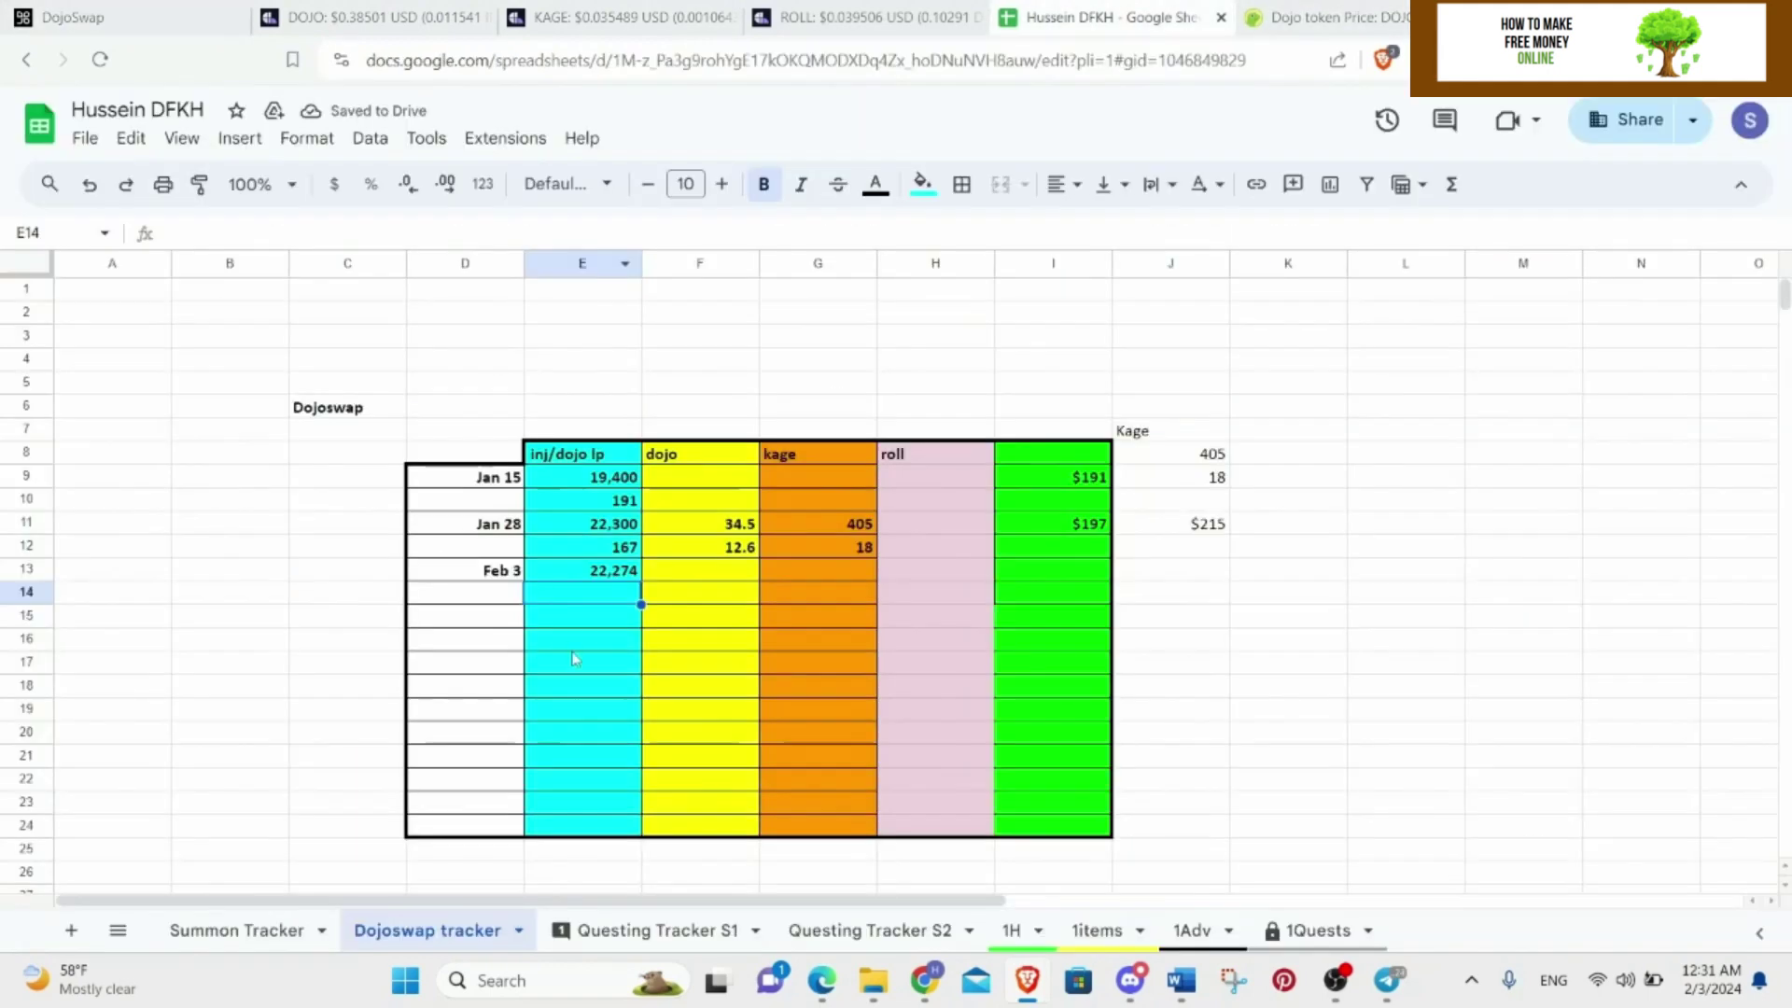
pyautogui.doubleClick(593, 598)
pyautogui.hotkey('ctrl', 'v')
pyautogui.click(707, 622)
pyautogui.click(608, 549)
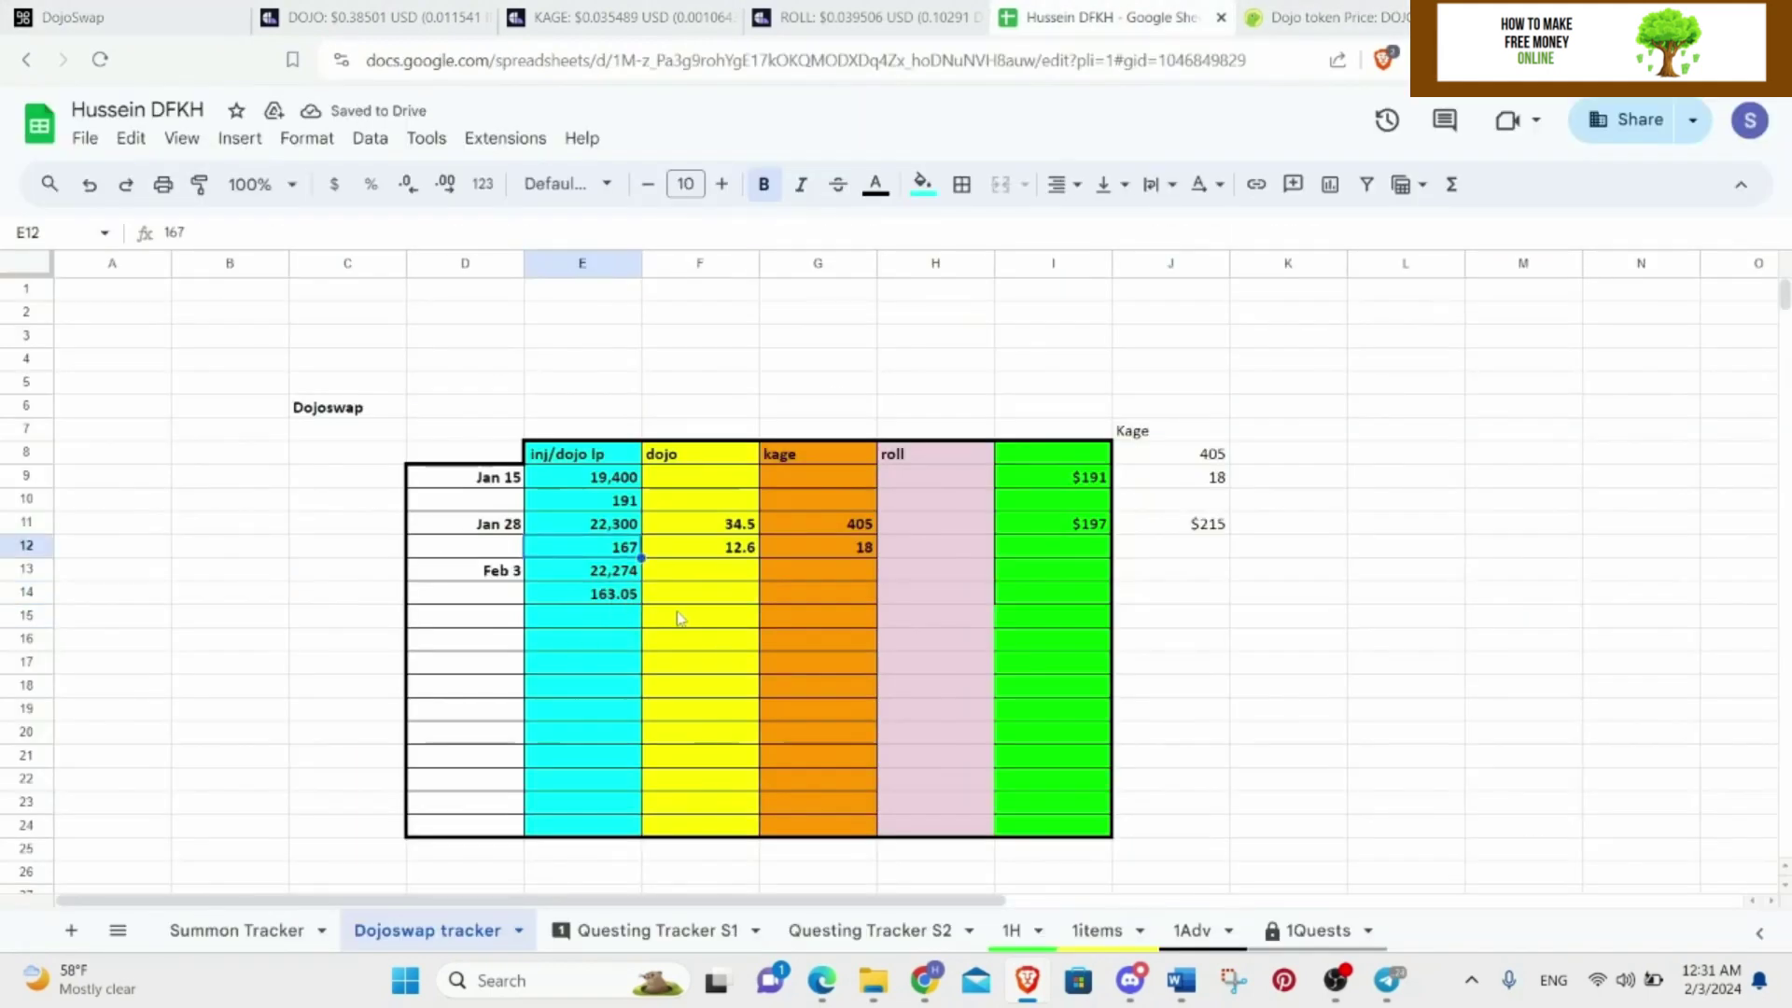
# Copy the staked DOJO amount 46.16 from the DojoSwap Pools page into the dojo column for Feb 3.
pyautogui.hotkey('ctrl', '1')
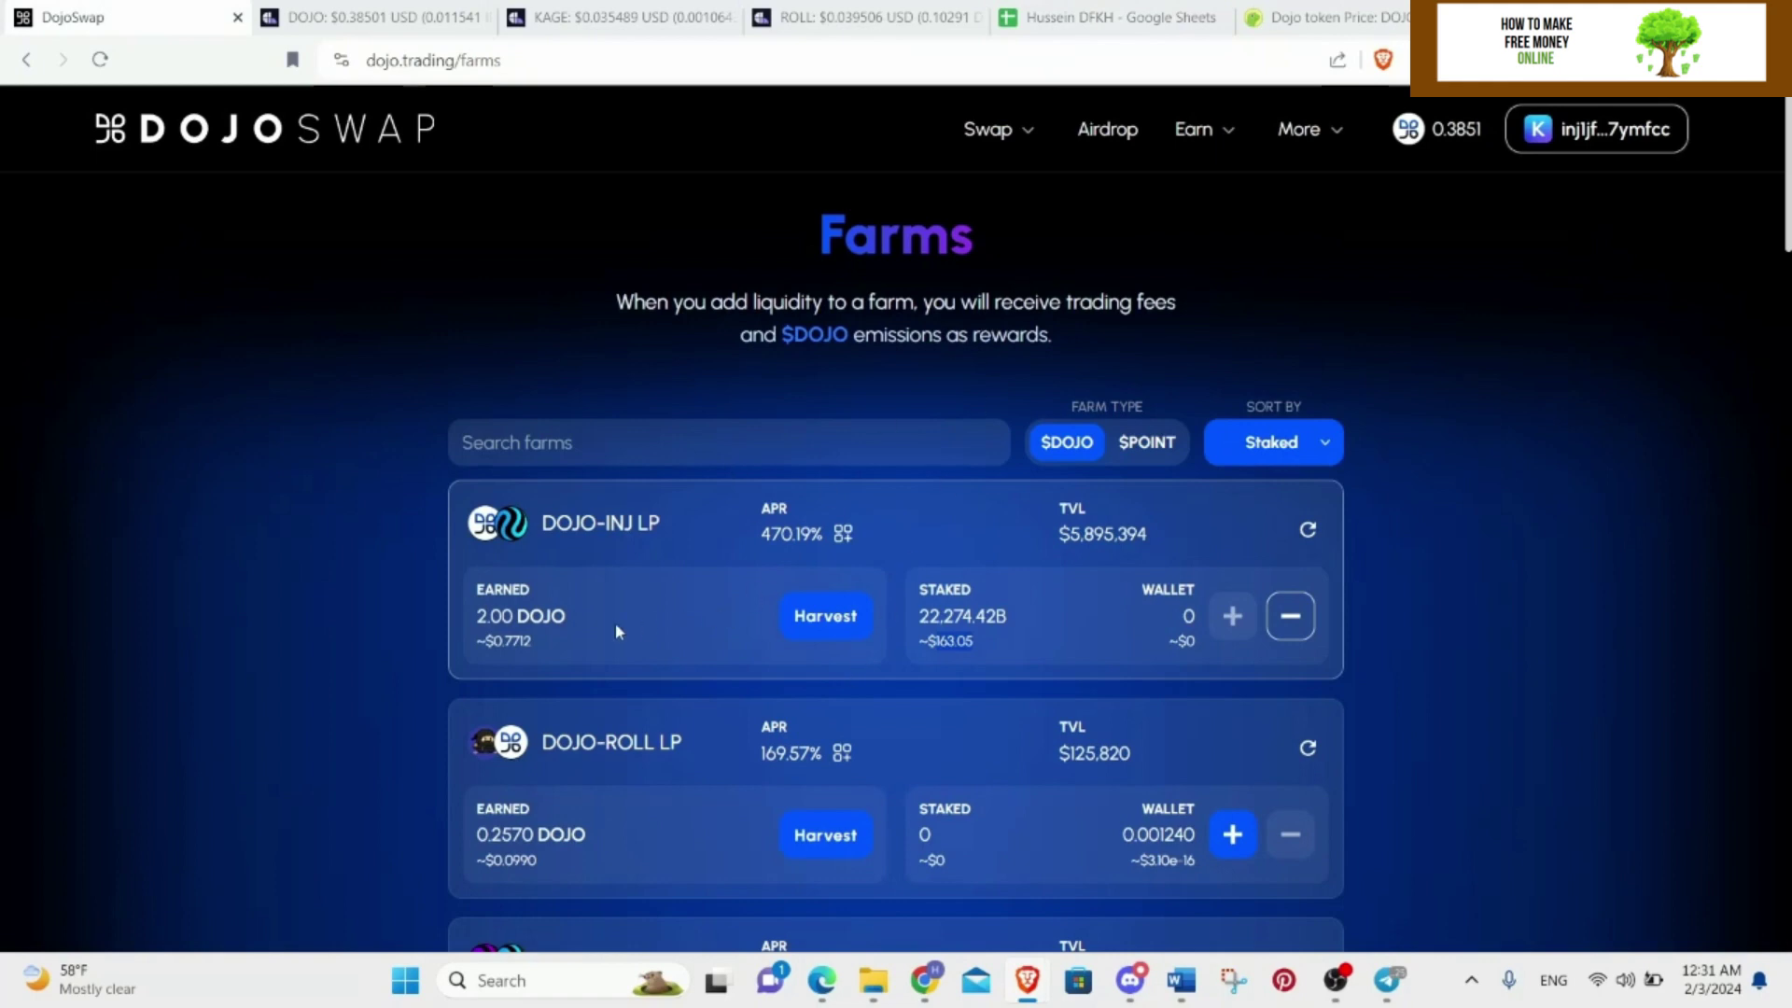
pyautogui.moveTo(1197, 140)
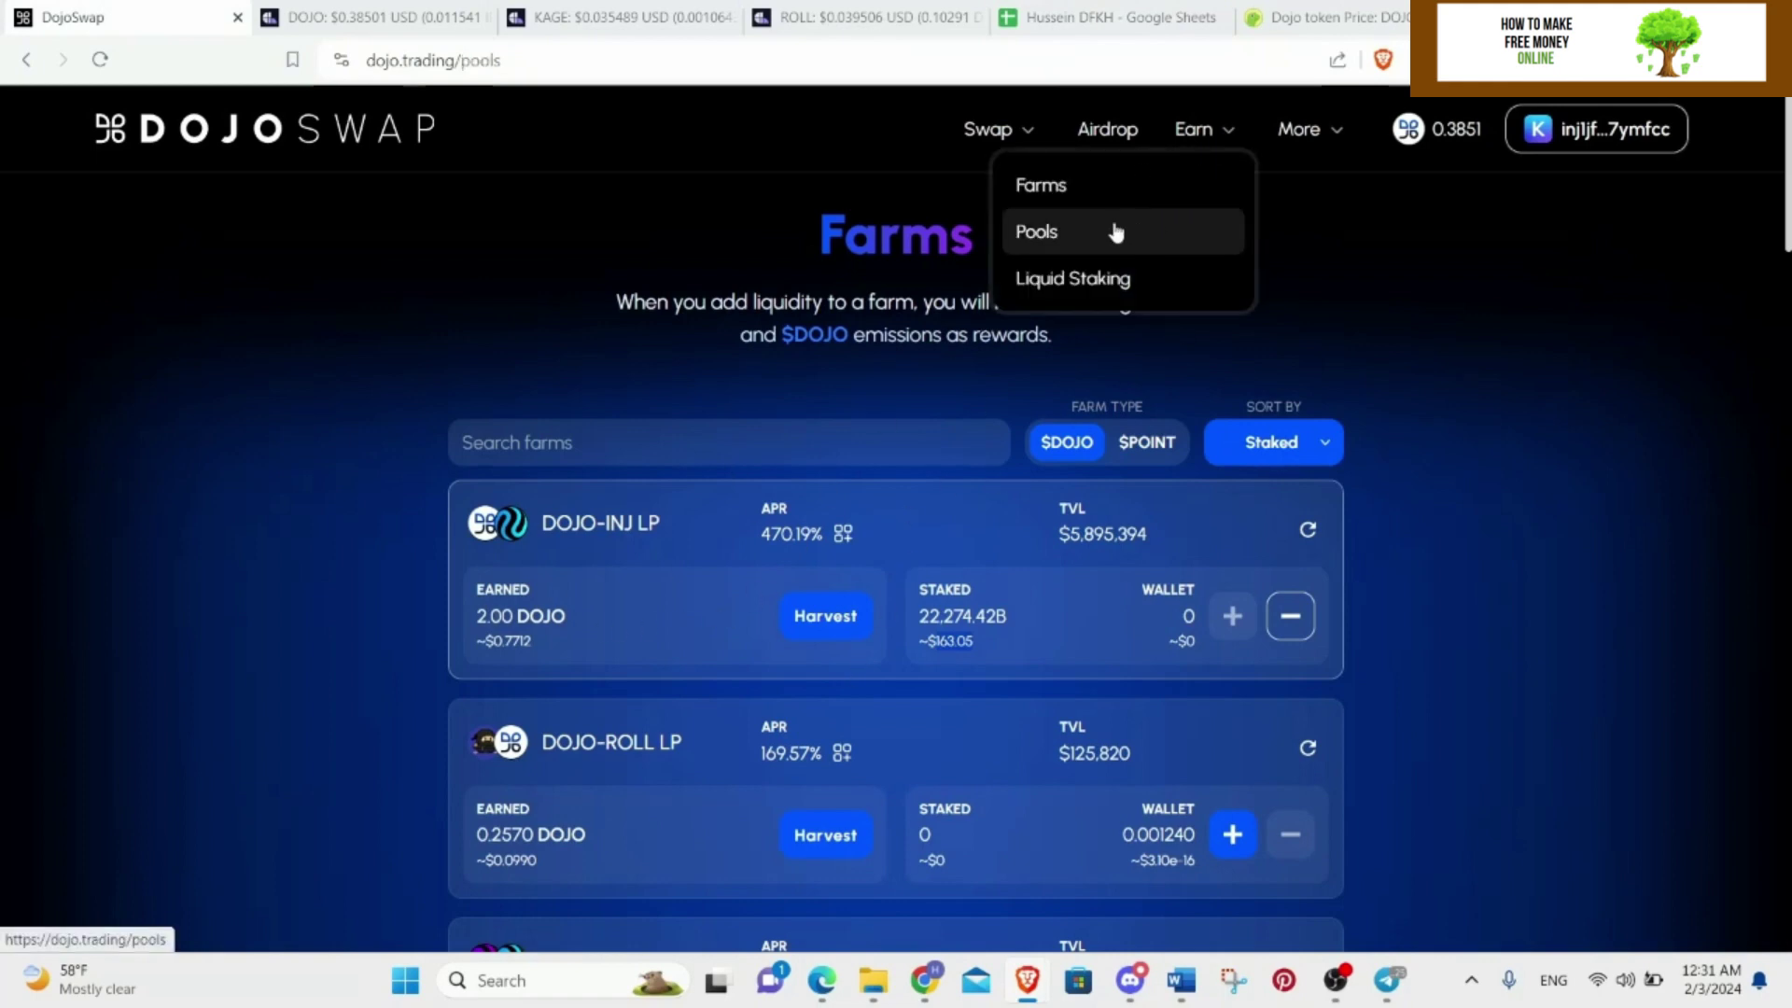
pyautogui.click(1116, 233)
pyautogui.scroll(-2, 860, 640)
pyautogui.scroll(1, 1011, 602)
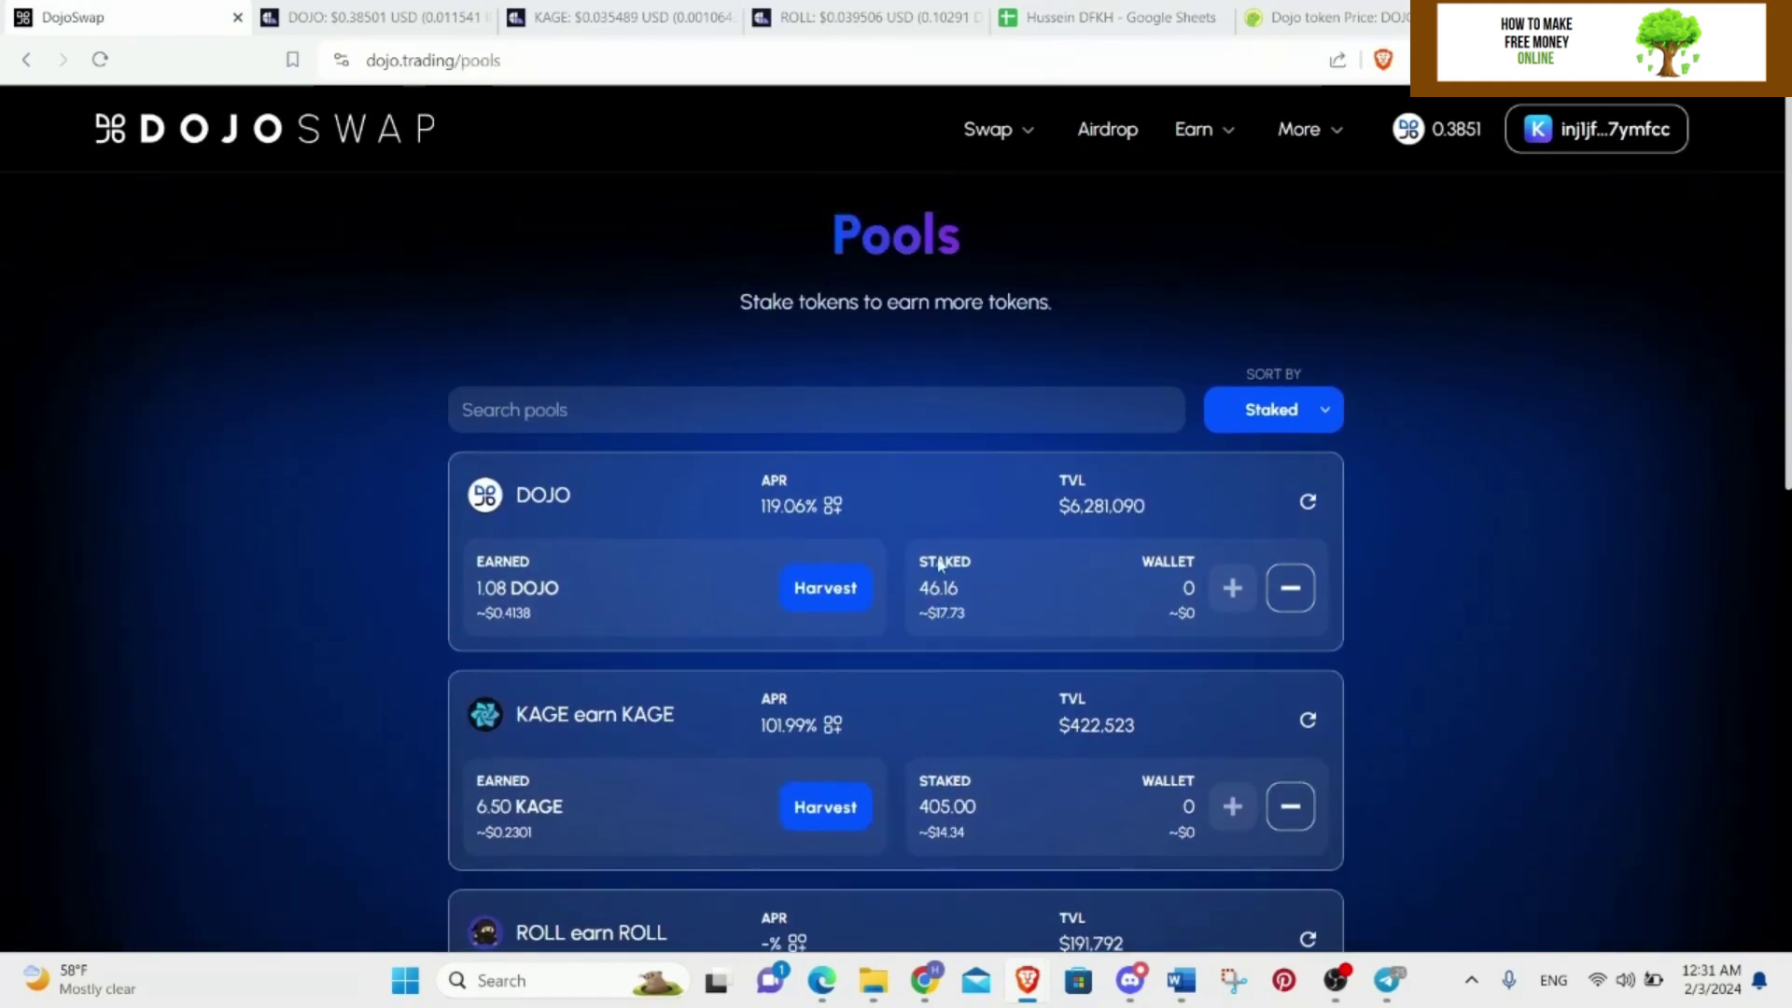
pyautogui.moveTo(963, 589); pyautogui.dragTo(921, 592)
pyautogui.rightClick(927, 594)
pyautogui.click(997, 614)
pyautogui.click(1109, 18)
pyautogui.hotkey('ctrl', 'v')
pyautogui.press('Return')
# Copy the staked DOJO's dollar value, 17.73, into the cell below its Feb 3 amount.
pyautogui.click(168, 18)
pyautogui.click(939, 618)
pyautogui.rightClick(967, 613)
pyautogui.click(1012, 628)
pyautogui.click(1106, 17)
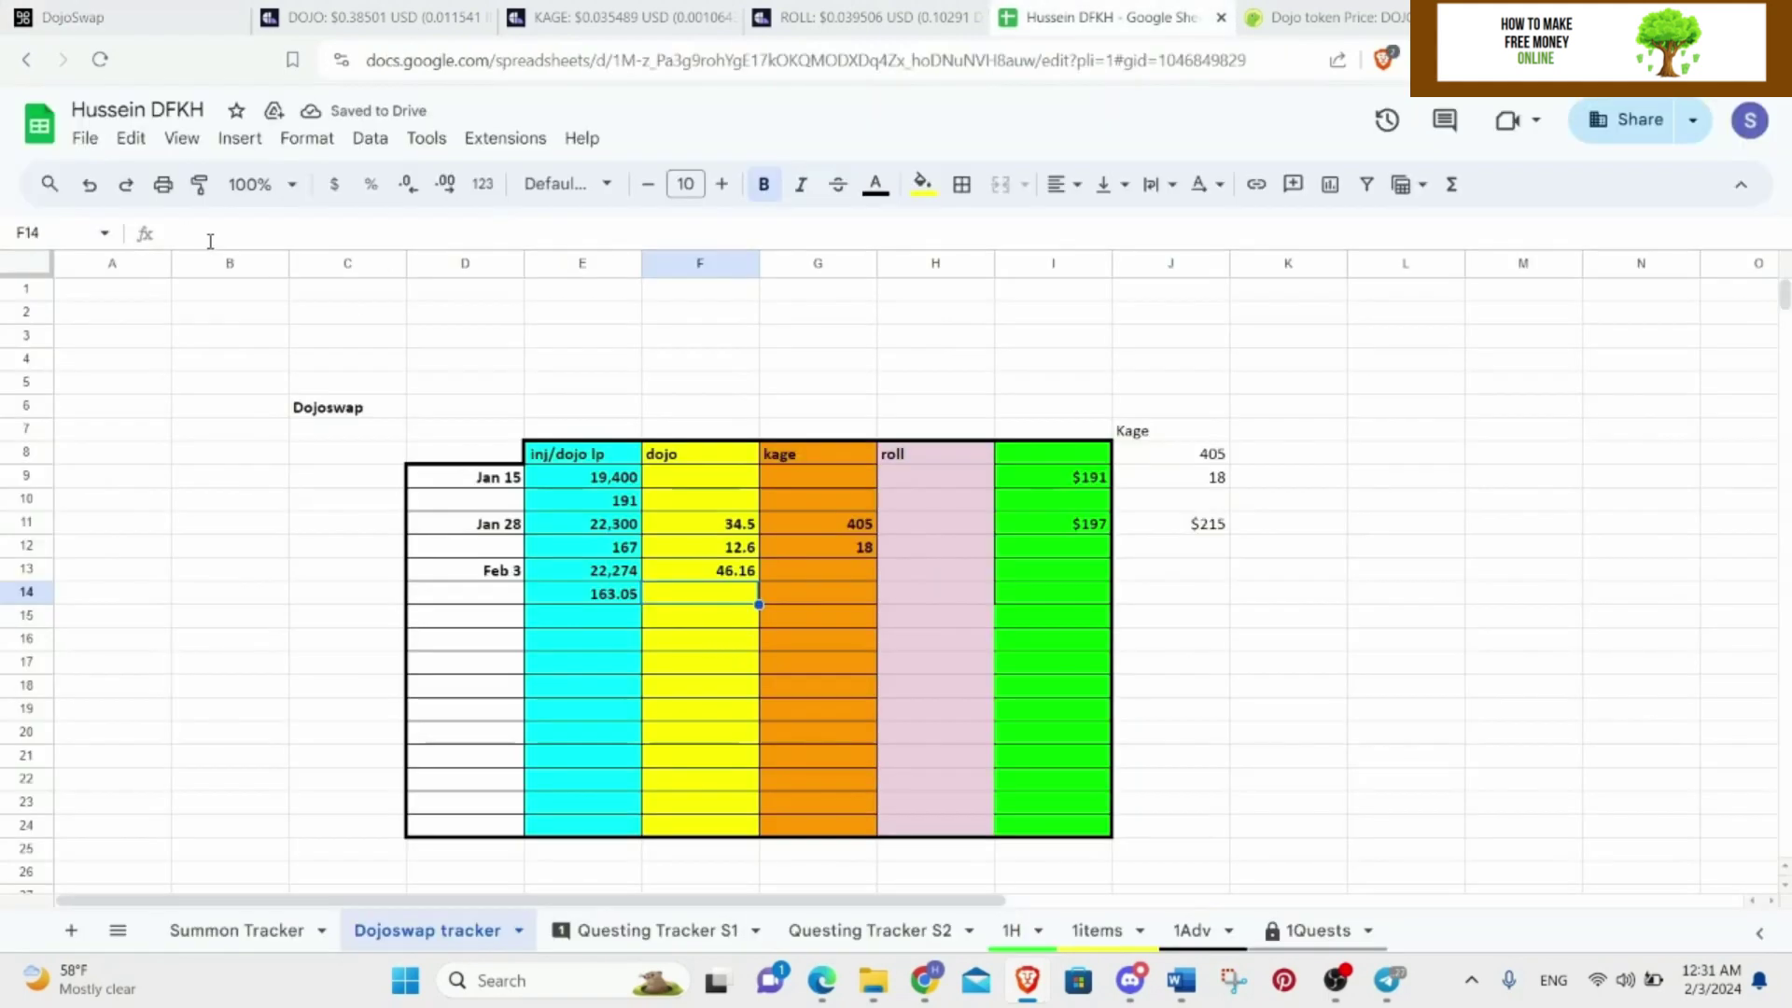
pyautogui.hotkey('ctrl', 'v')
pyautogui.press('Tab')
# Record the staked KAGE amount of 405 in the kage column for Feb 3.
pyautogui.click(112, 16)
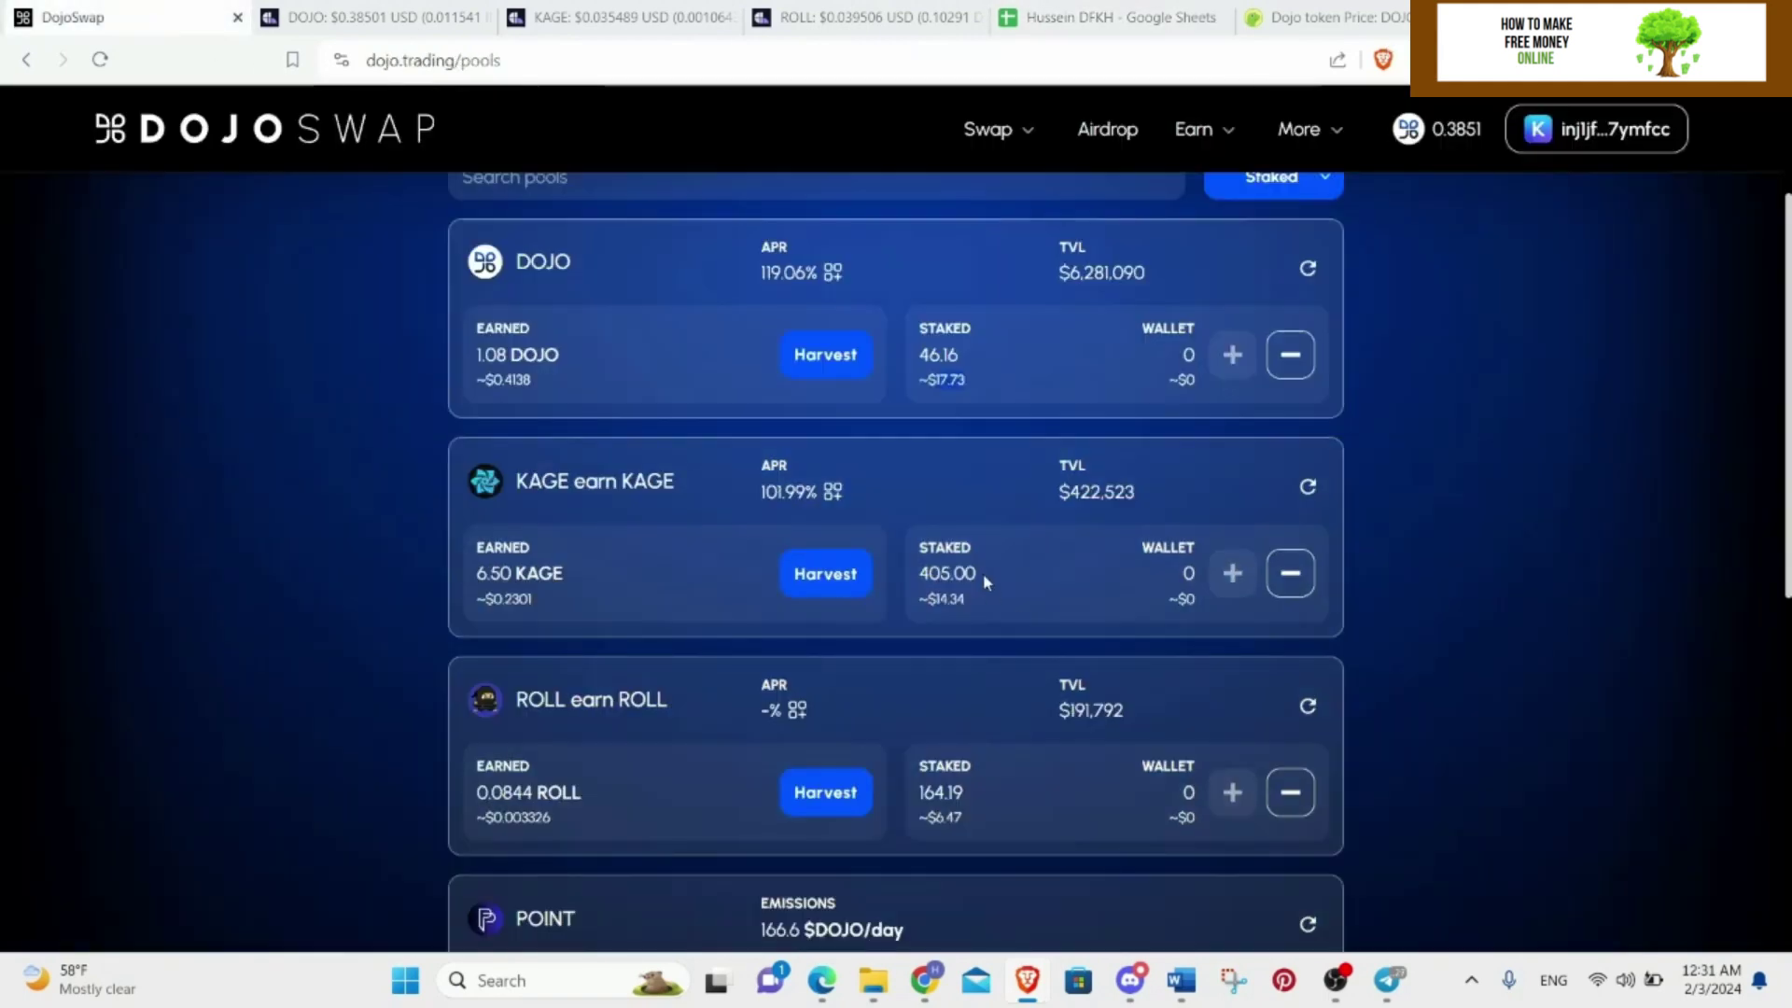
pyautogui.click(1103, 19)
pyautogui.click(140, 17)
# Examine the KAGE/USD price chart from its launch through February 3.
pyautogui.click(616, 17)
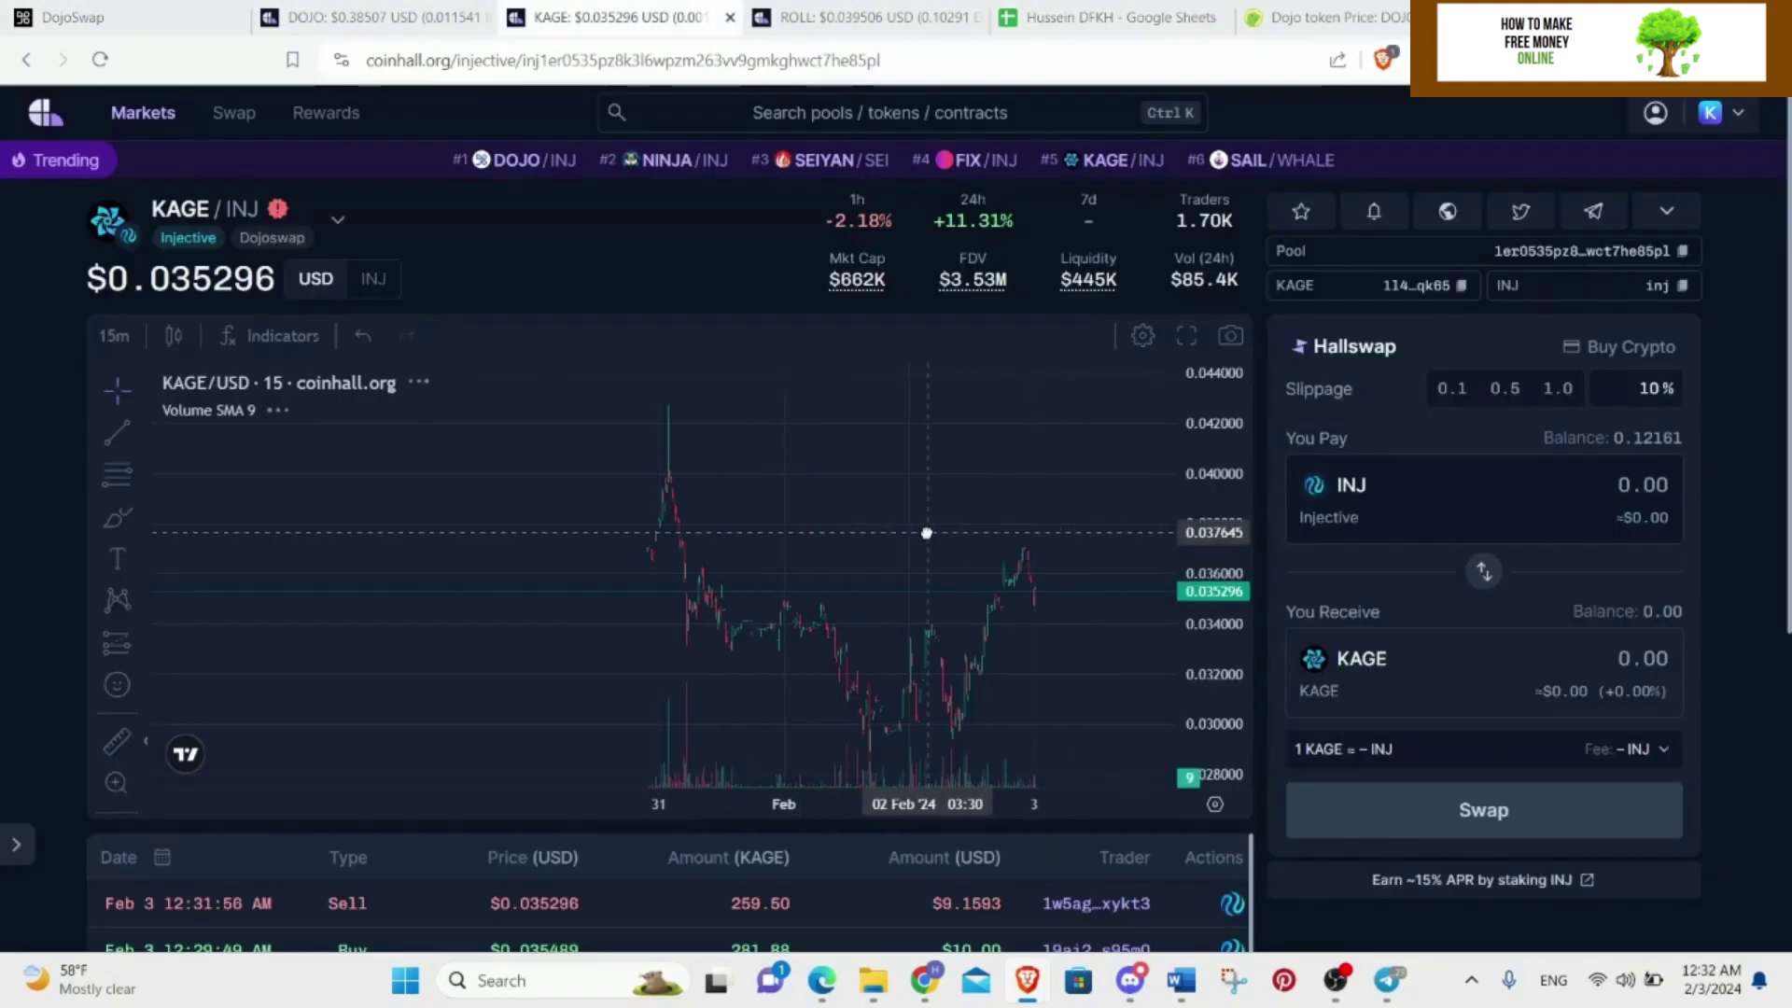
pyautogui.scroll(-5, 757, 471)
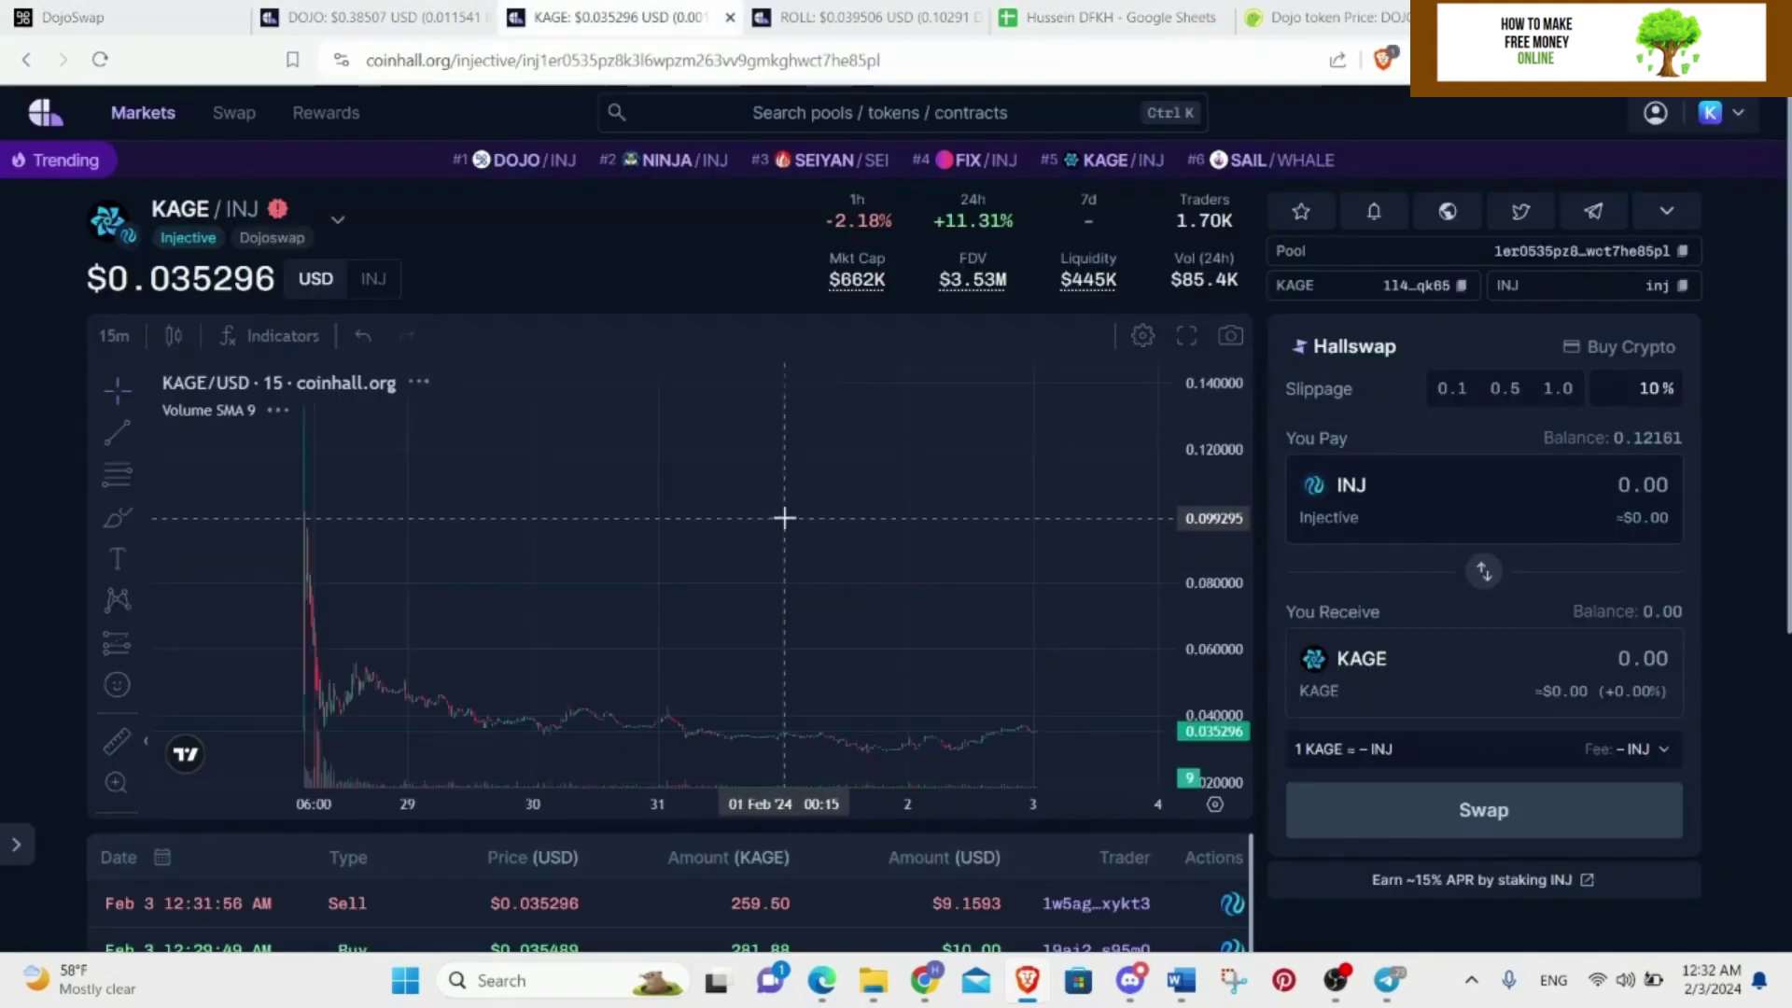
pyautogui.scroll(5, 714, 555)
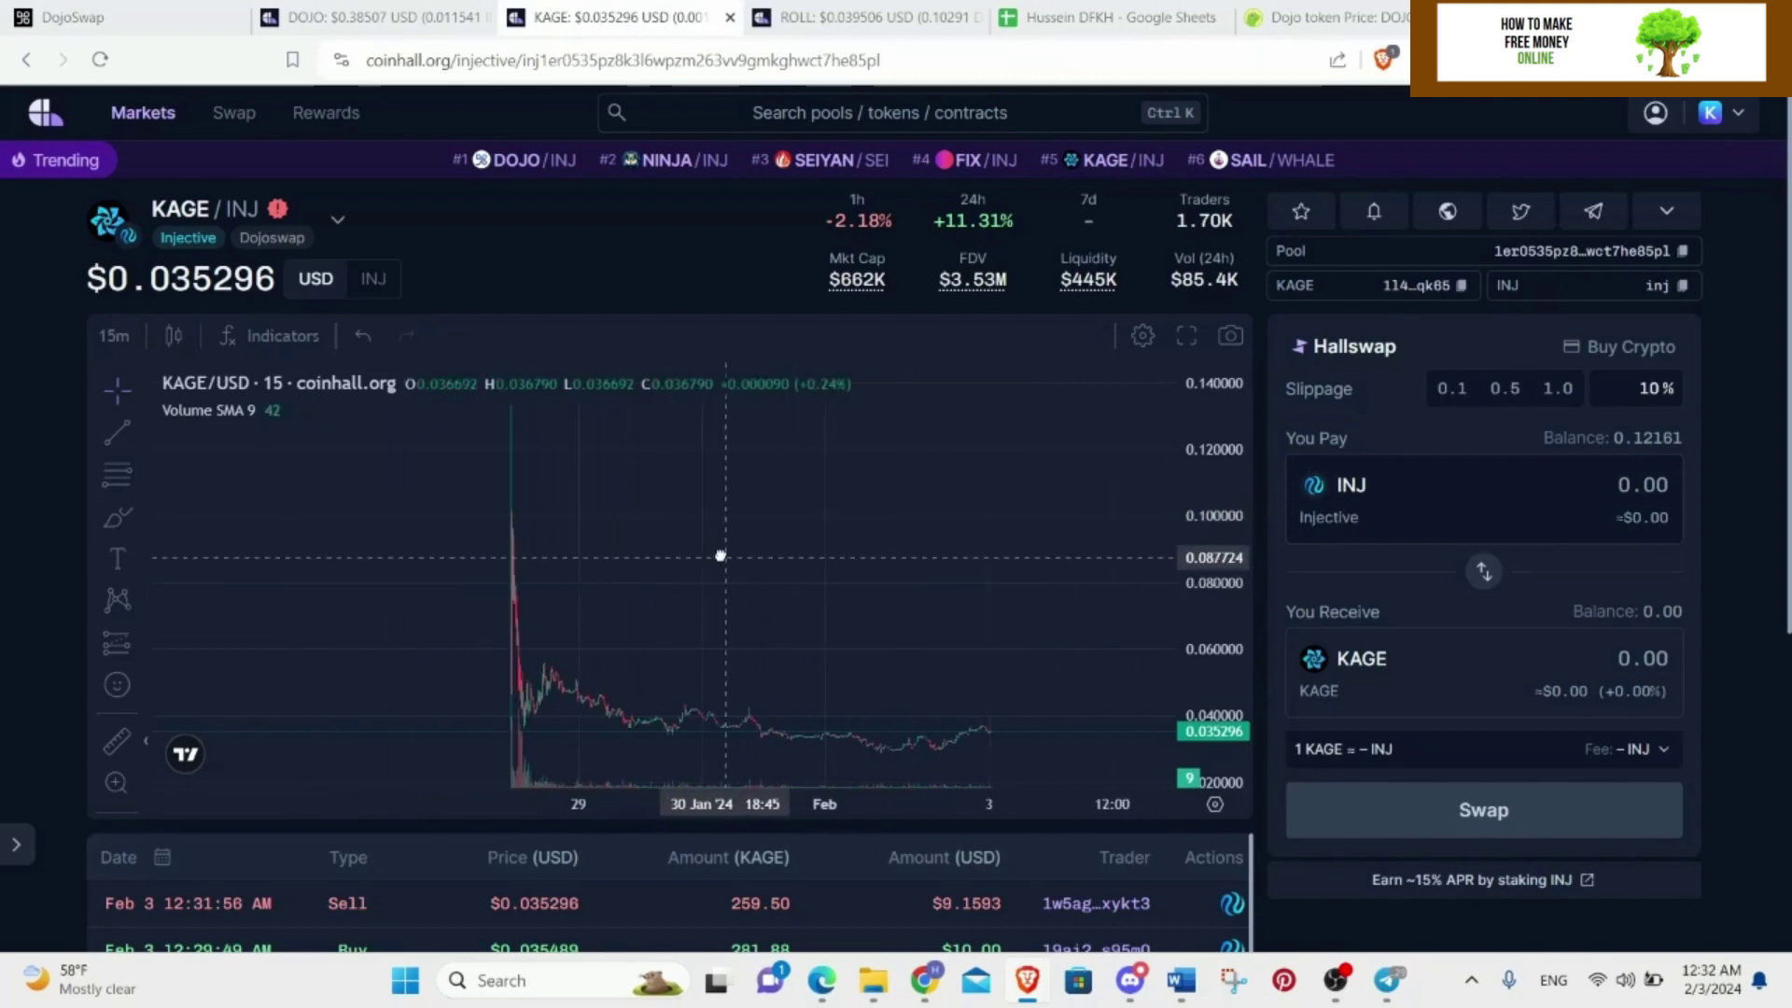
pyautogui.moveTo(893, 644); pyautogui.dragTo(812, 659)
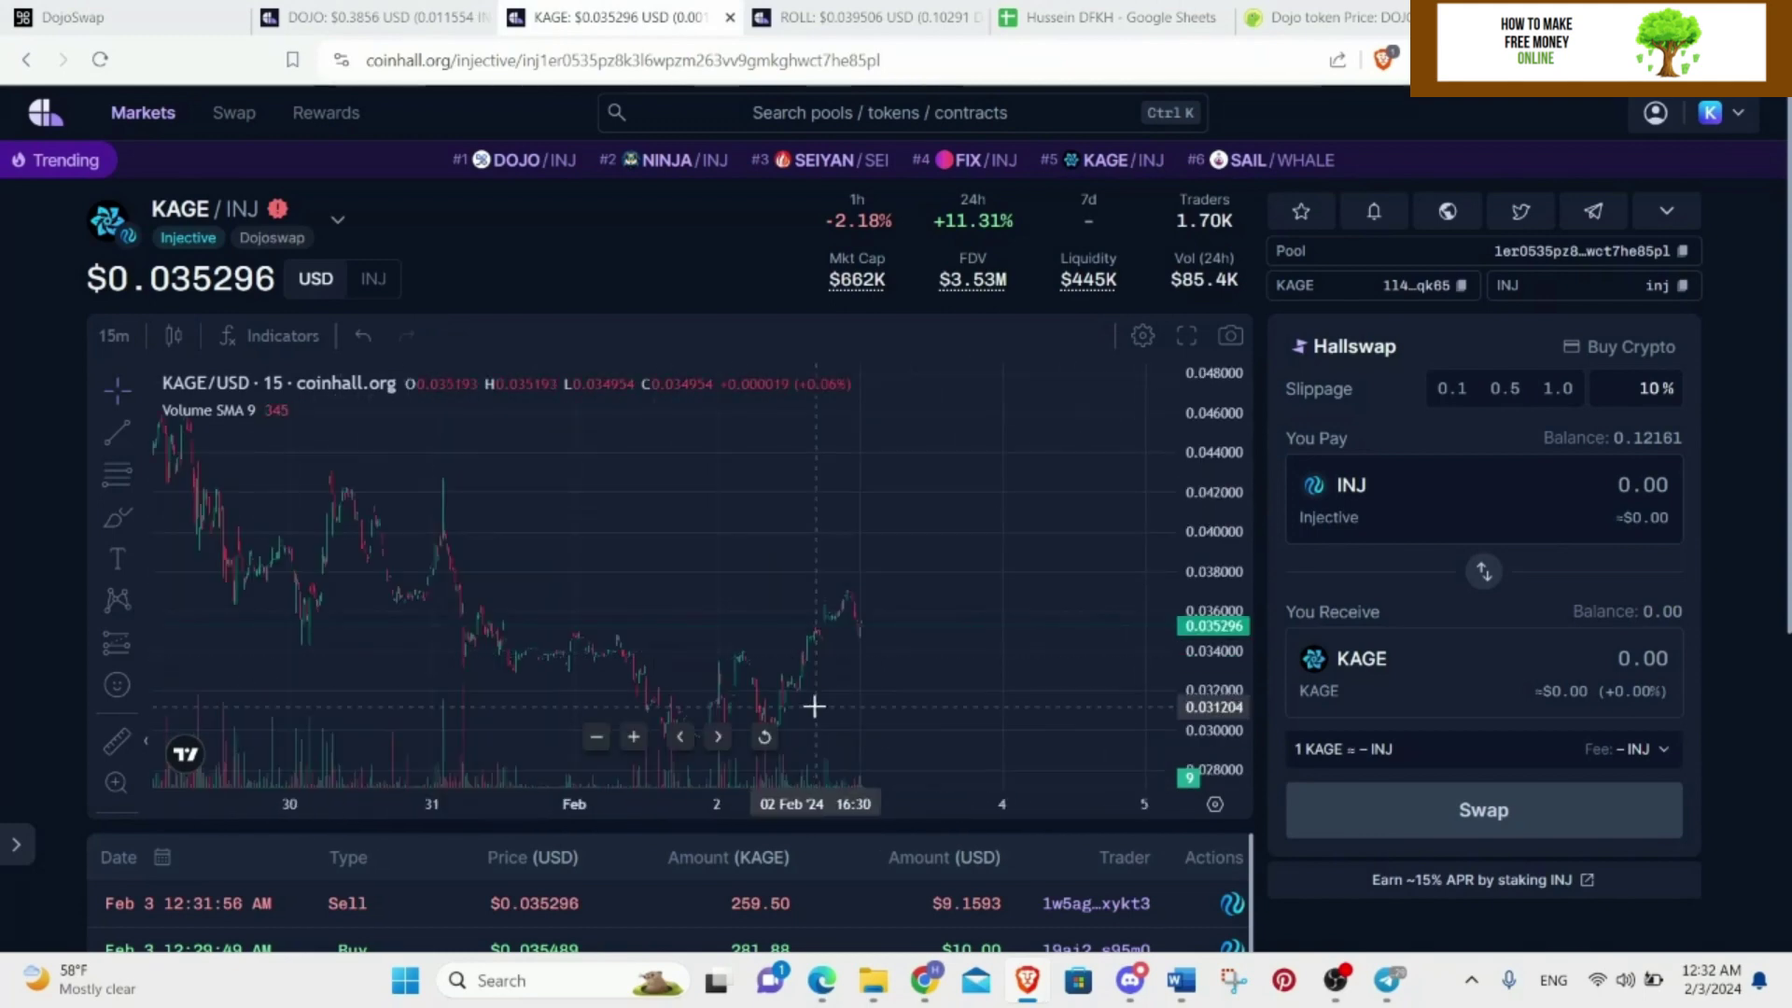
pyautogui.moveTo(982, 606); pyautogui.dragTo(888, 580)
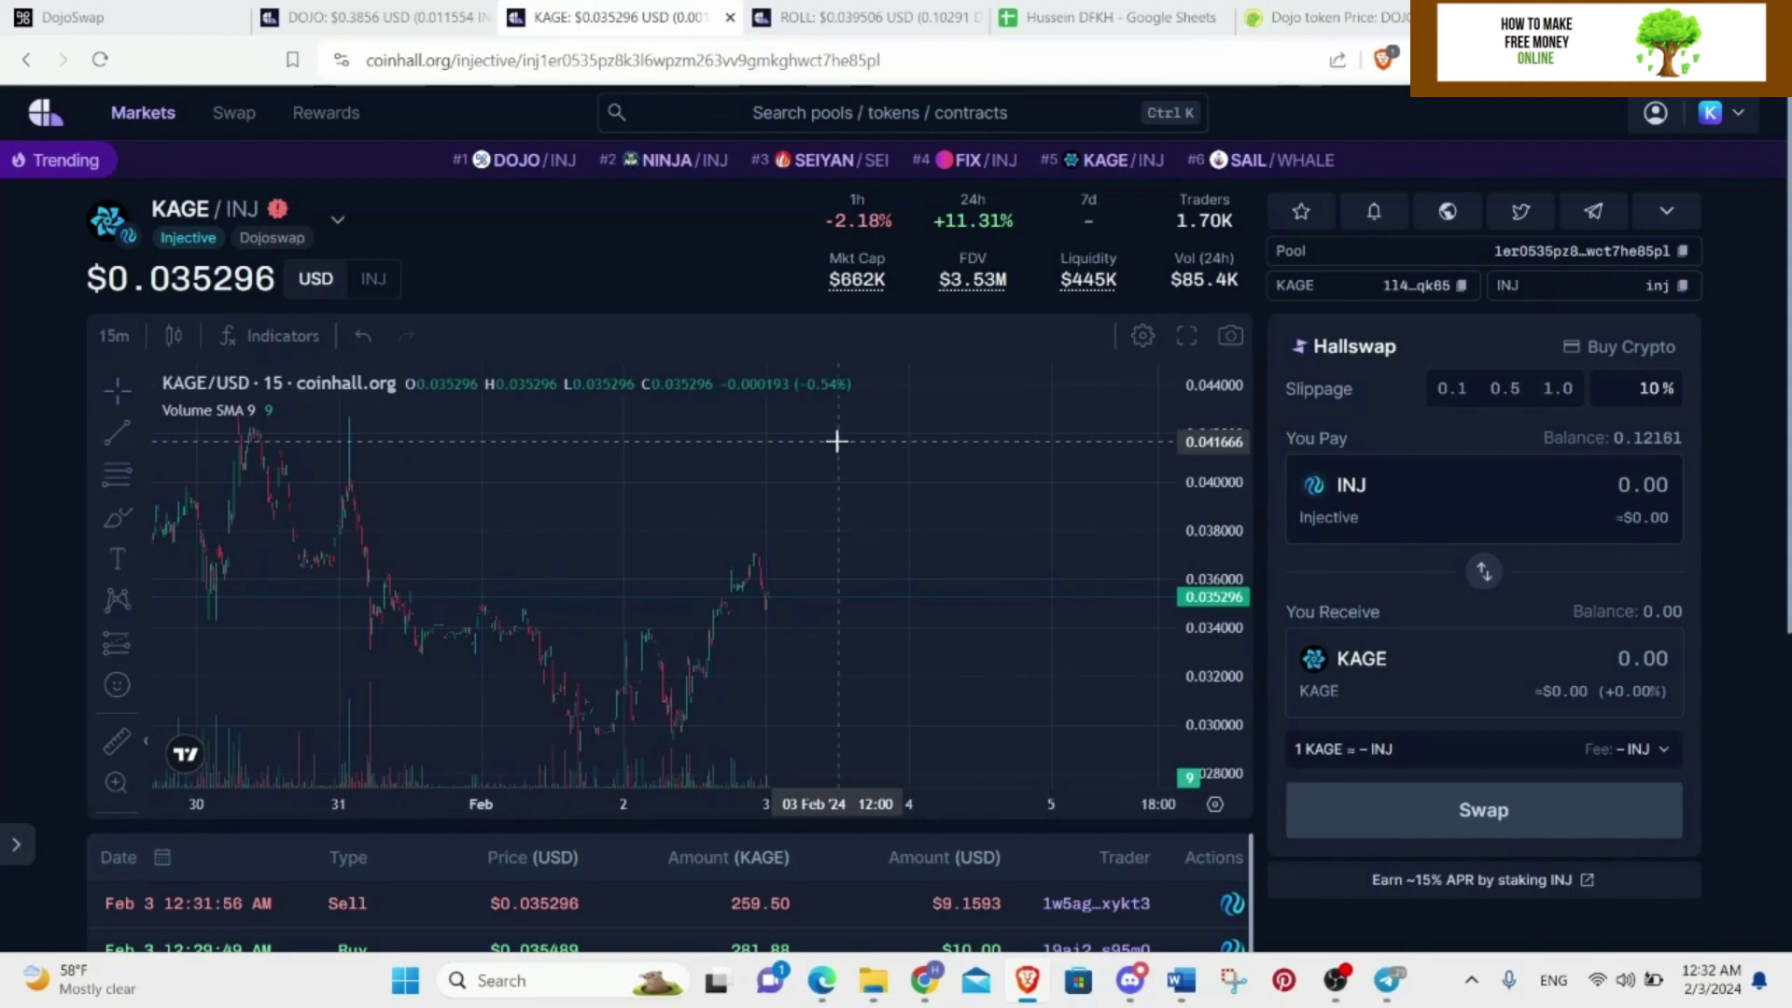
# Copy the staked KAGE's dollar value, 14.34, into the tracker below its Feb 3 amount.
pyautogui.click(75, 17)
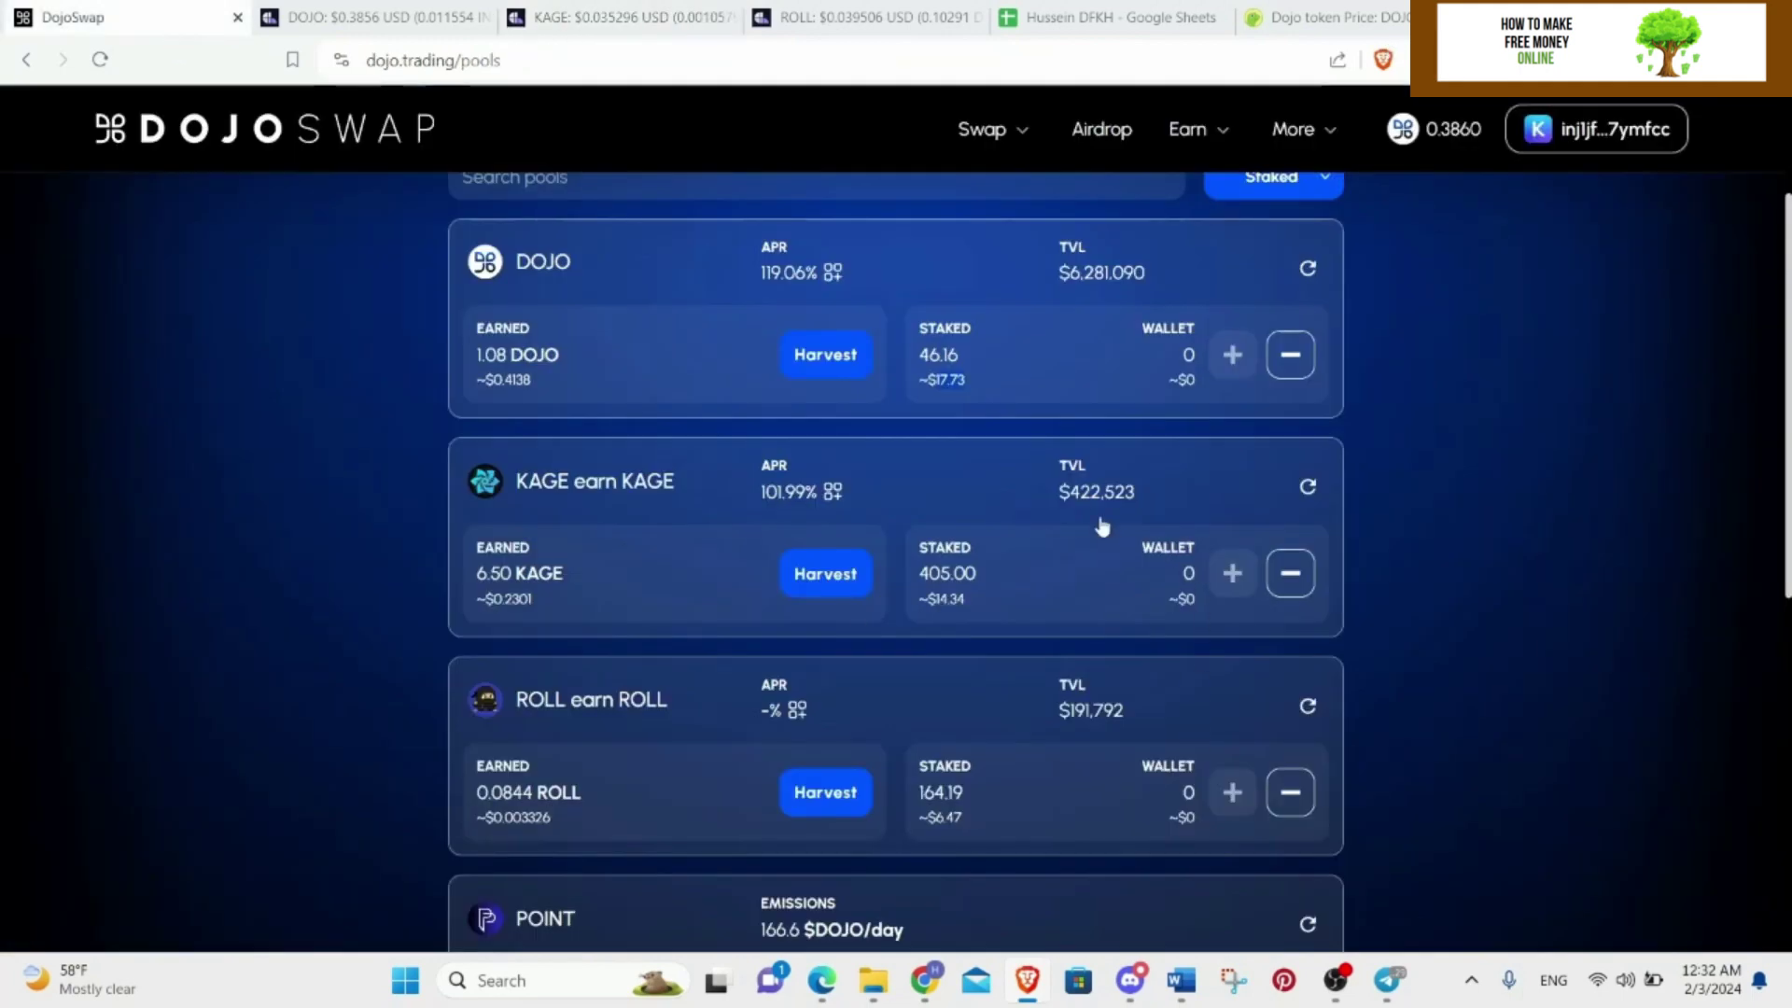
pyautogui.doubleClick(934, 599)
pyautogui.rightClick(943, 600)
pyautogui.click(1016, 619)
pyautogui.click(1111, 16)
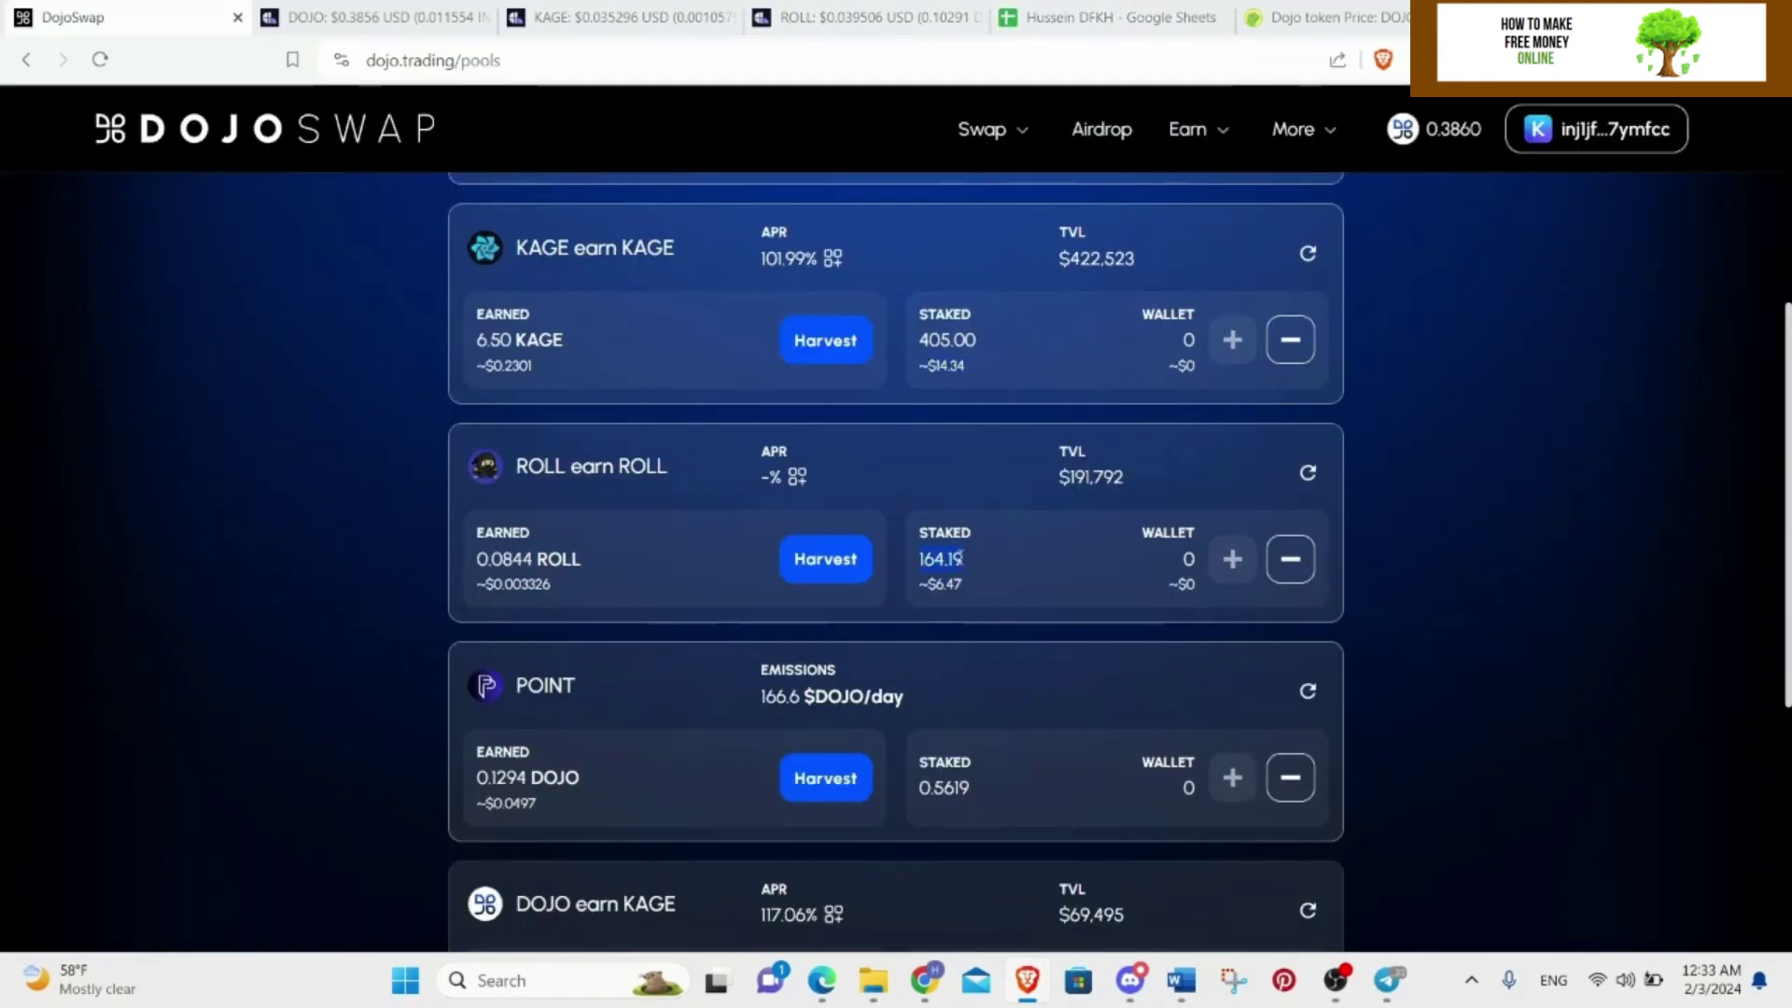
# Enter the staked ROLL amount 164.19 in the roll column for Feb 3.
pyautogui.rightClick(961, 558)
pyautogui.click(1017, 576)
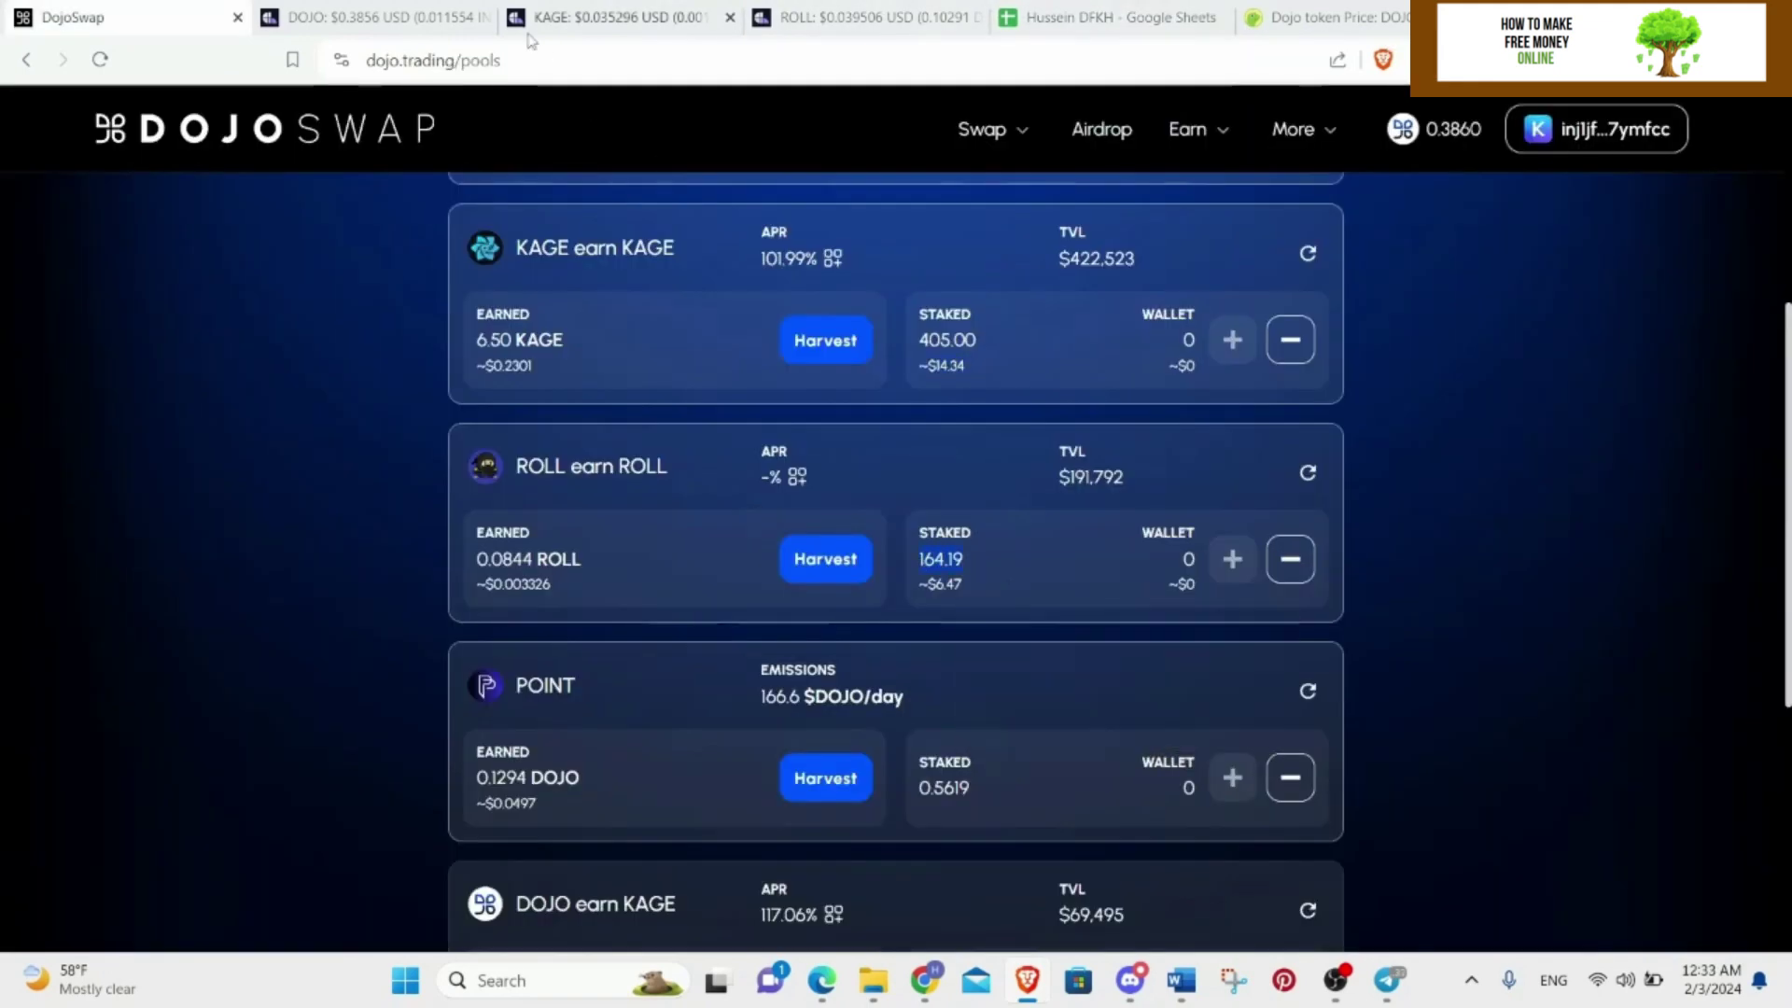
pyautogui.click(1054, 17)
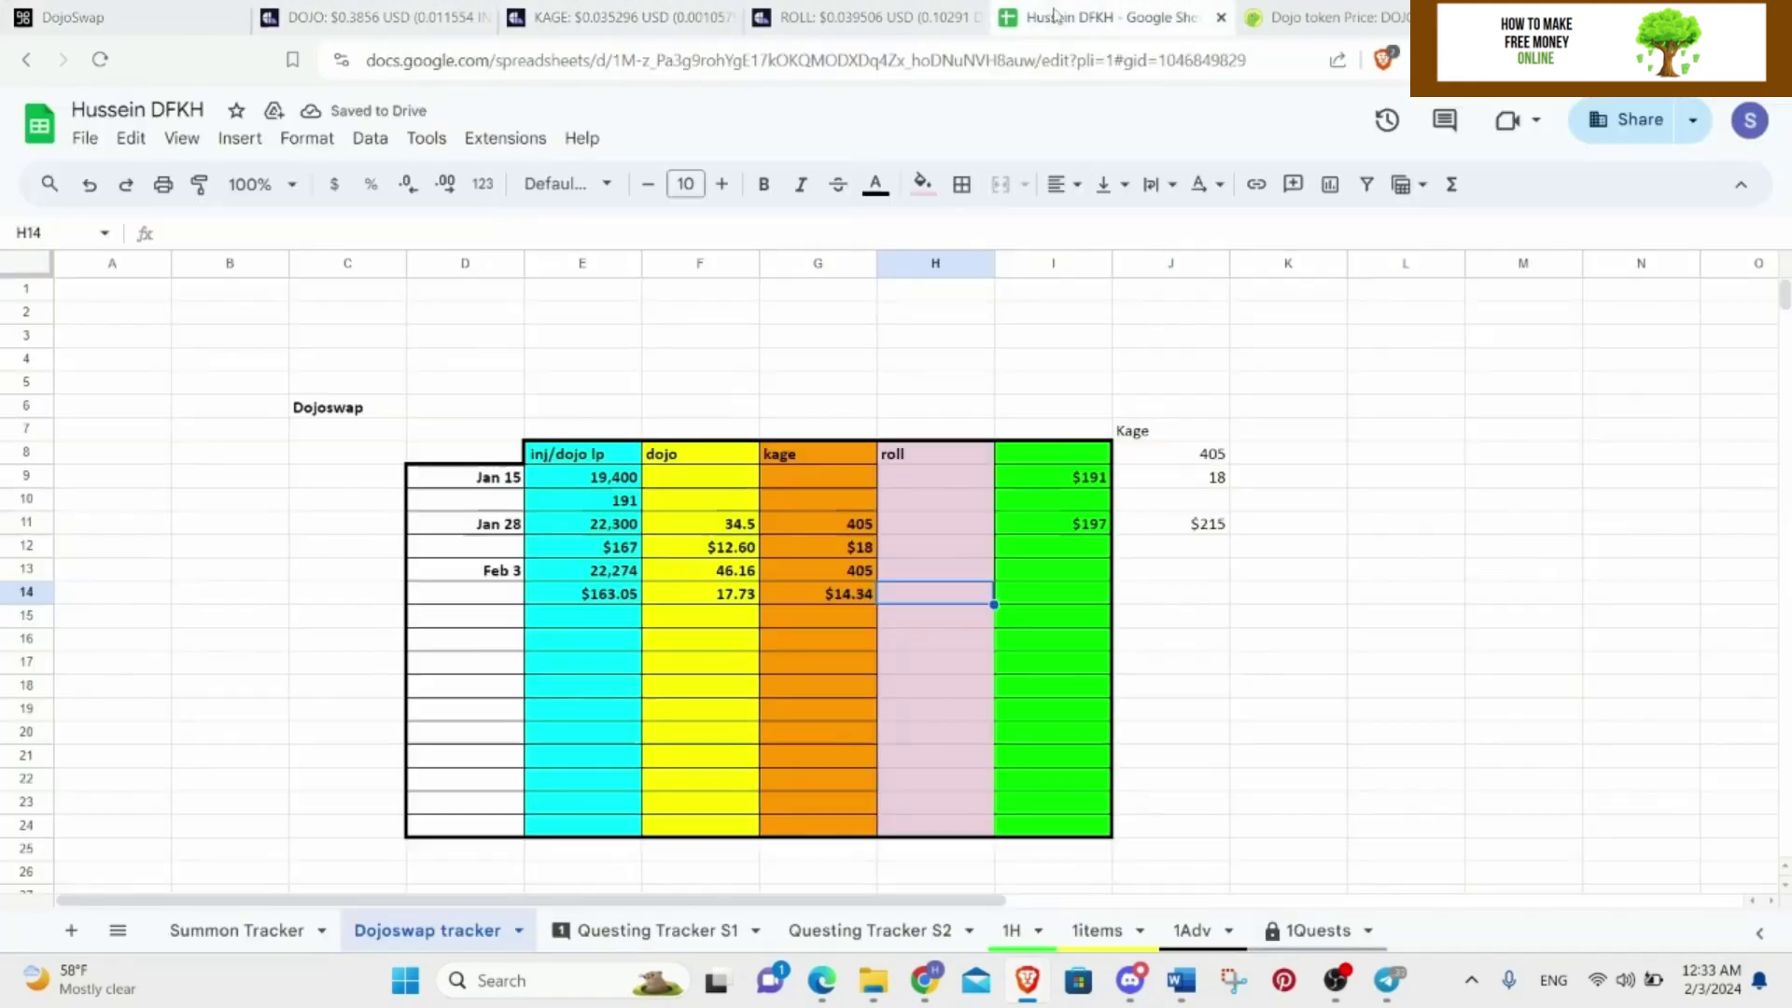
pyautogui.click(938, 571)
pyautogui.hotkey('ctrl', 'v')
pyautogui.hotkey('ctrl', 'z')
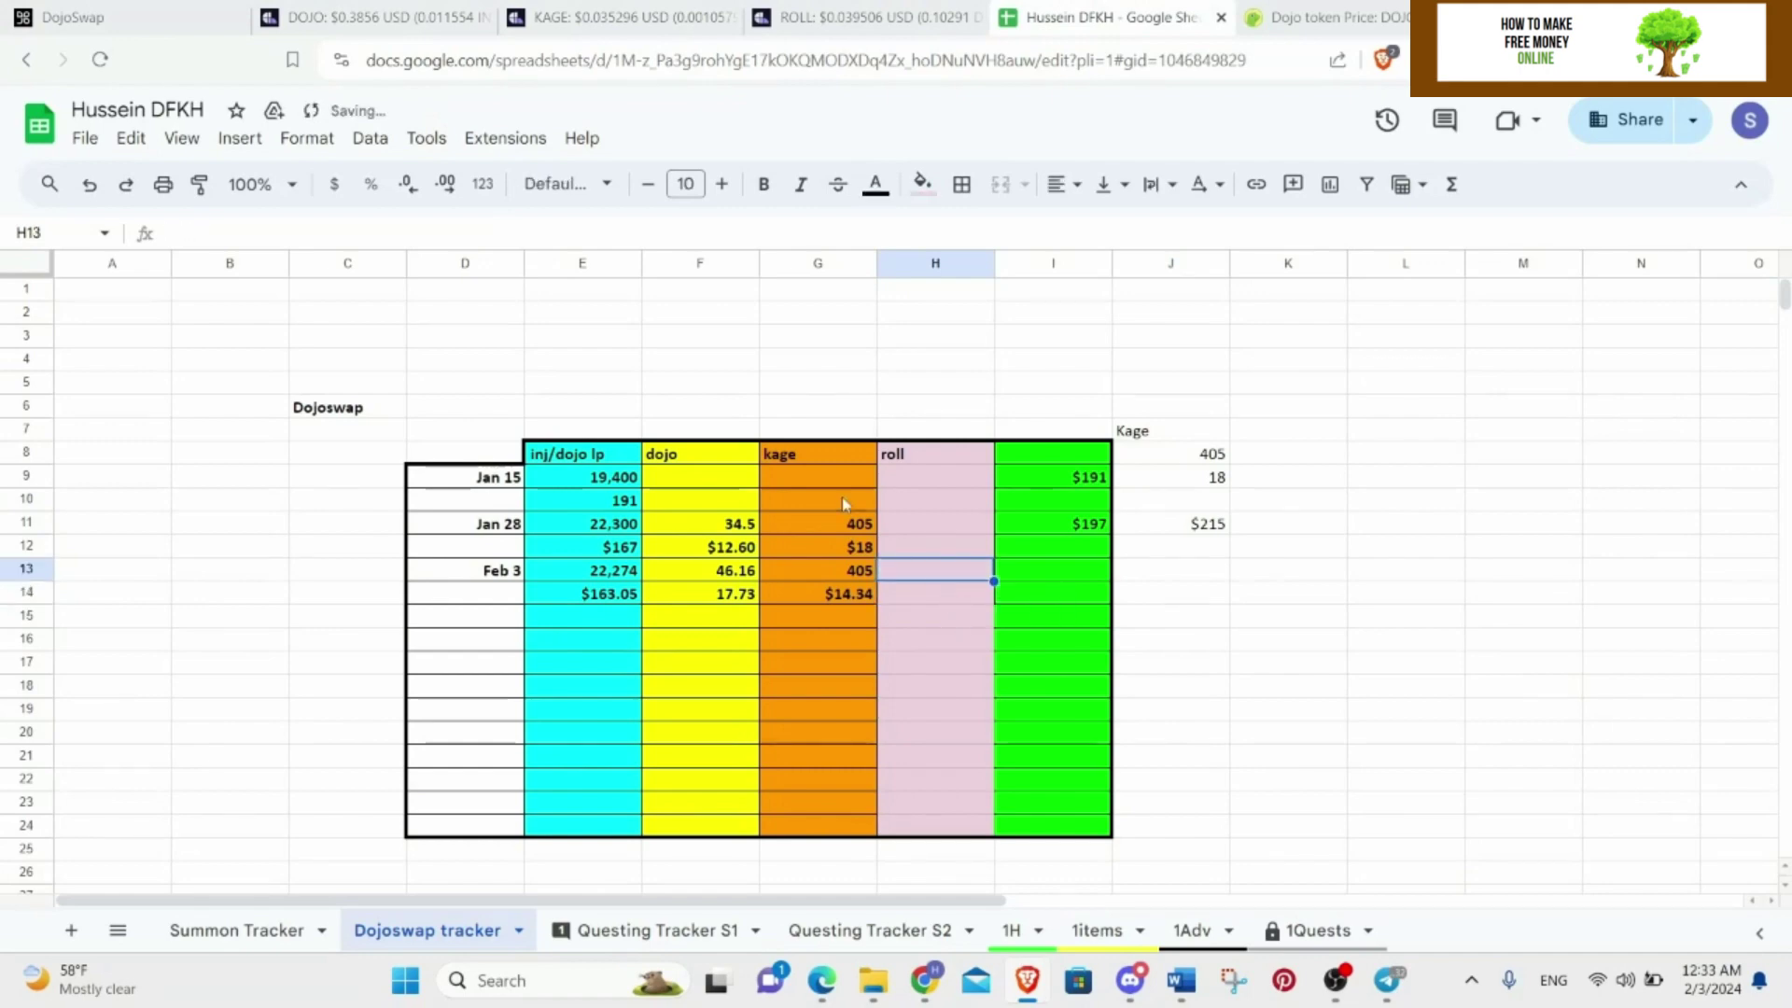
pyautogui.write('164.19')
pyautogui.press('Return')
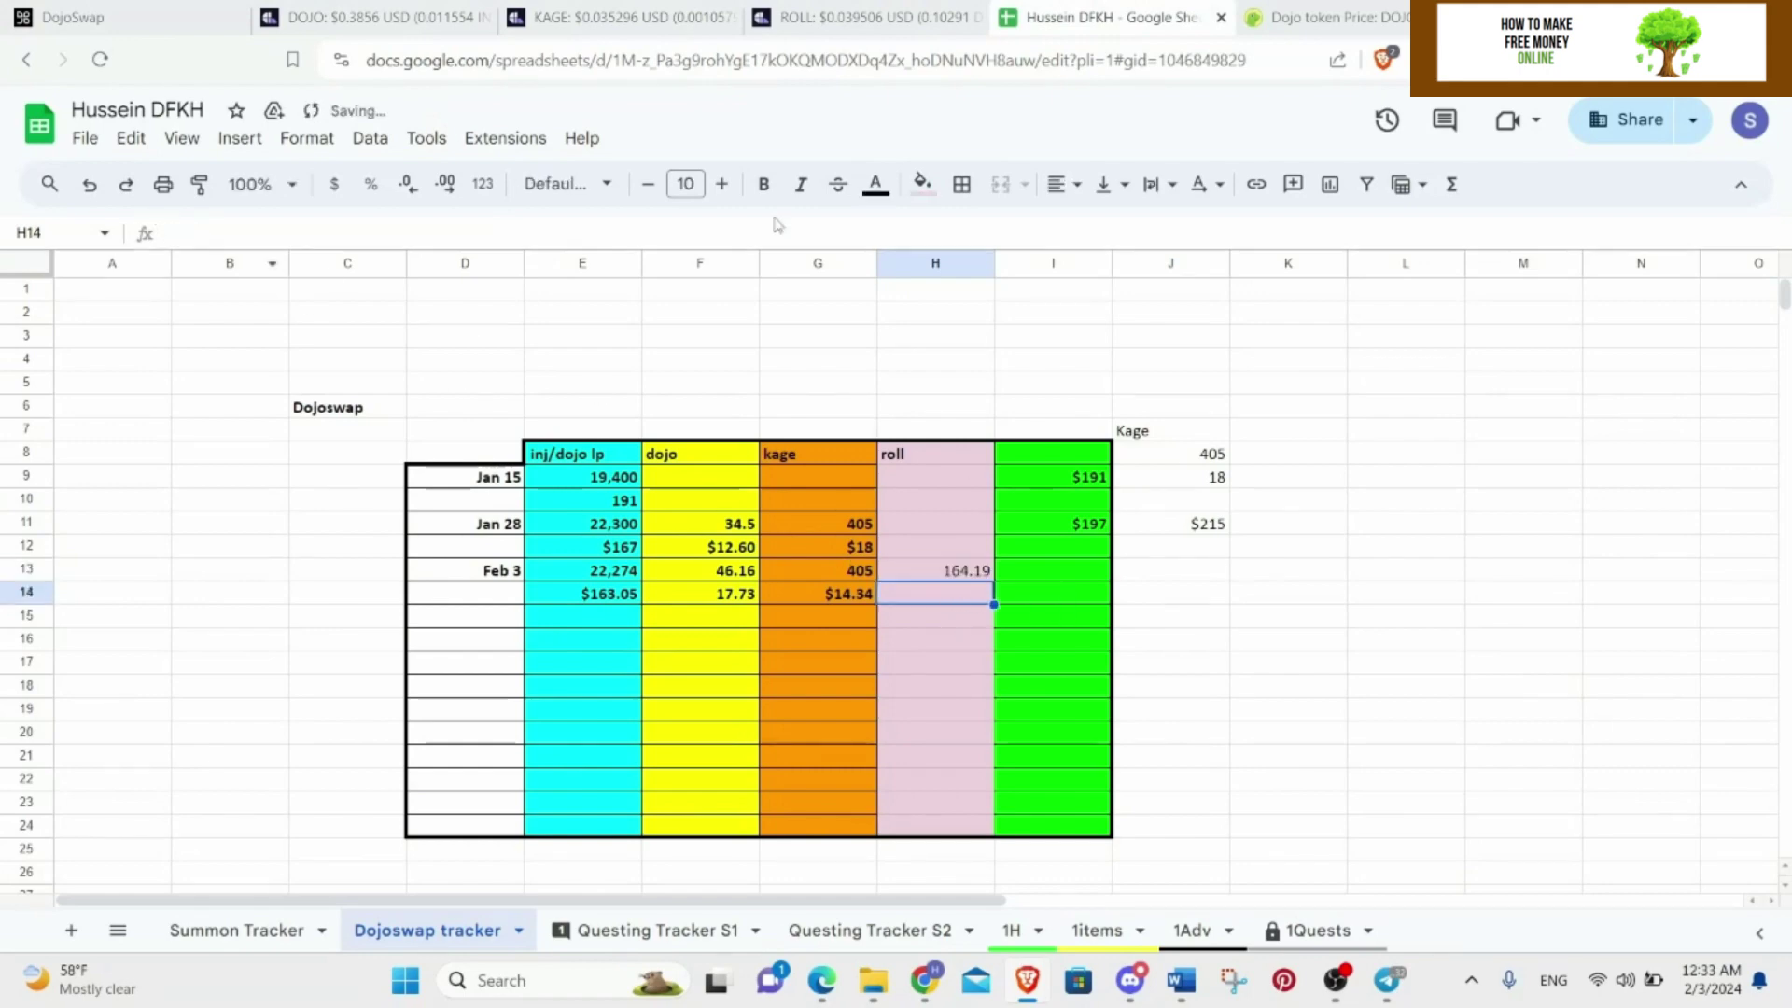
# Enter the staked ROLL's value, $6.47, in the cell below its Feb 3 amount.
pyautogui.click(126, 11)
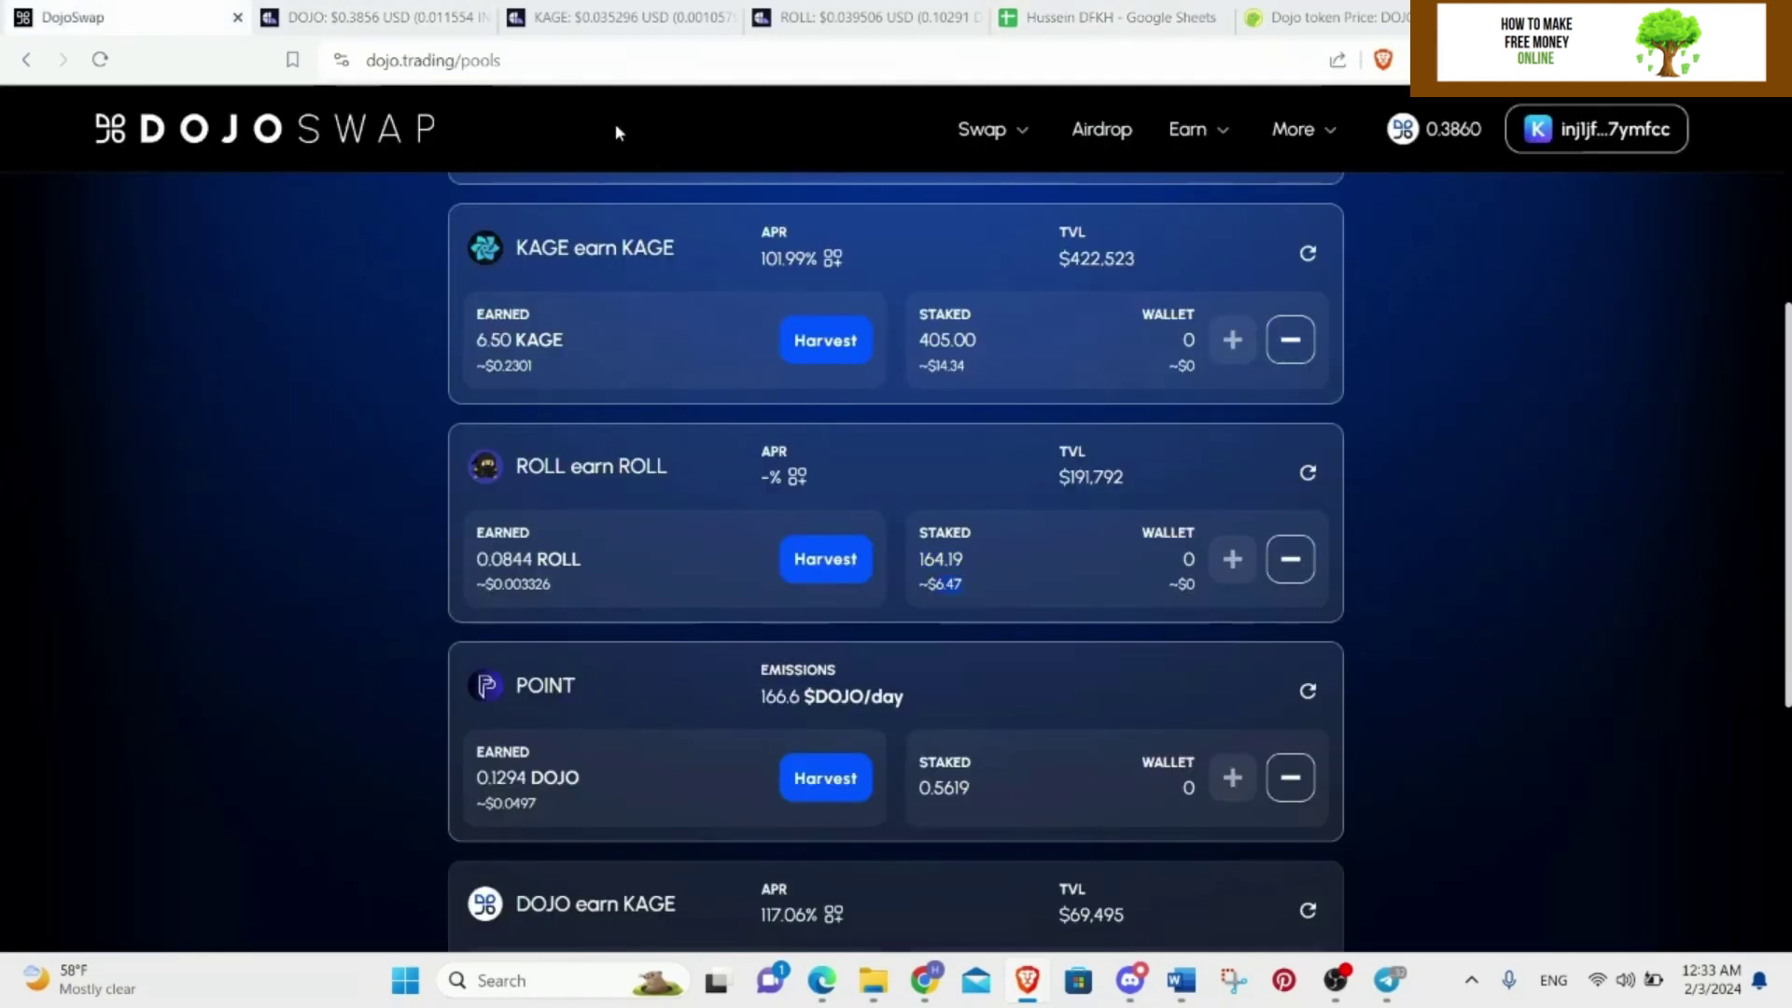
pyautogui.click(1106, 17)
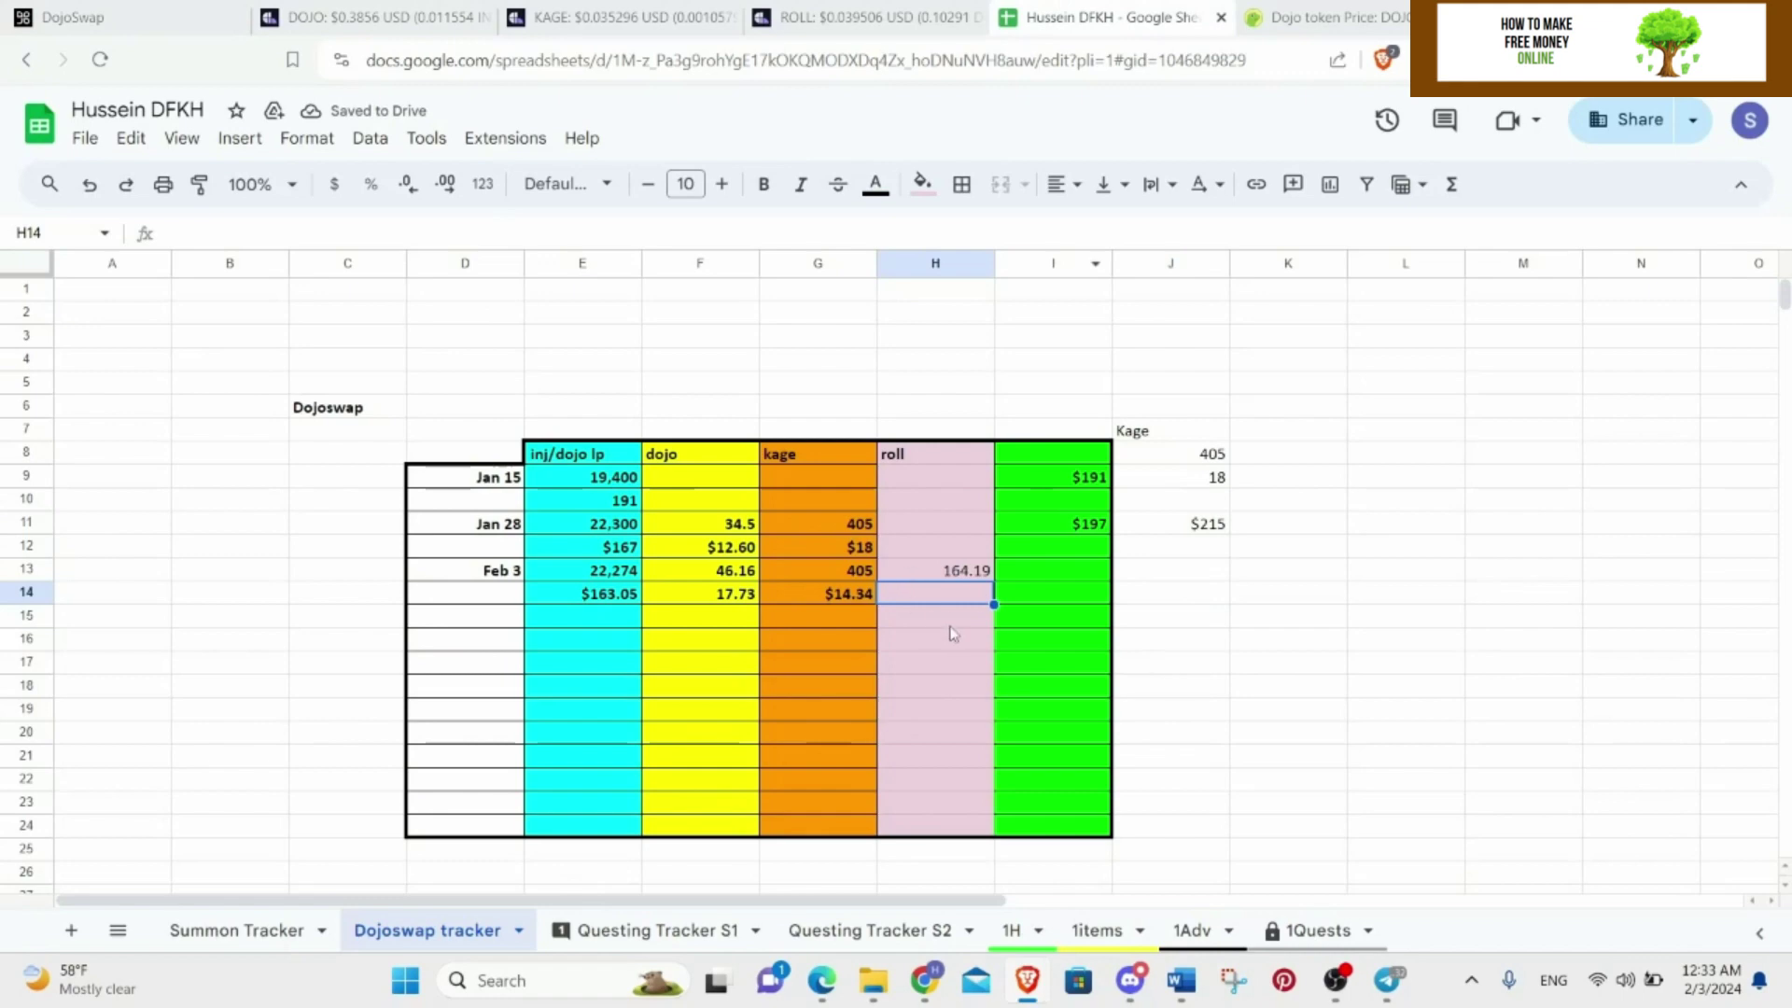
pyautogui.click(224, 231)
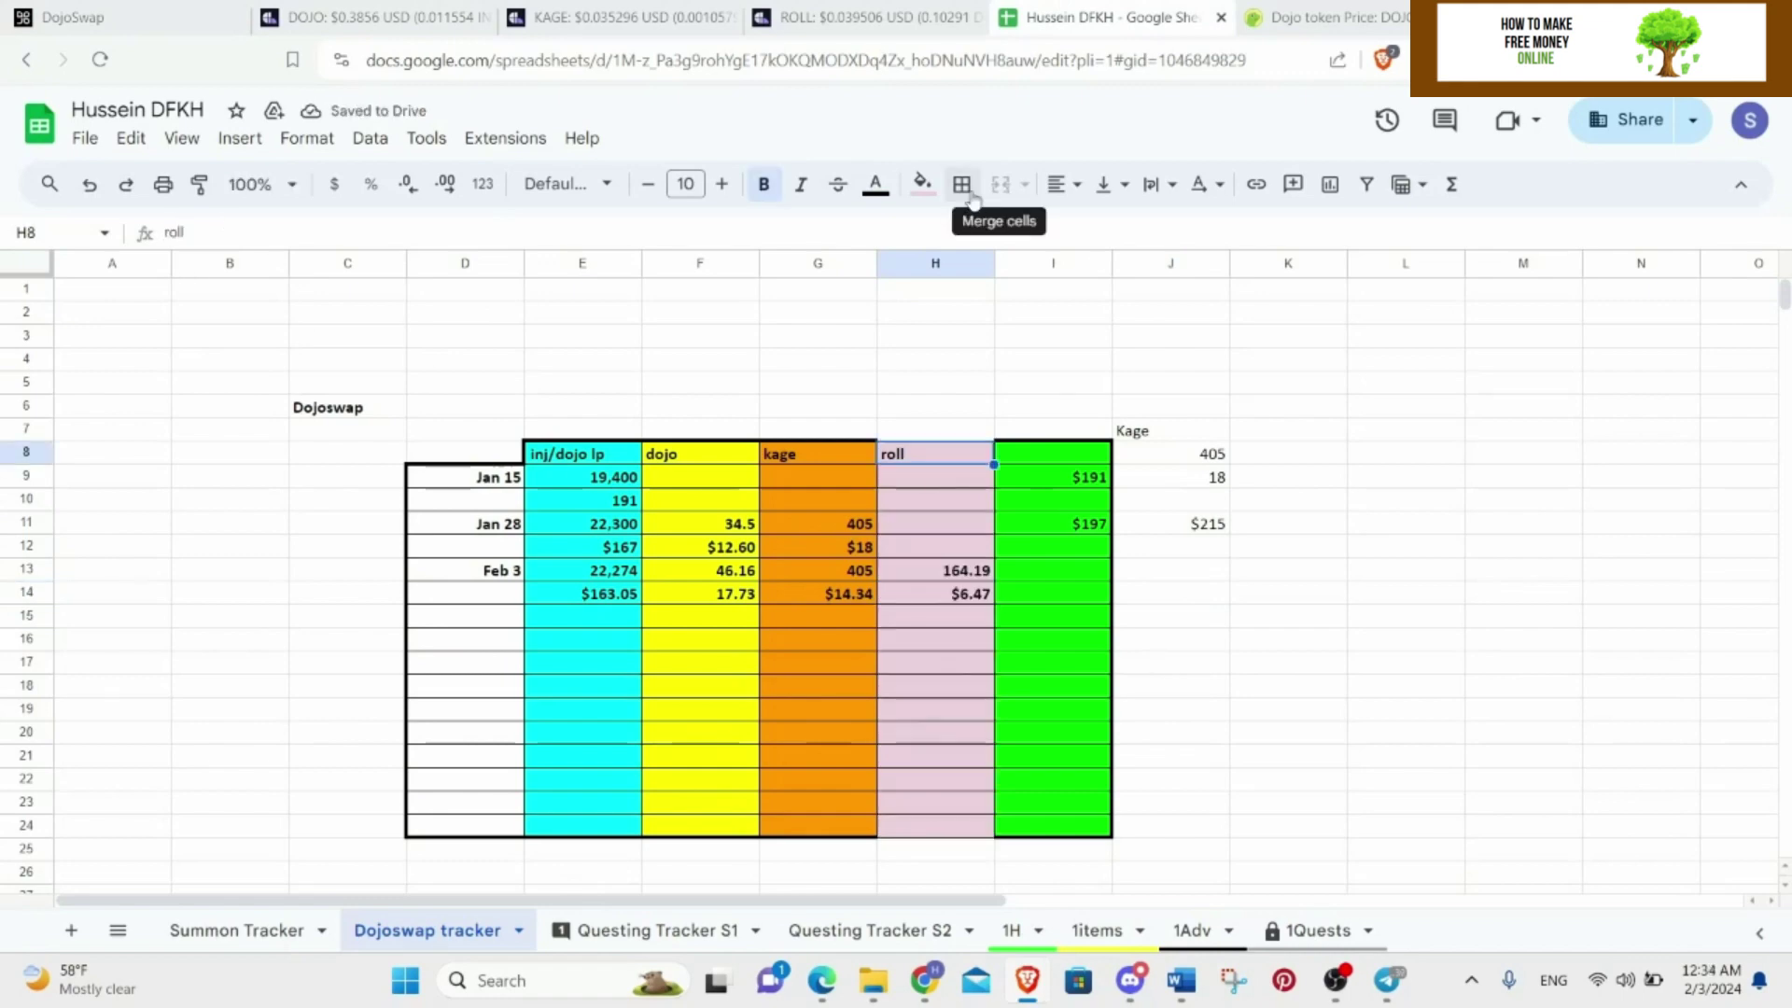
# Complete the table outline with a top border on the roll header cell and a bottom border on the column's last cell, H24.
pyautogui.click(972, 198)
pyautogui.click(1186, 274)
pyautogui.click(1225, 365)
pyautogui.click(1011, 277)
pyautogui.click(1011, 383)
pyautogui.click(942, 825)
pyautogui.click(962, 185)
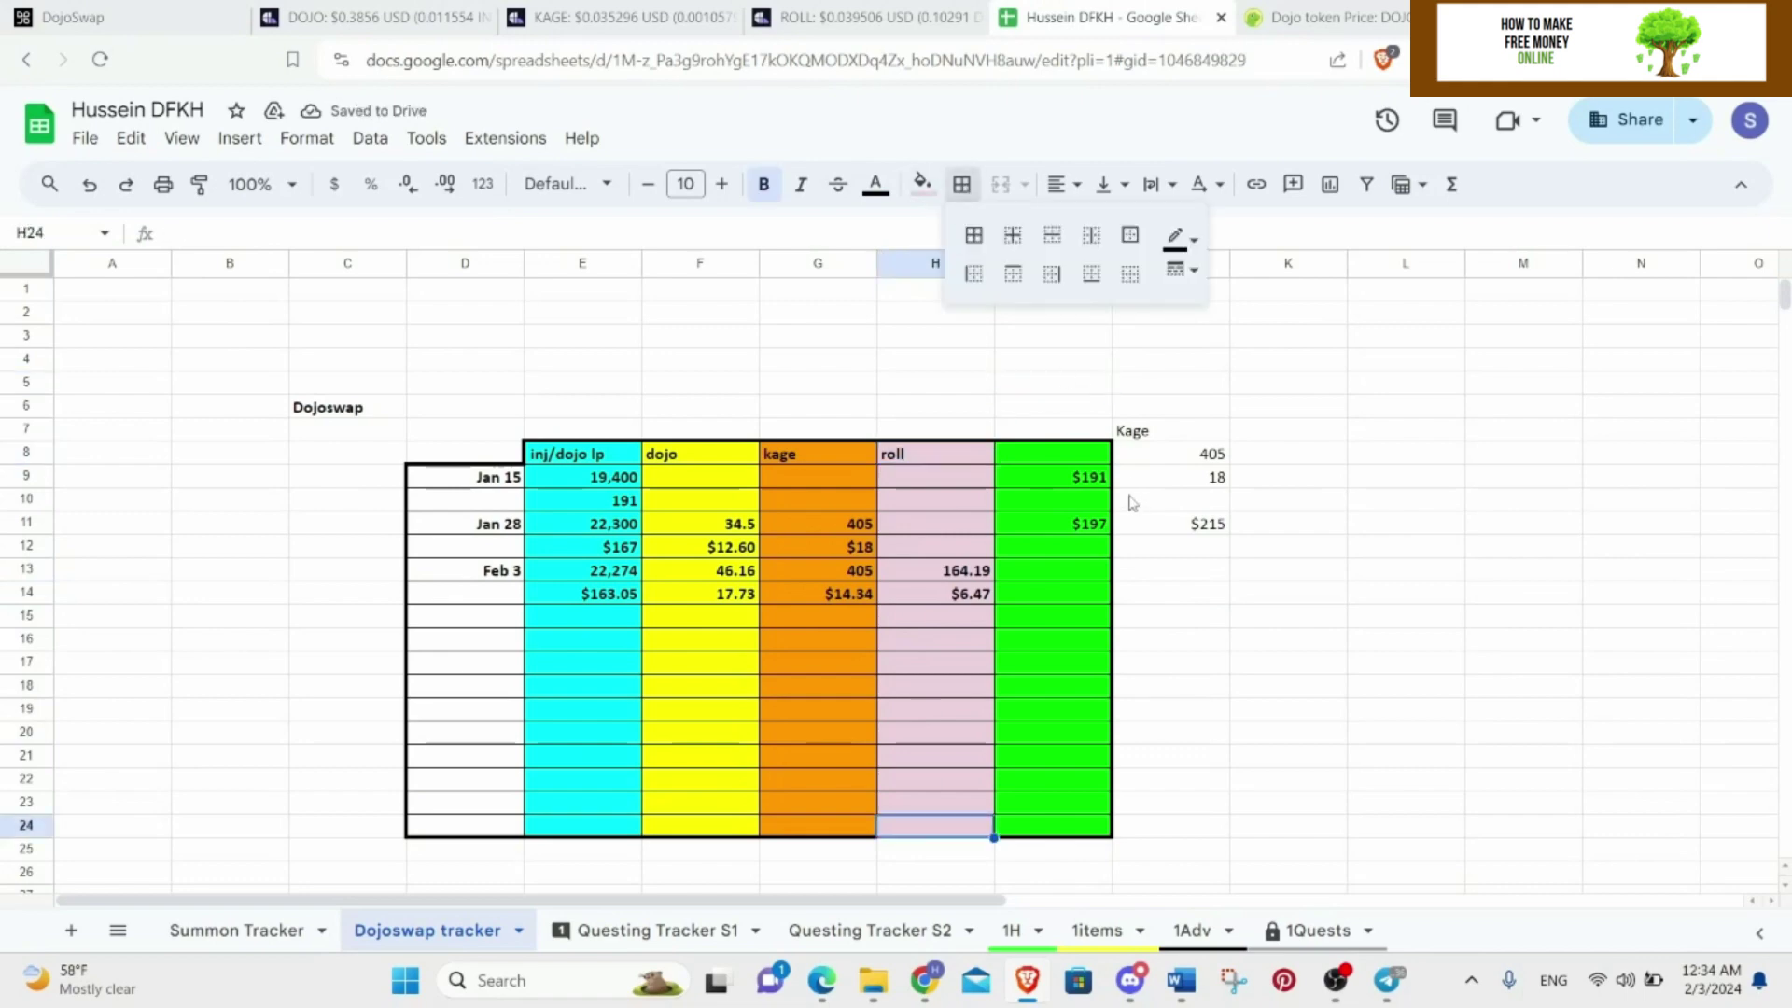
pyautogui.click(1091, 274)
pyautogui.click(1281, 568)
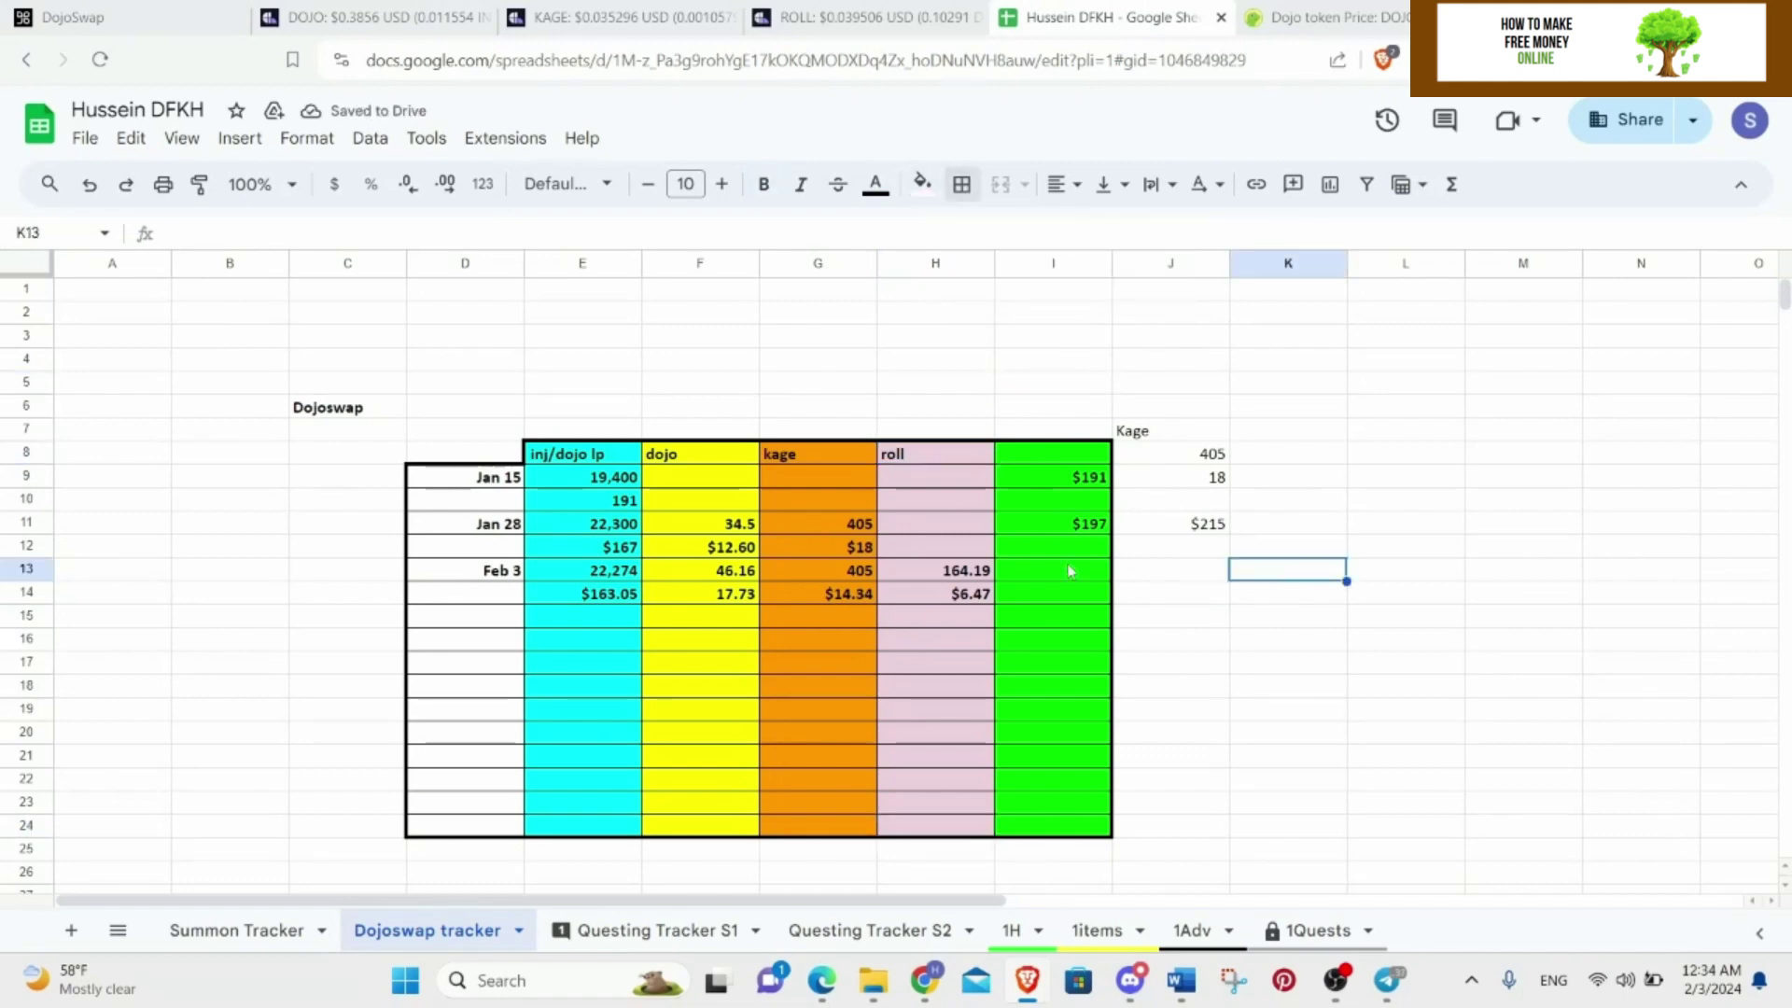
# Switch to Telegram, open the staking overview in the Kage Injective bot and copy the staked KAGE amount 338.7554.
pyautogui.hotkey('alt', 'Tab')
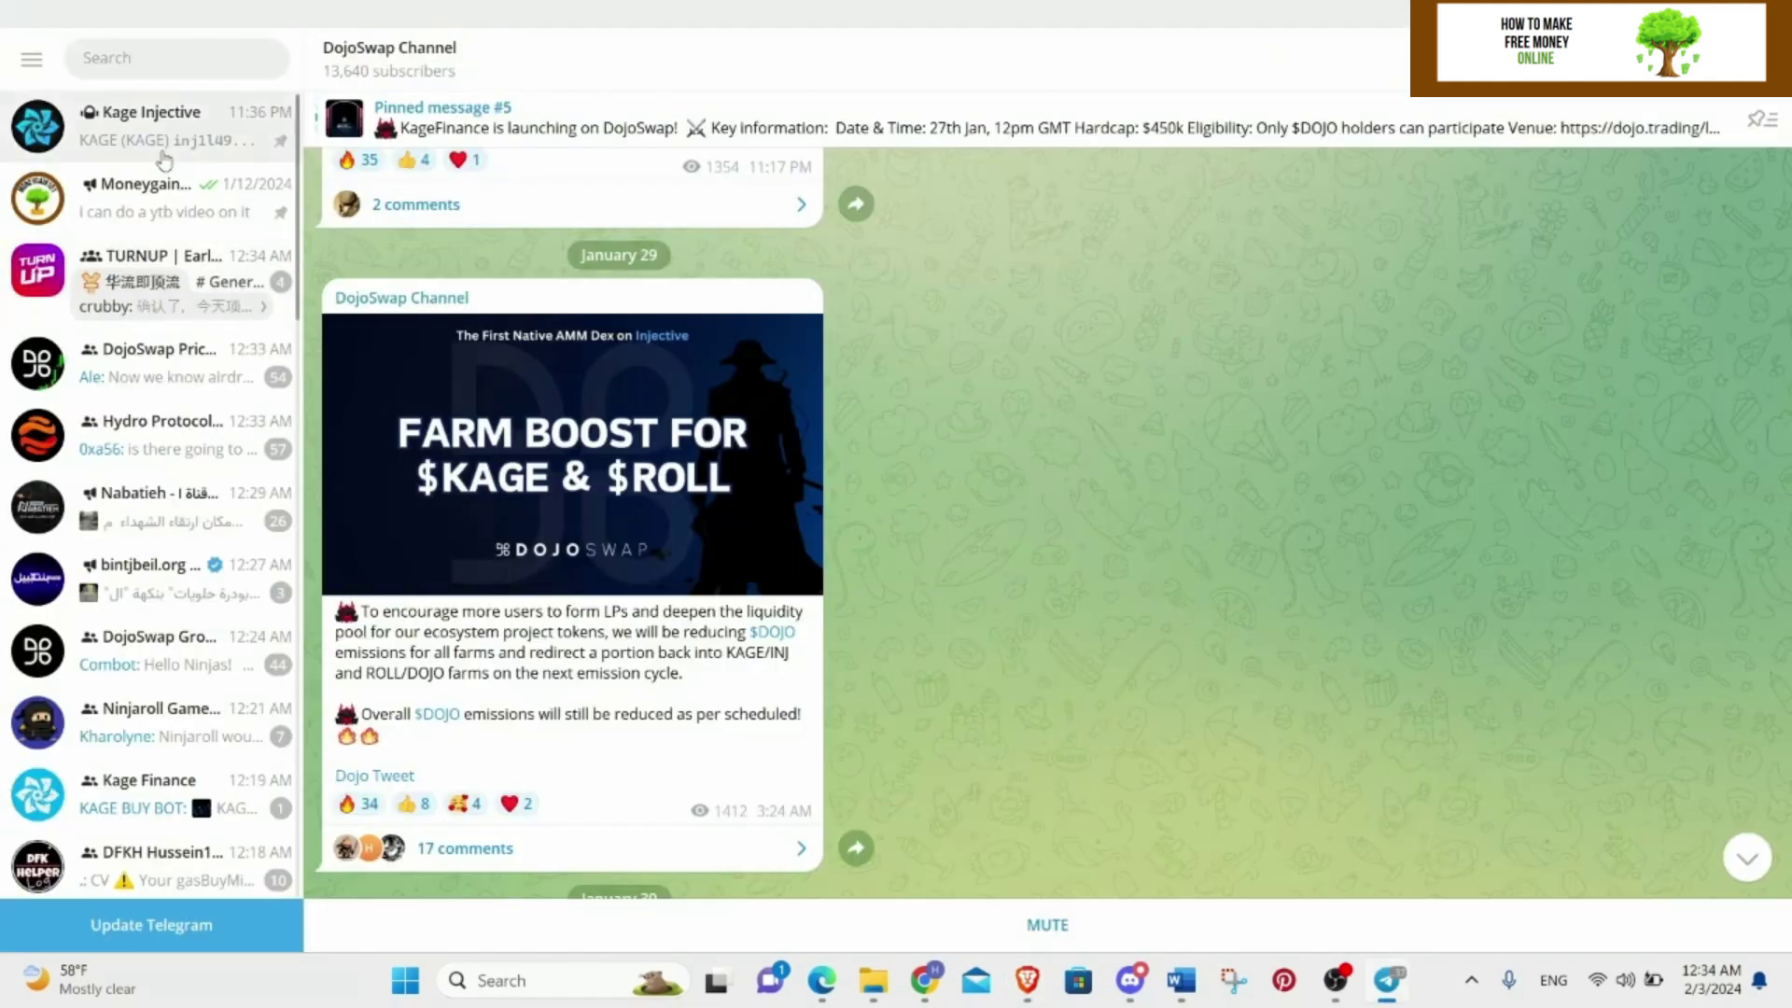
pyautogui.click(164, 160)
pyautogui.click(617, 697)
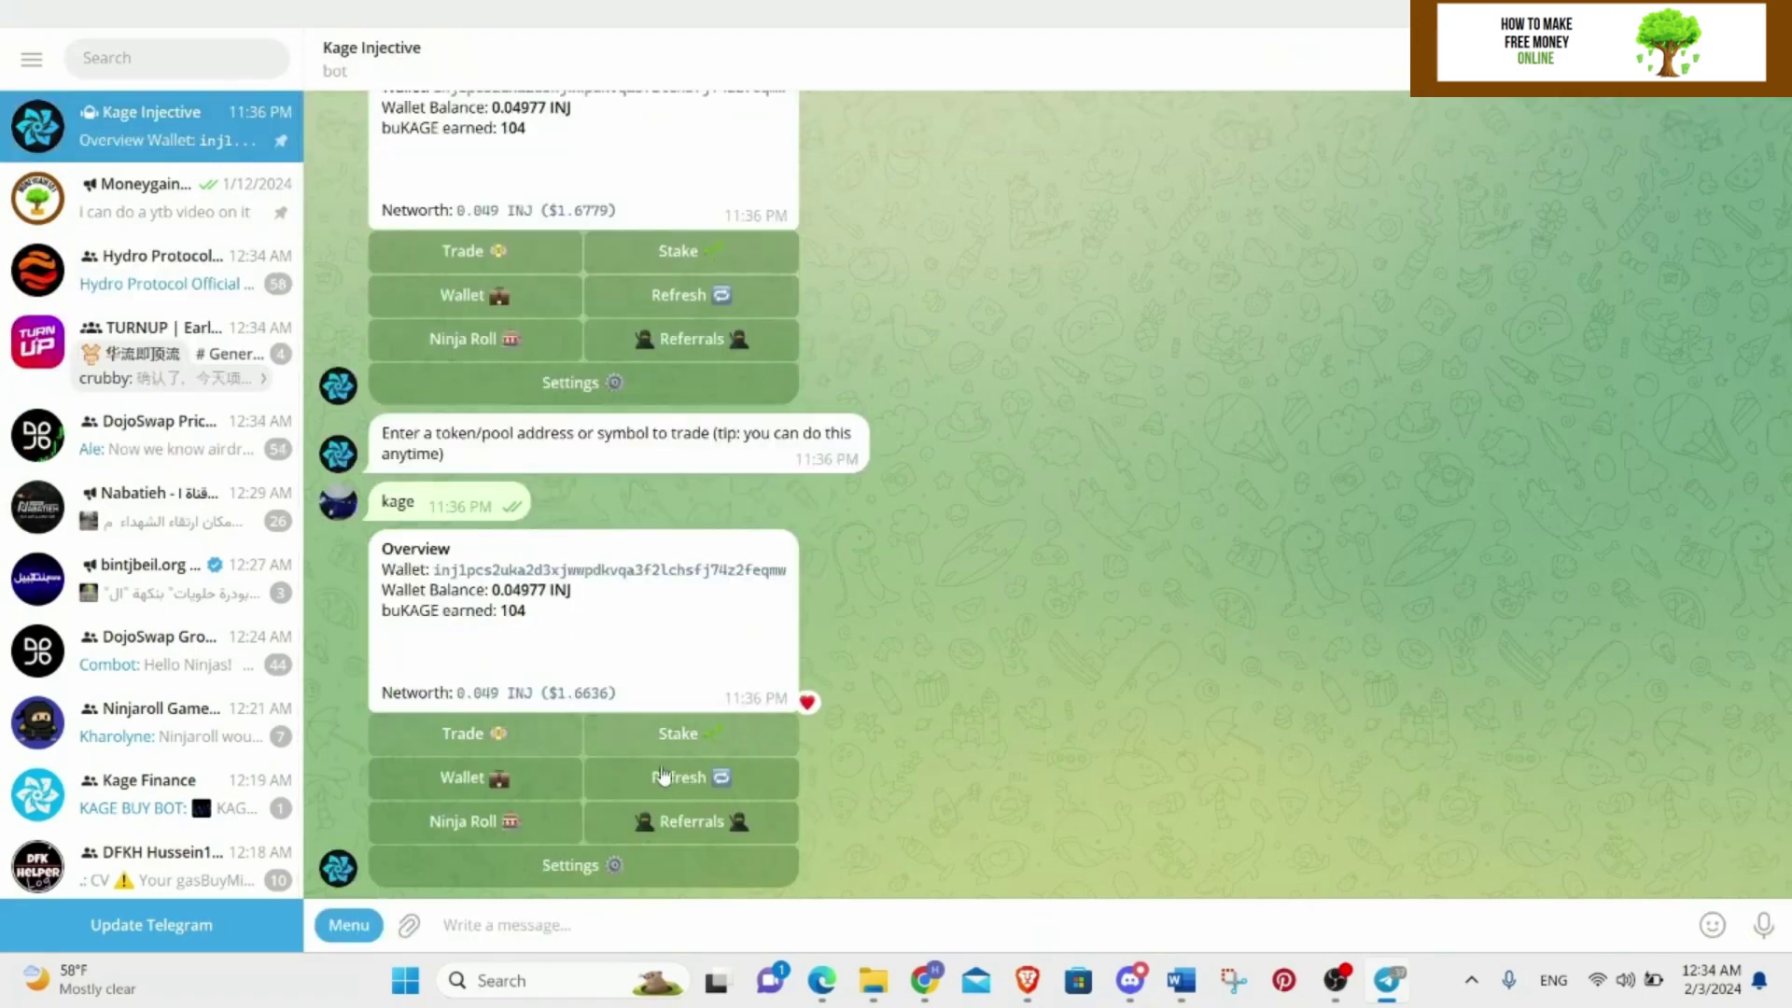
pyautogui.click(679, 733)
pyautogui.moveTo(578, 651); pyautogui.dragTo(529, 650)
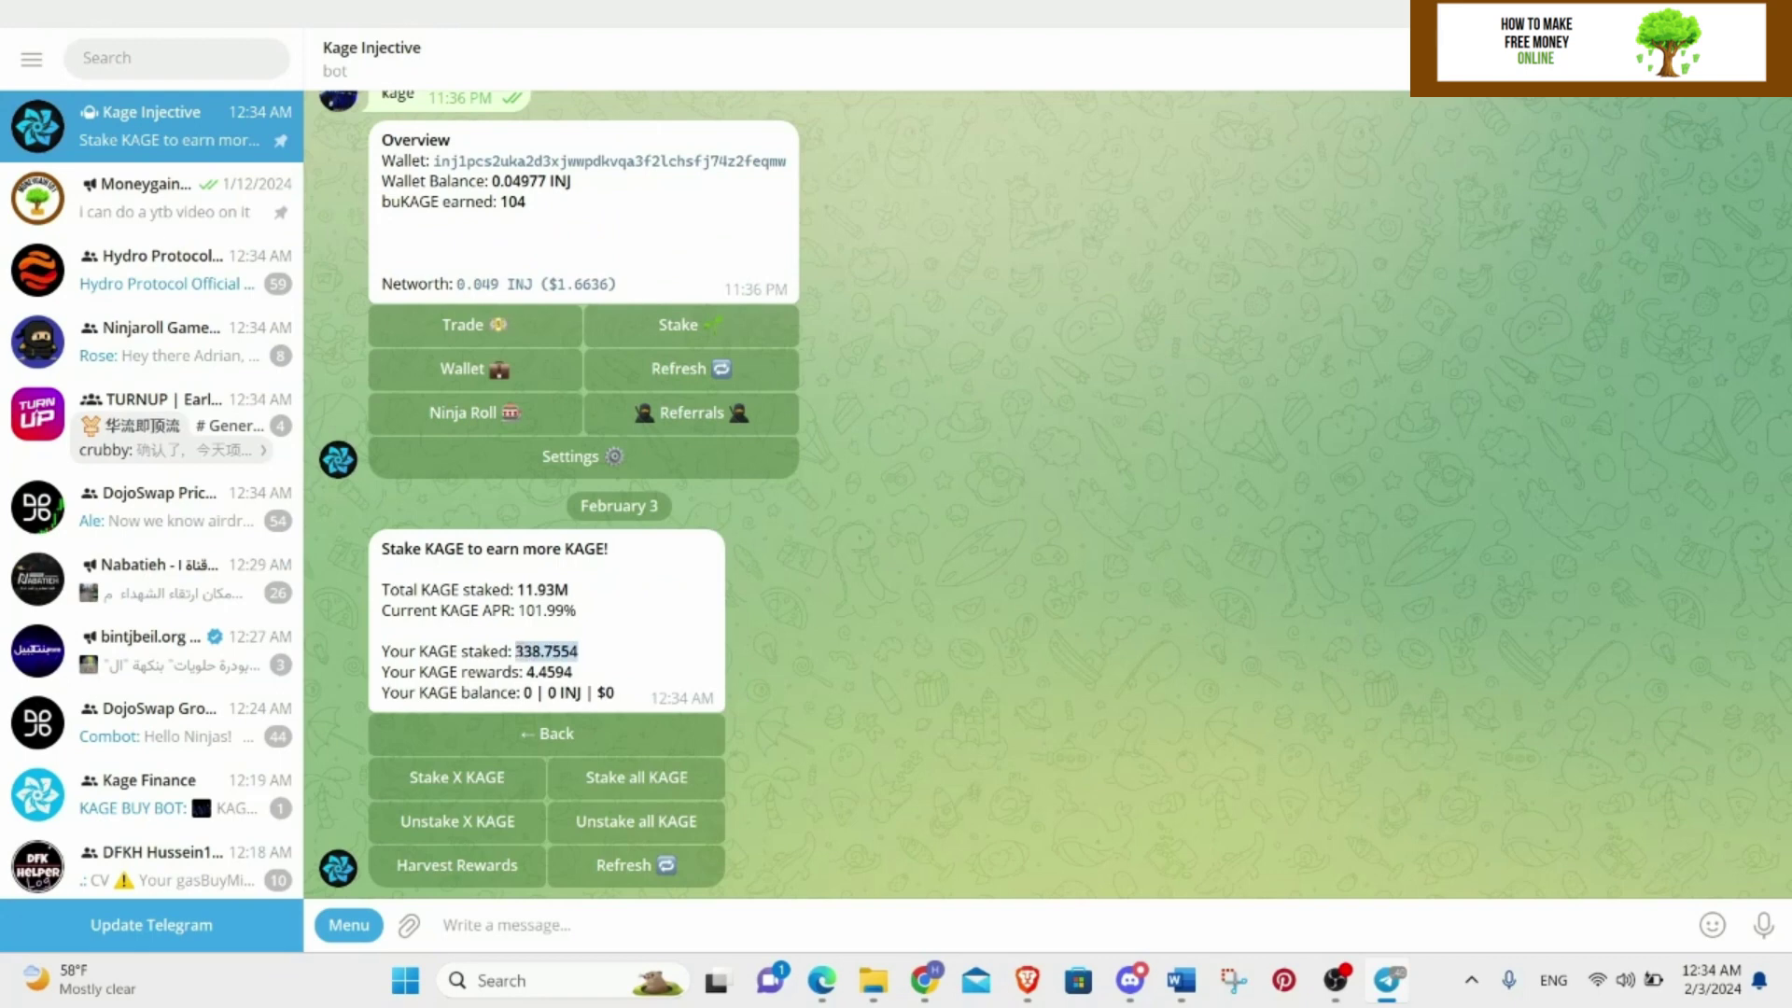
pyautogui.rightClick(550, 650)
pyautogui.click(644, 714)
pyautogui.click(644, 647)
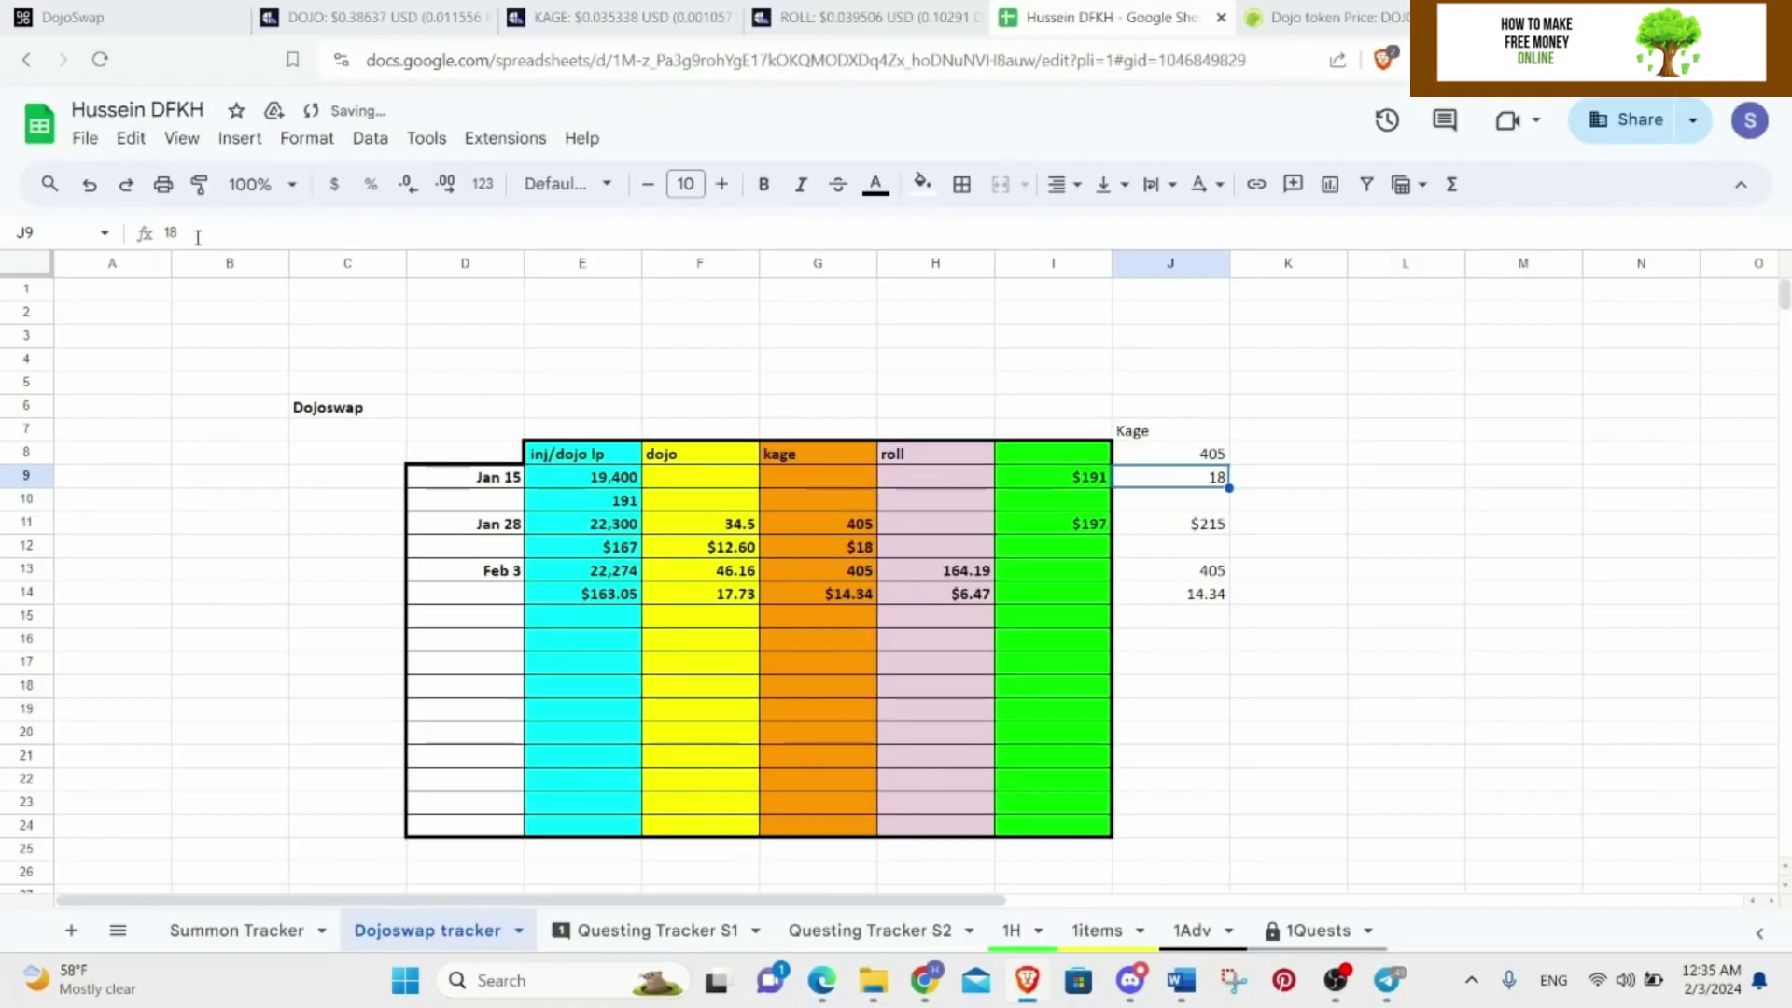
# Add a dollar sign to the Feb 3 Kage value in J14 so it reads $14.34.
pyautogui.click(196, 237)
pyautogui.write('$')
pyautogui.click(1170, 594)
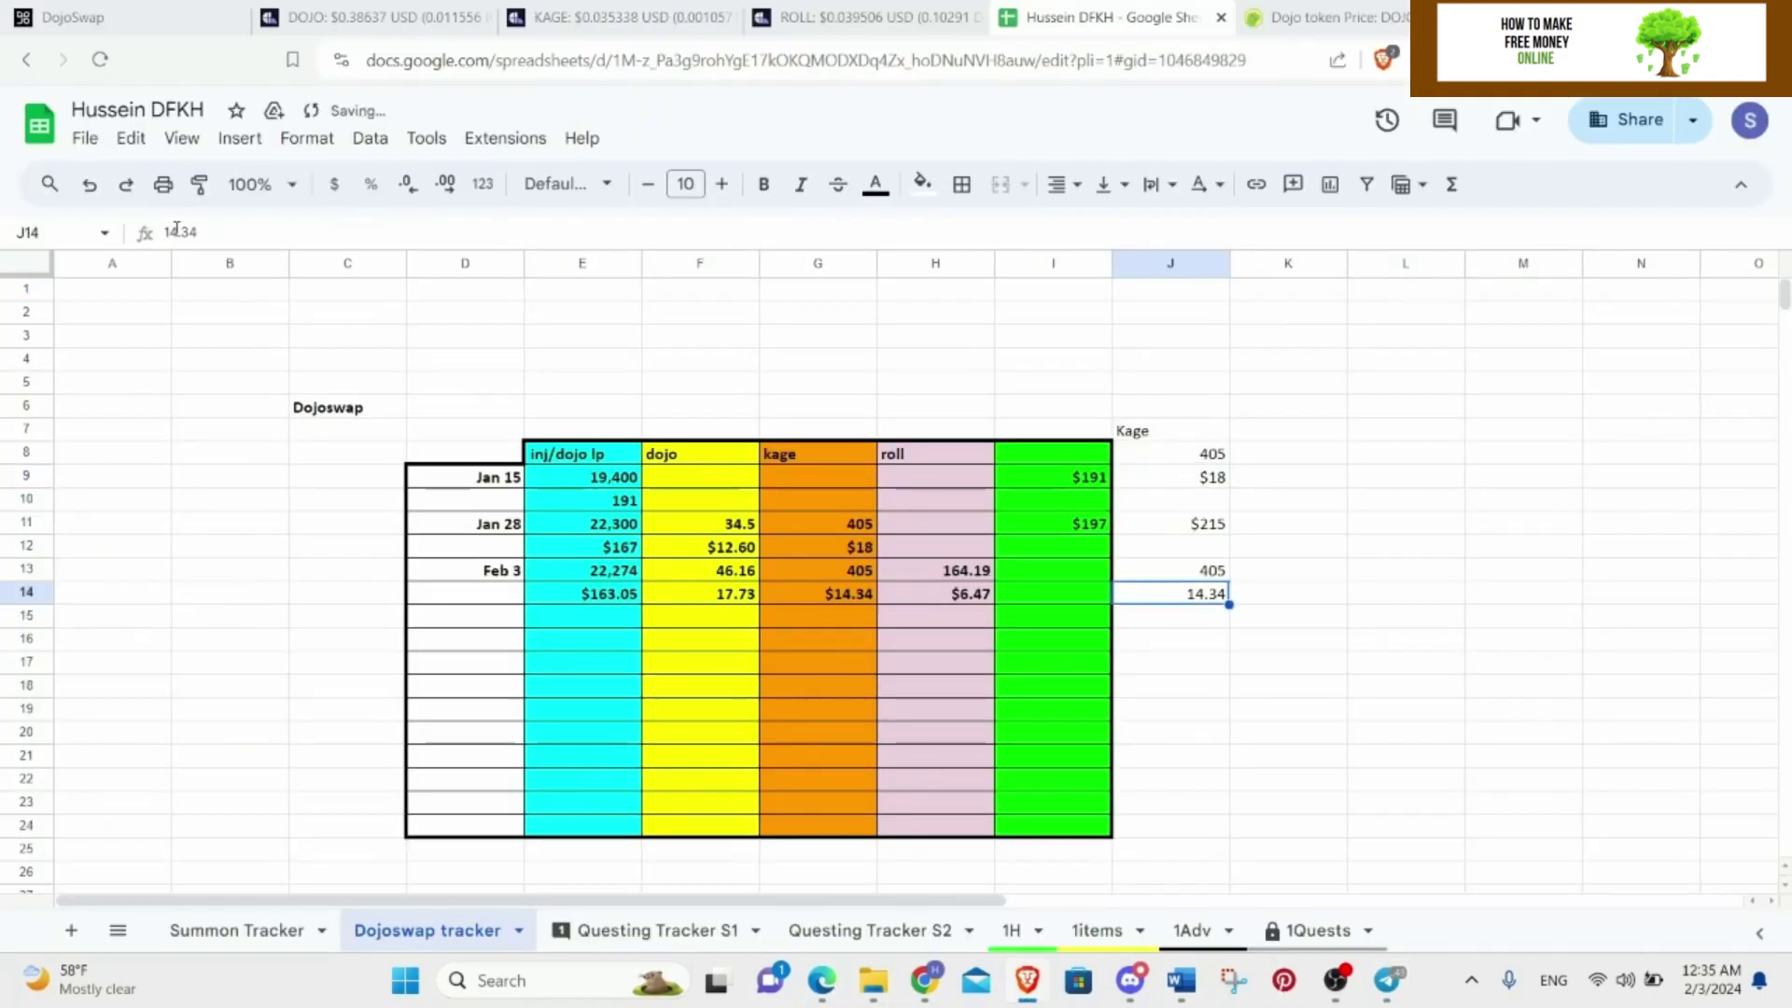
pyautogui.press('Return')
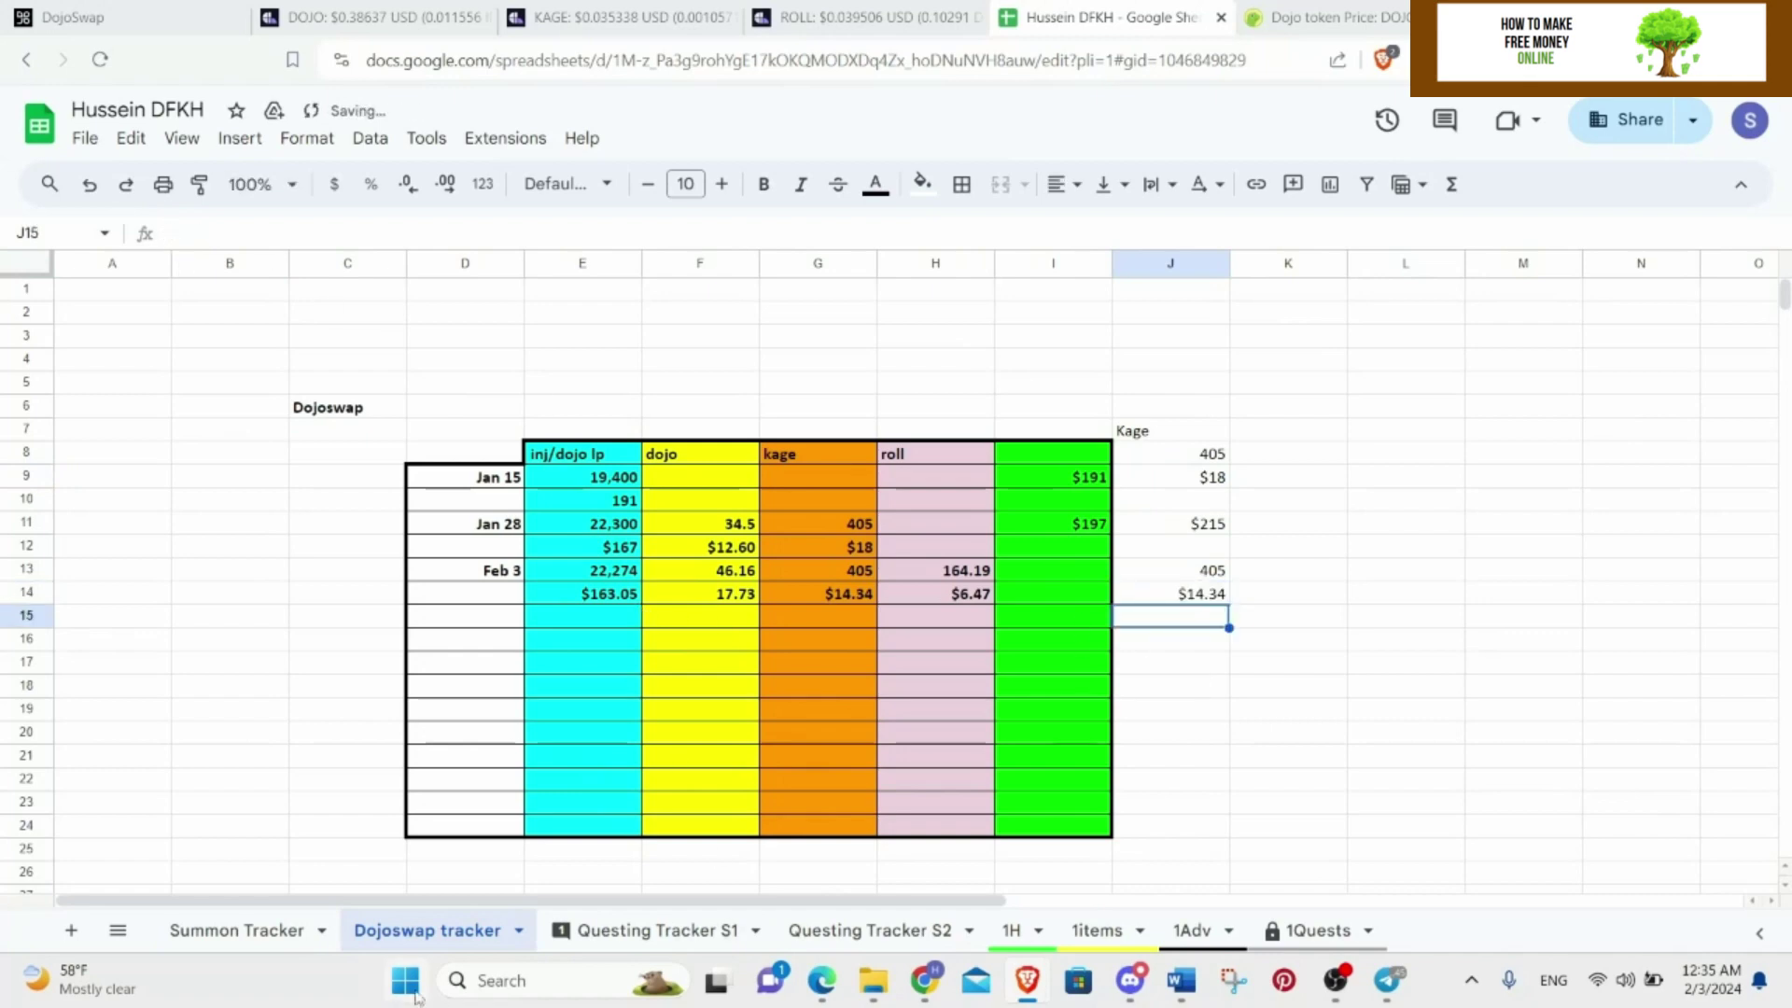
# Open Calculator and enter the Feb 3 inj/dojo LP value 163.05.
pyautogui.click(512, 978)
pyautogui.write('cal')
pyautogui.press('Return')
pyautogui.write('163')
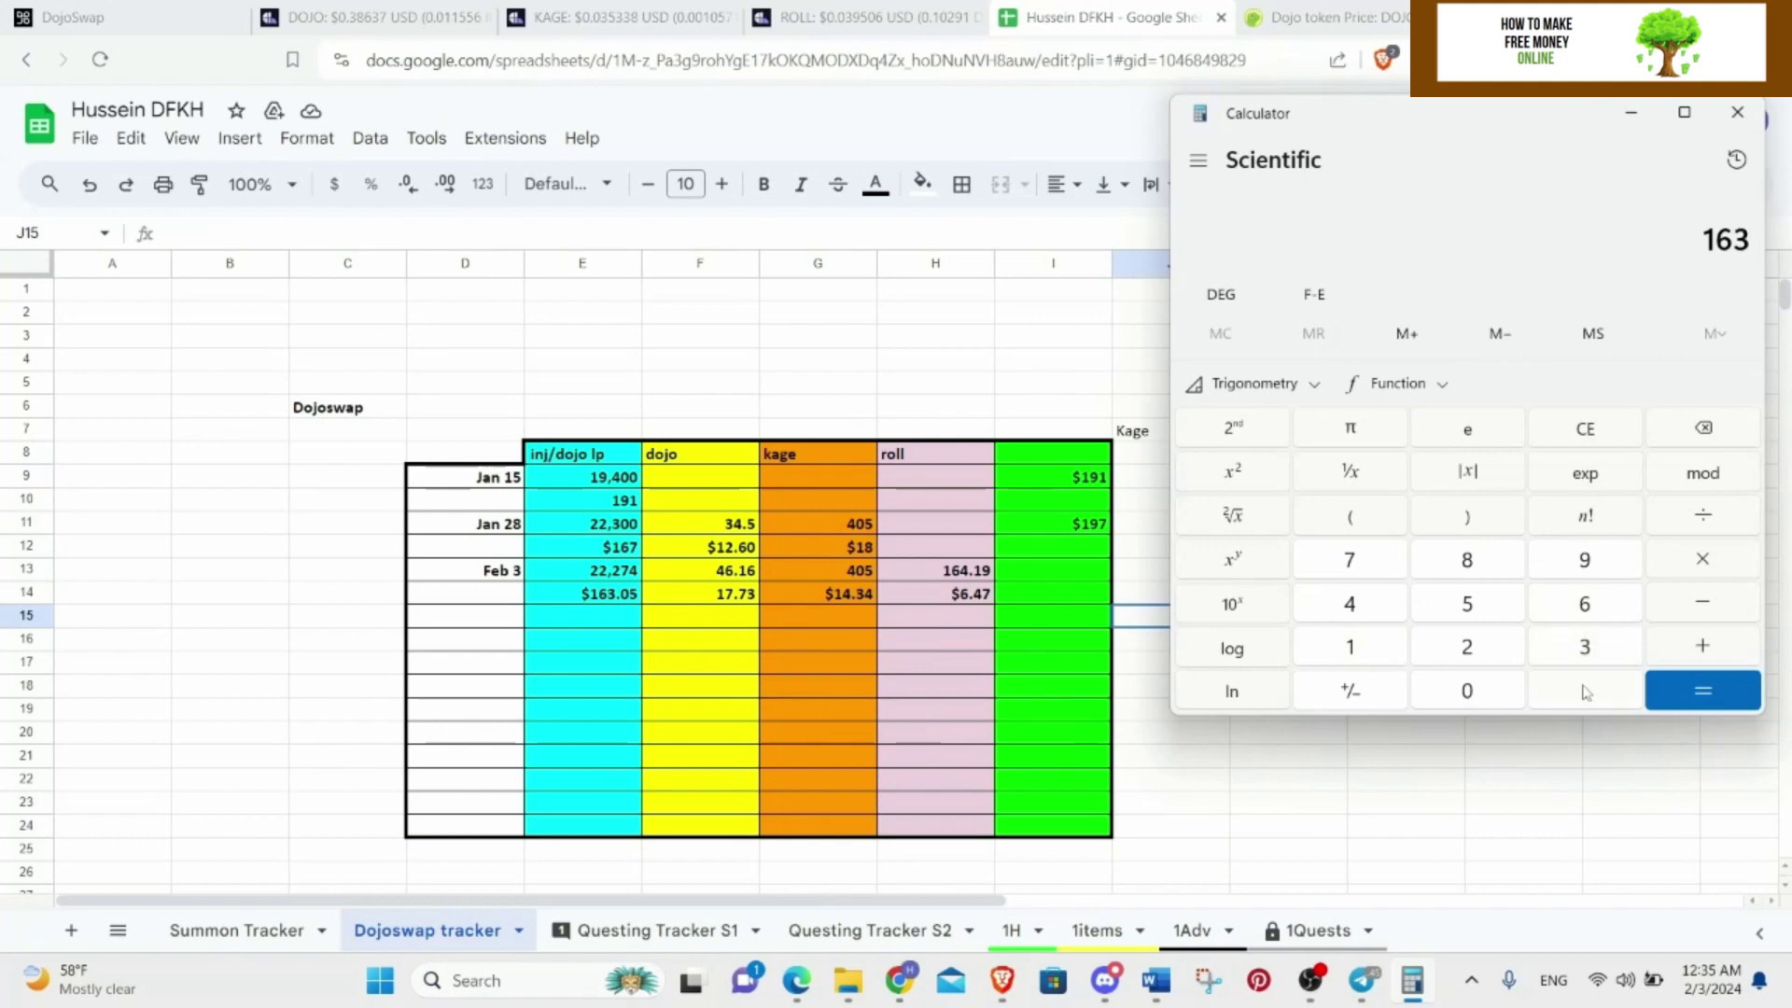
pyautogui.click(1584, 691)
pyautogui.click(1498, 694)
pyautogui.click(1475, 613)
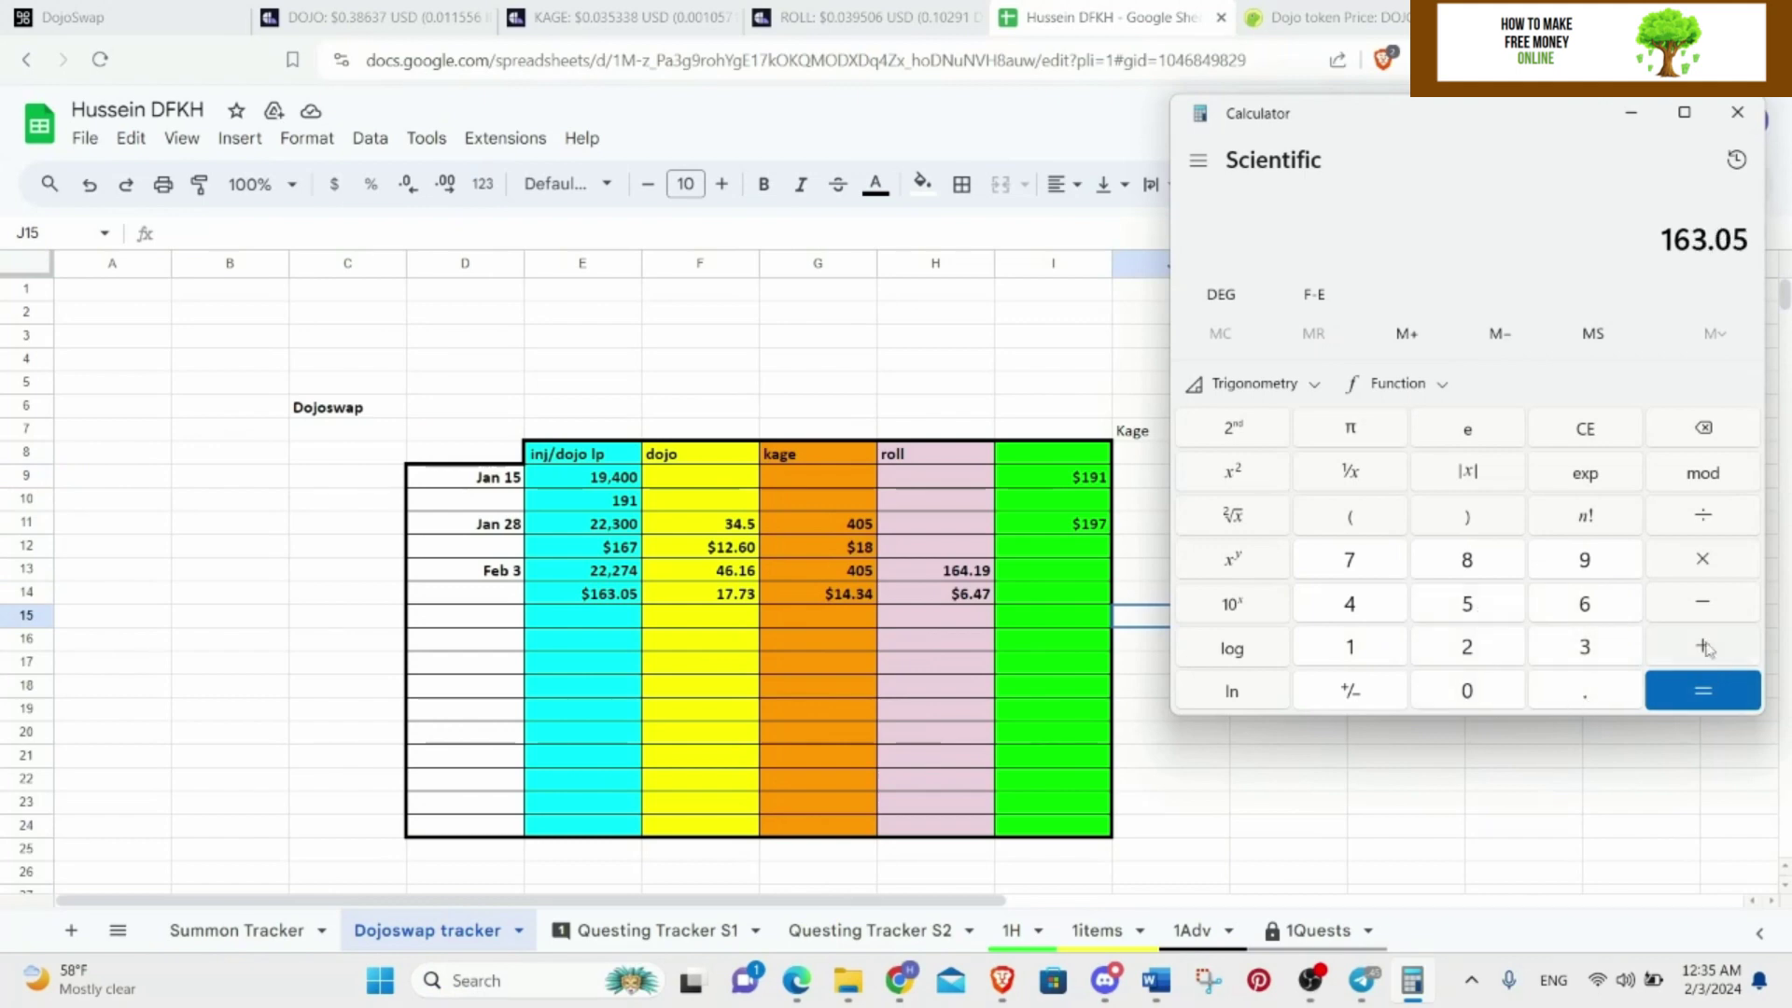
# Add the Feb 3 dojo, kage and roll values 17.73, 14.34 and 6.47 to the calculation.
pyautogui.click(1704, 648)
pyautogui.click(1395, 651)
pyautogui.click(1378, 580)
pyautogui.click(1549, 699)
pyautogui.click(1365, 555)
pyautogui.click(1614, 644)
pyautogui.click(1701, 661)
pyautogui.click(1365, 656)
pyautogui.click(1364, 618)
pyautogui.click(1593, 694)
pyautogui.click(1588, 656)
pyautogui.click(1372, 604)
pyautogui.click(1702, 645)
pyautogui.click(1583, 604)
pyautogui.click(1586, 693)
pyautogui.click(1367, 604)
pyautogui.click(1348, 560)
pyautogui.press('+')
# Add the second Kage value 14.34 from column J and compute the total.
pyautogui.moveTo(1494, 117); pyautogui.dragTo(667, 223)
pyautogui.click(555, 746)
pyautogui.click(552, 720)
pyautogui.click(757, 786)
pyautogui.click(757, 752)
pyautogui.click(552, 717)
pyautogui.click(847, 808)
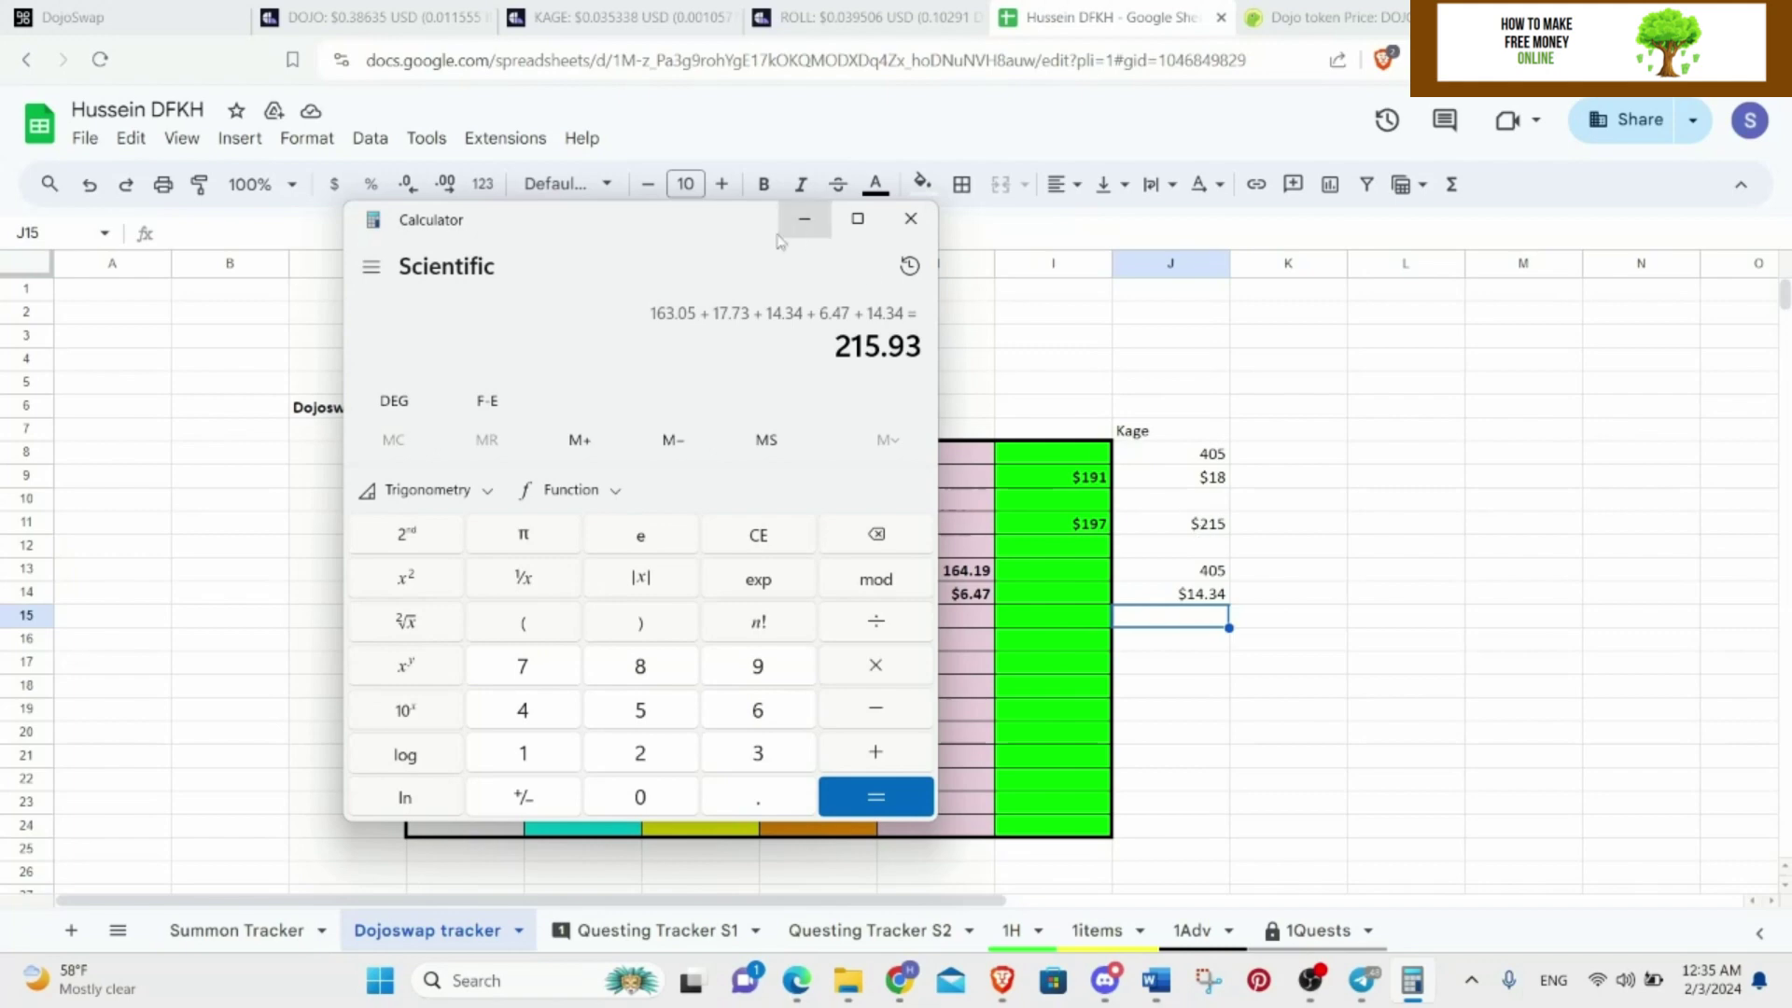
# Copy the total 215.93 from Calculator into the green column's Feb 3 cell, I14, of the spreadsheet.
pyautogui.moveTo(765, 219); pyautogui.dragTo(526, 183)
pyautogui.hotkey('ctrl', 'c')
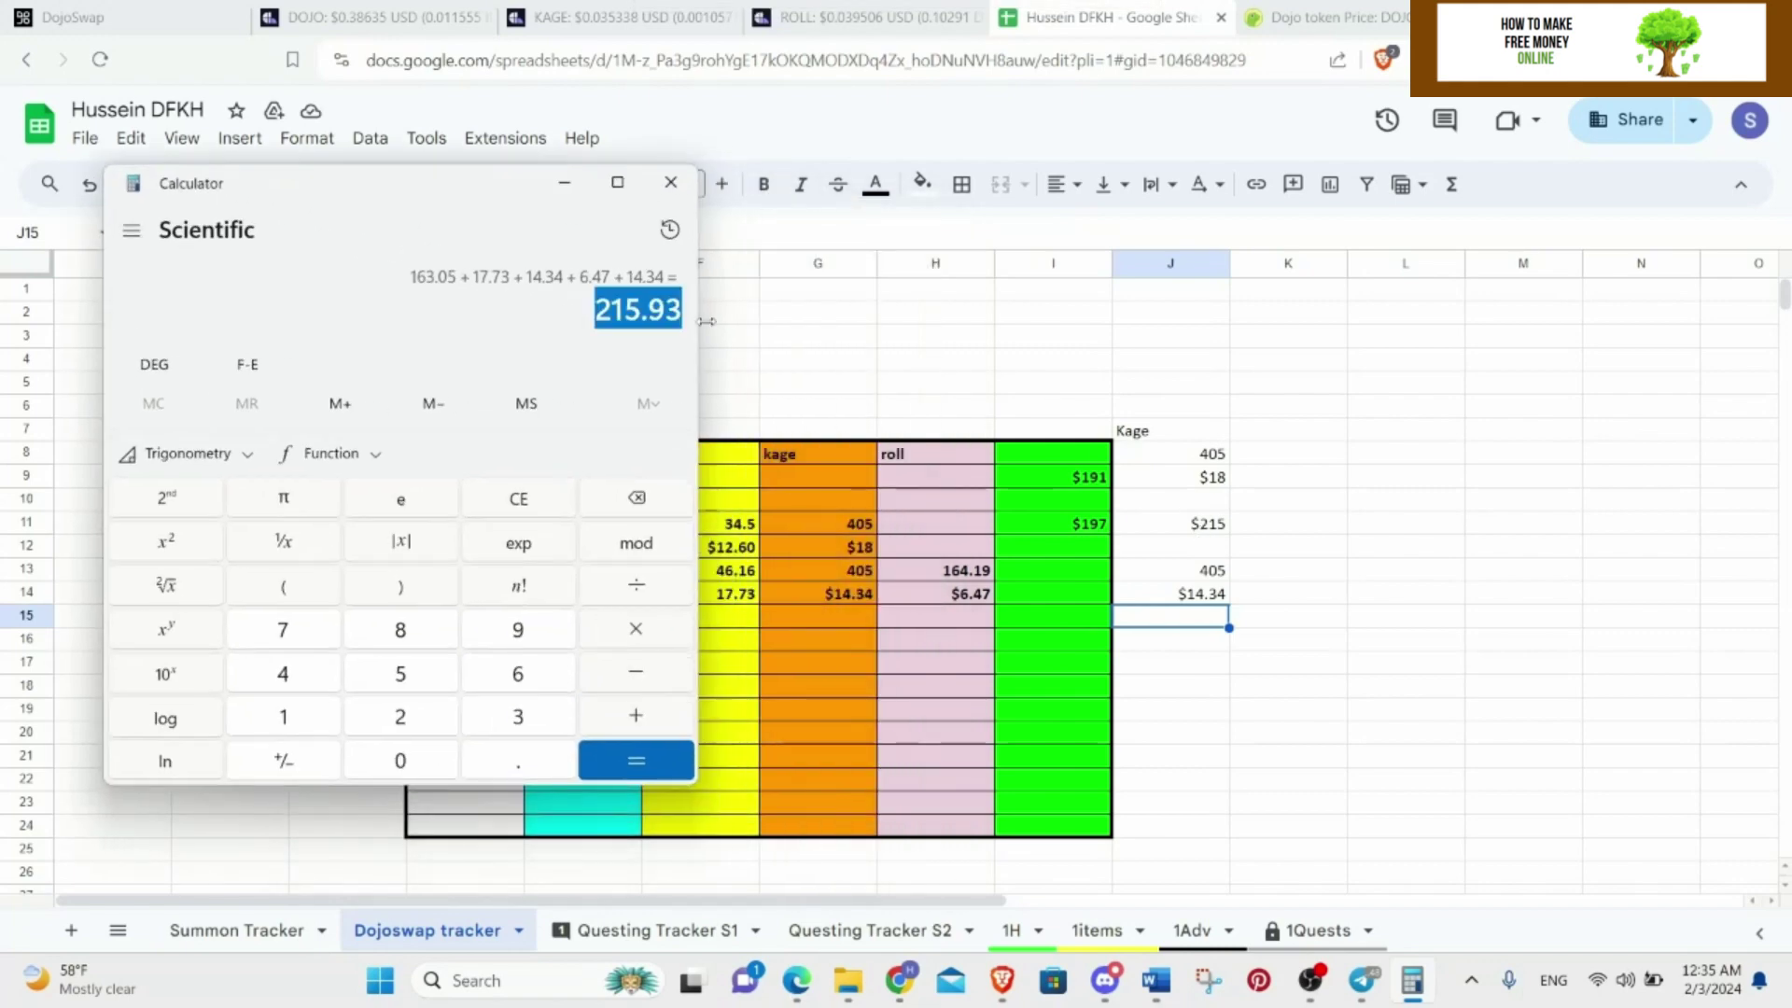
pyautogui.click(563, 182)
pyautogui.click(1077, 600)
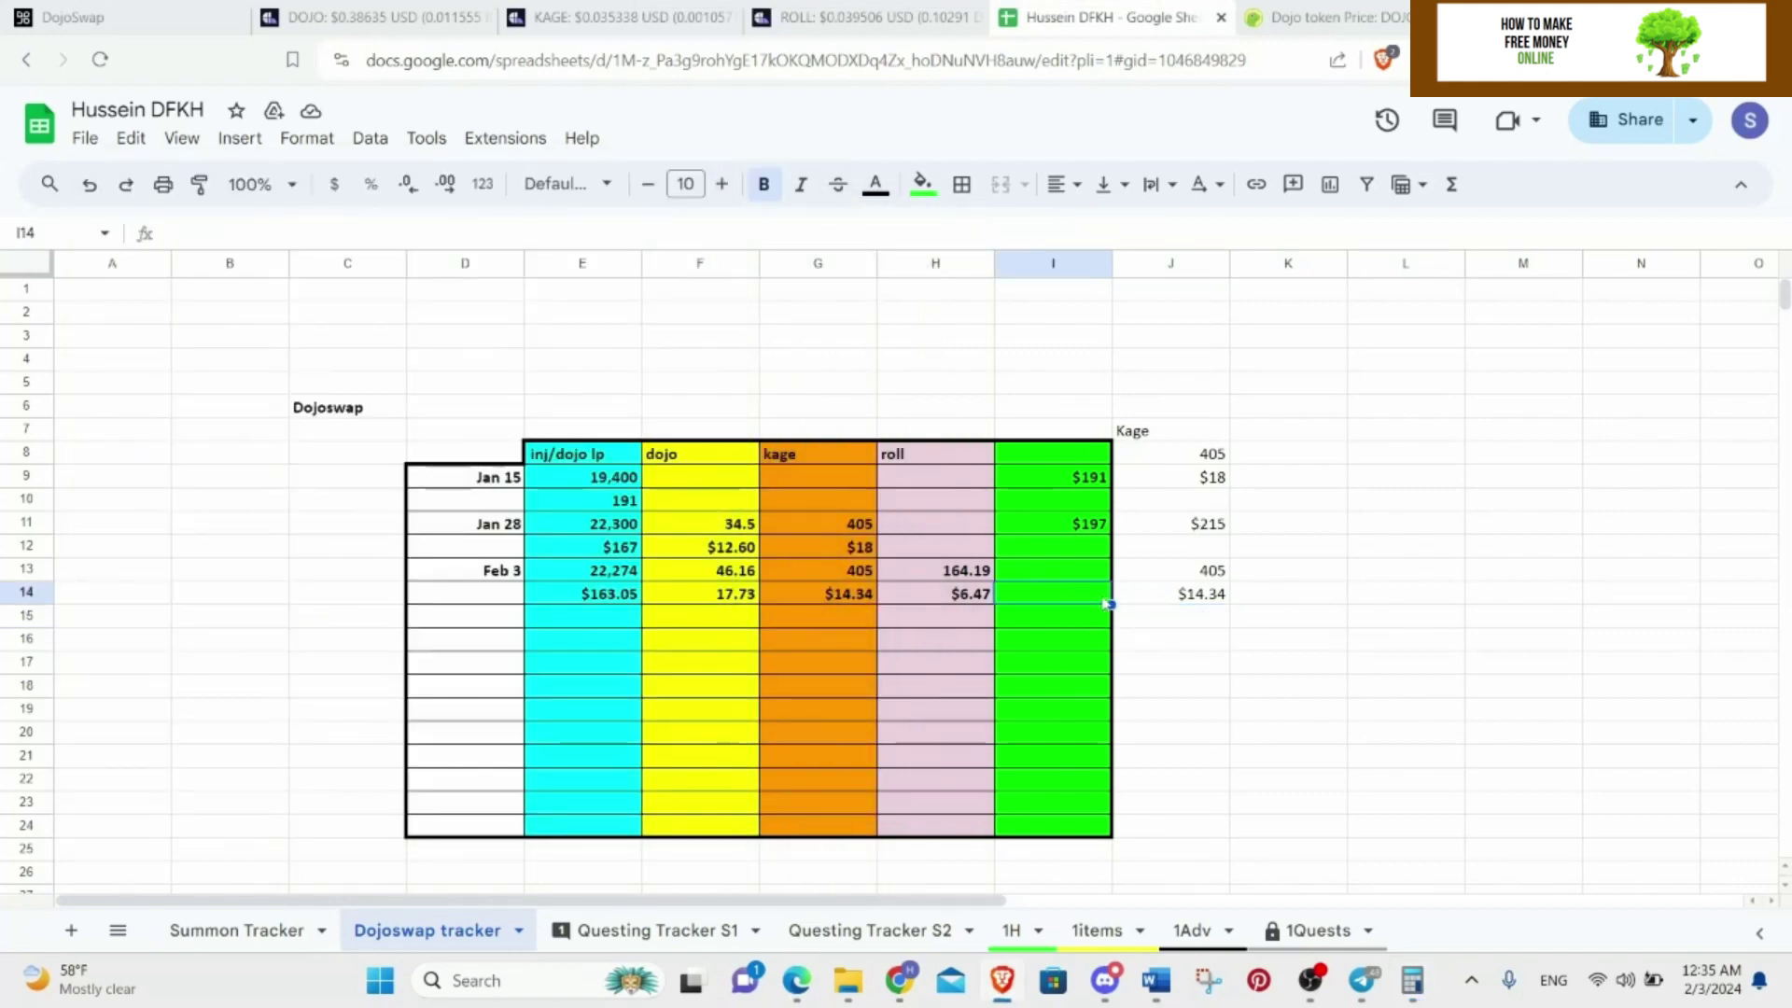
pyautogui.hotkey('ctrl', 'v')
pyautogui.click(1405, 545)
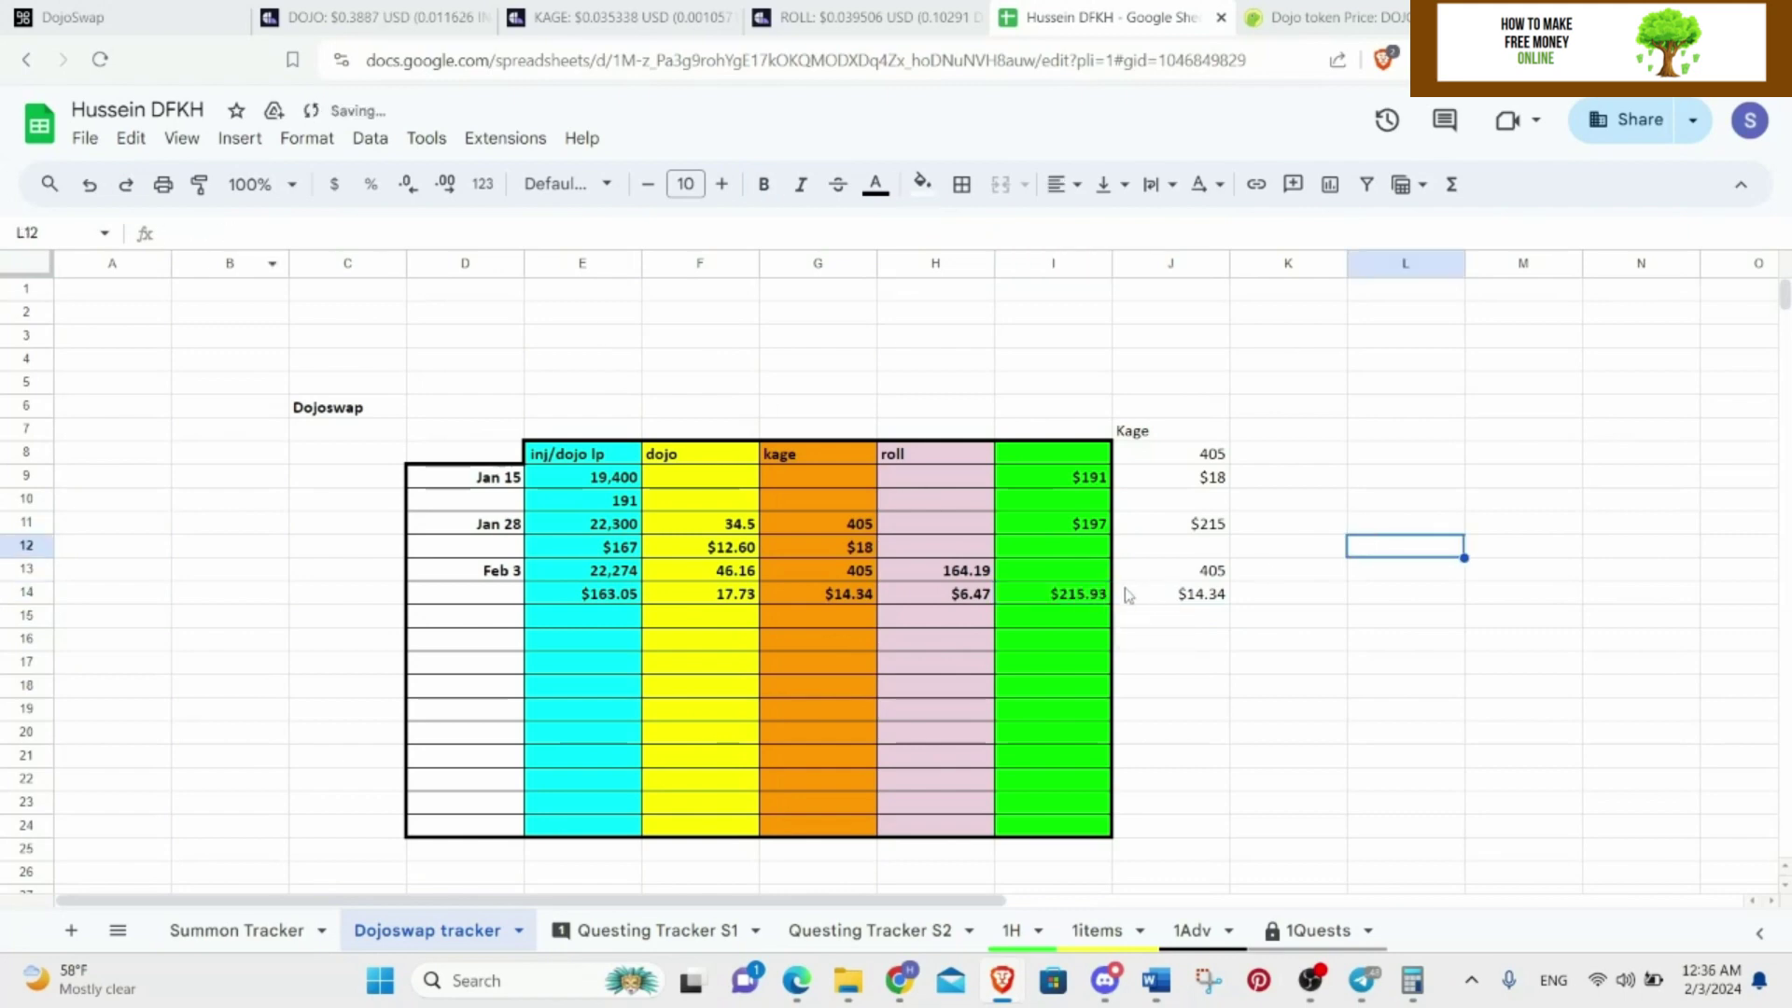
# Move the $215 from J11 into the green column's Jan 28 cell, I11, replacing its content.
pyautogui.click(1185, 532)
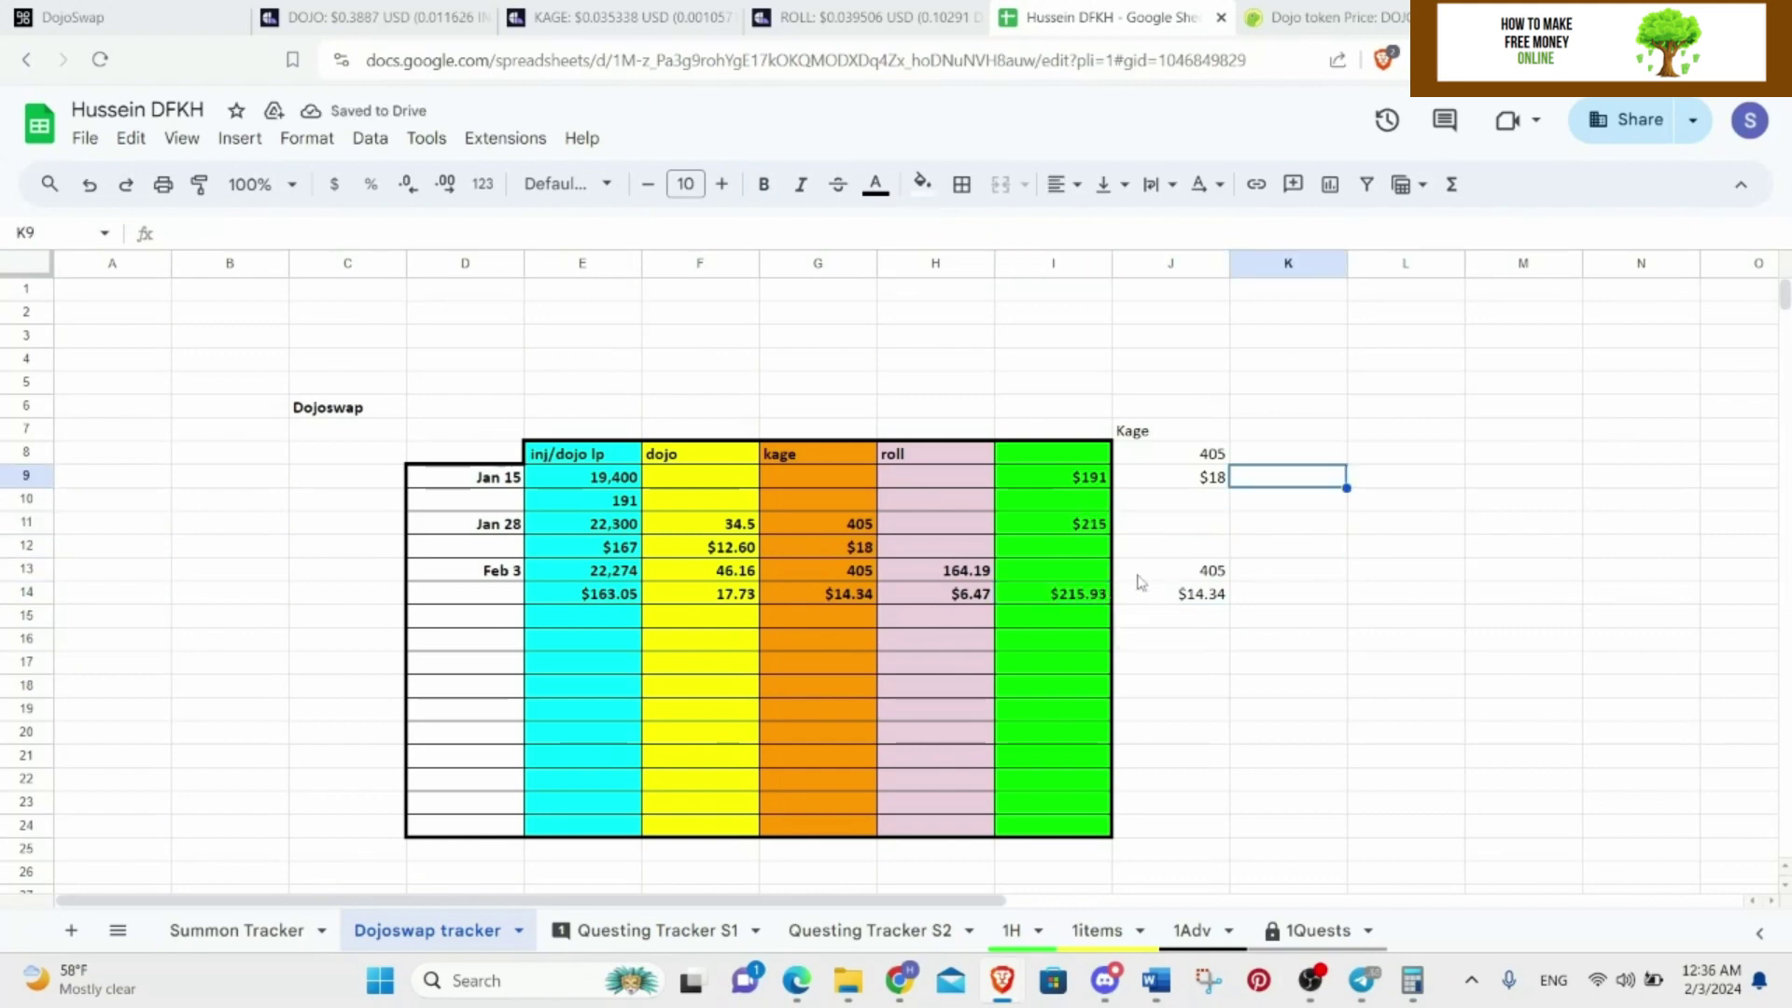
pyautogui.click(611, 574)
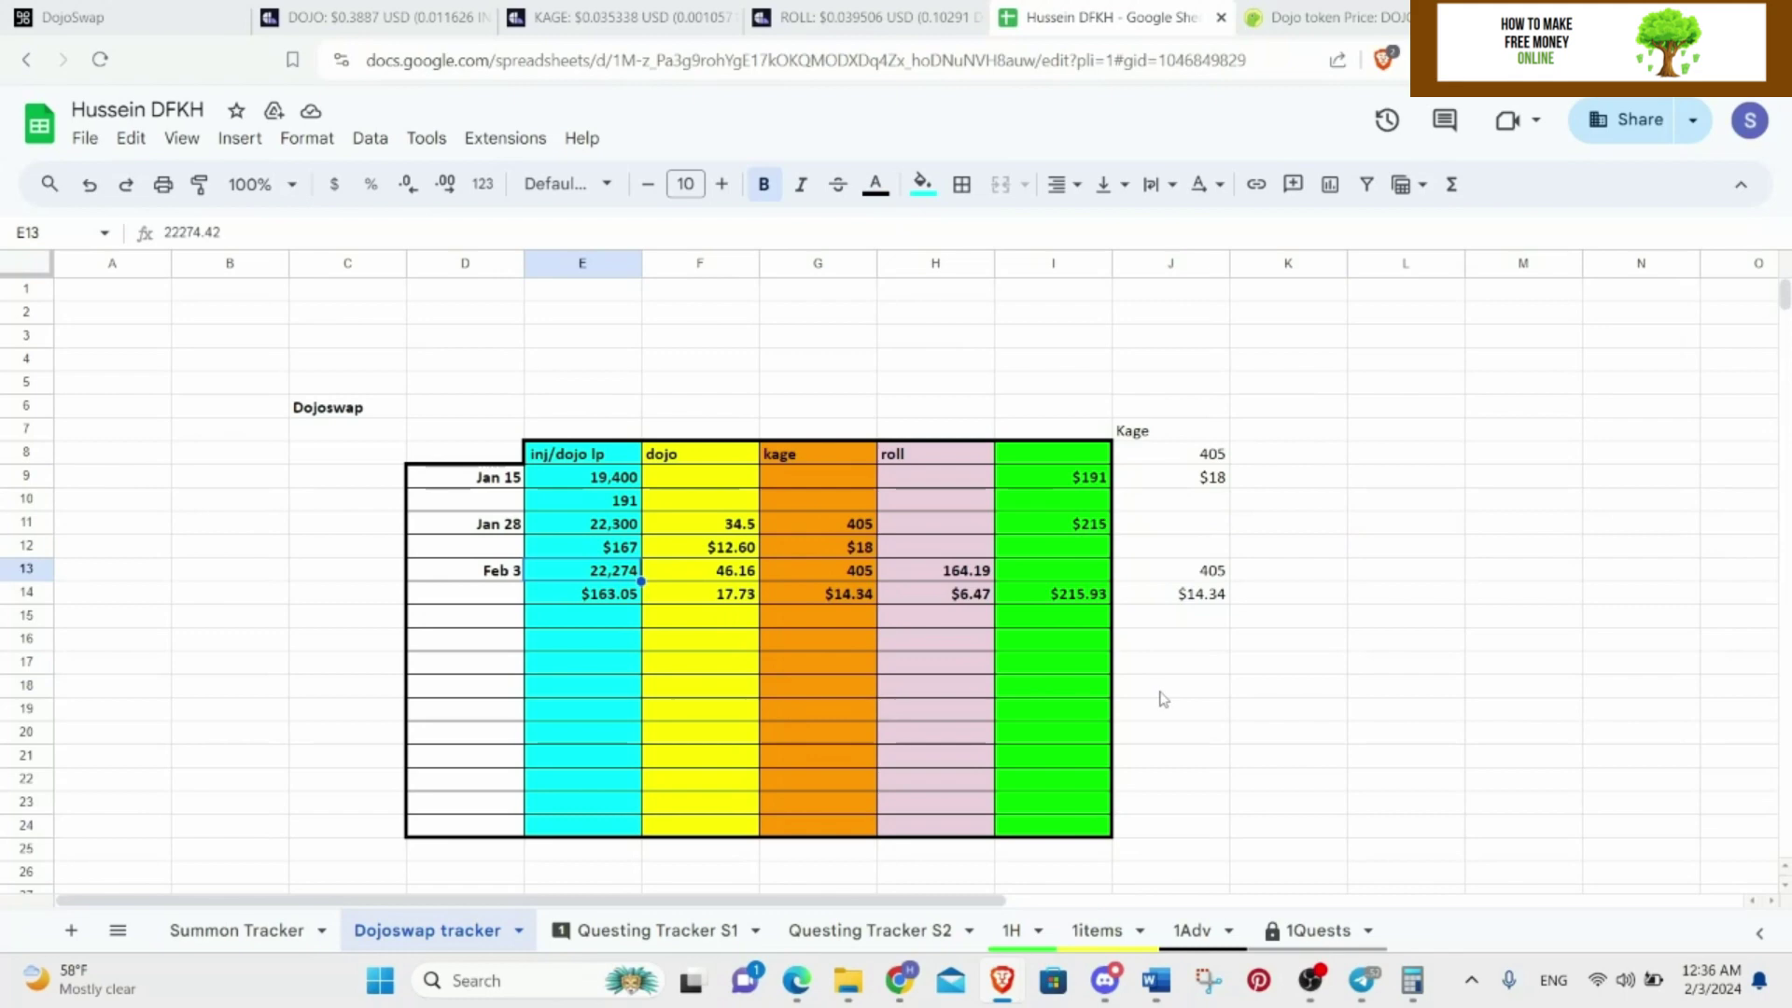
pyautogui.click(734, 620)
# Switch to Telegram and read the DojoSwap Channel posts on farm boosts, emission reduction, airdrops and the hINJ/dINJ farm.
pyautogui.click(1361, 979)
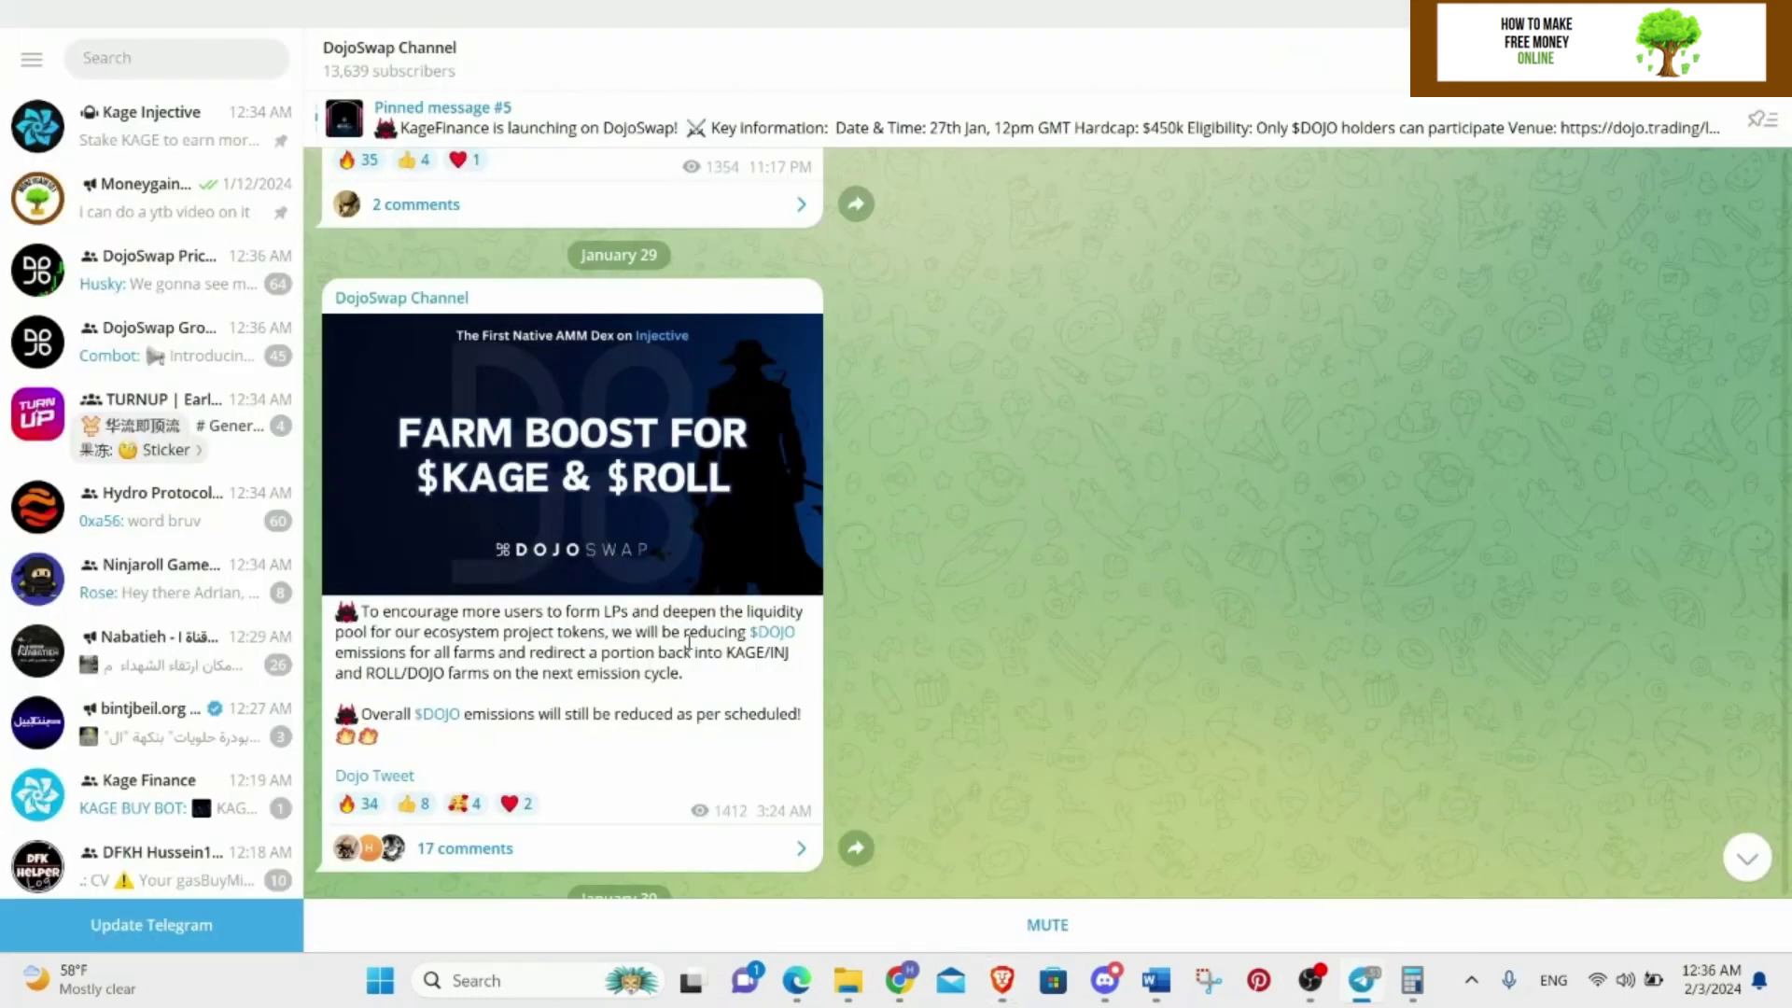
pyautogui.scroll(-1, 693, 640)
pyautogui.scroll(-3, 689, 417)
pyautogui.scroll(-5, 688, 417)
pyautogui.scroll(2, 791, 371)
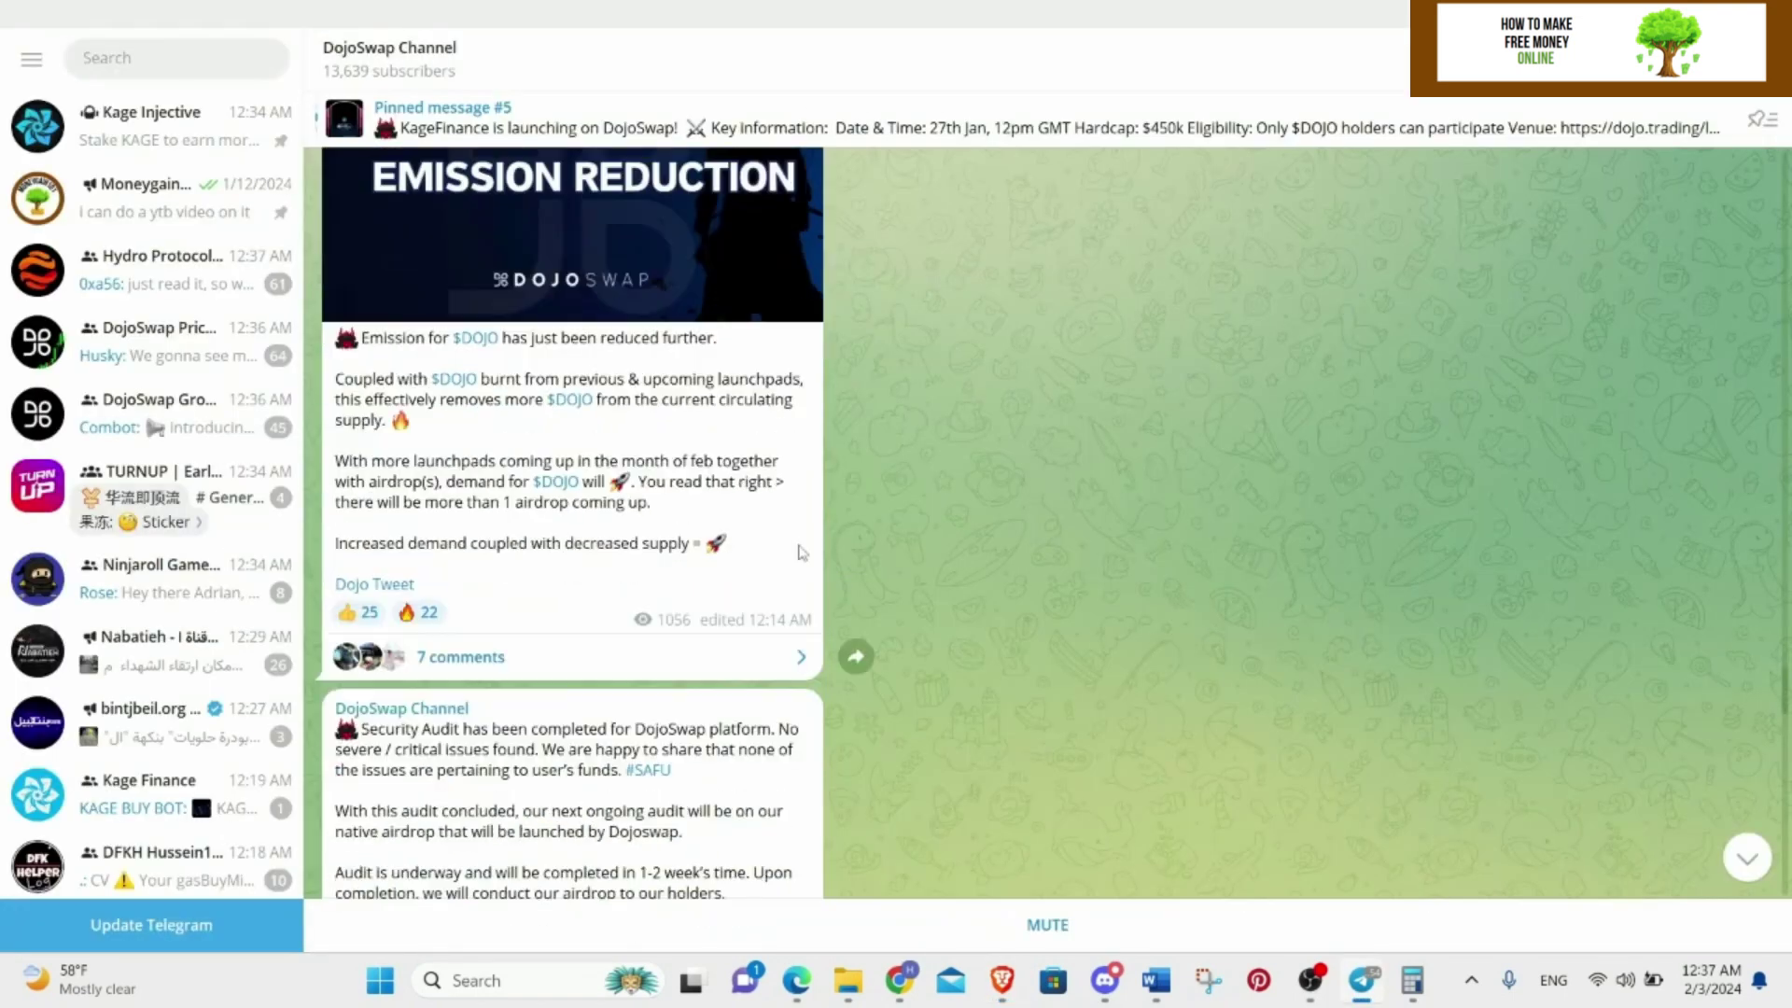
pyautogui.scroll(1, 796, 542)
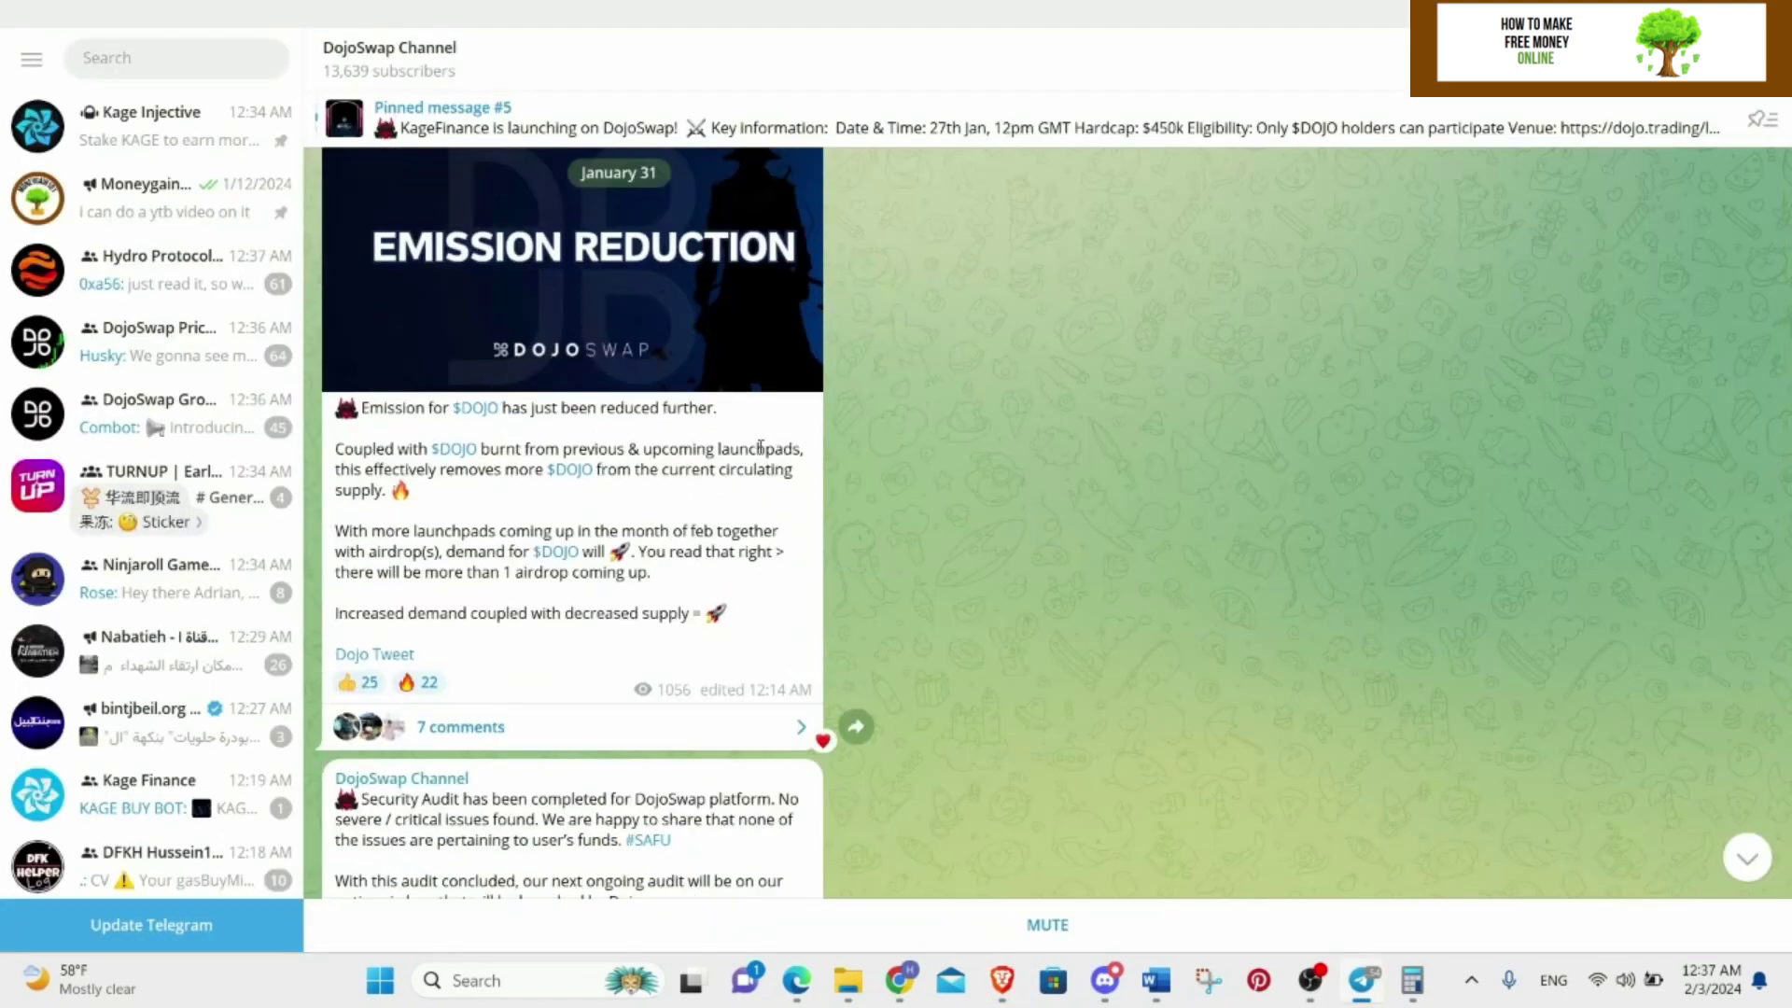
pyautogui.scroll(-10, 983, 529)
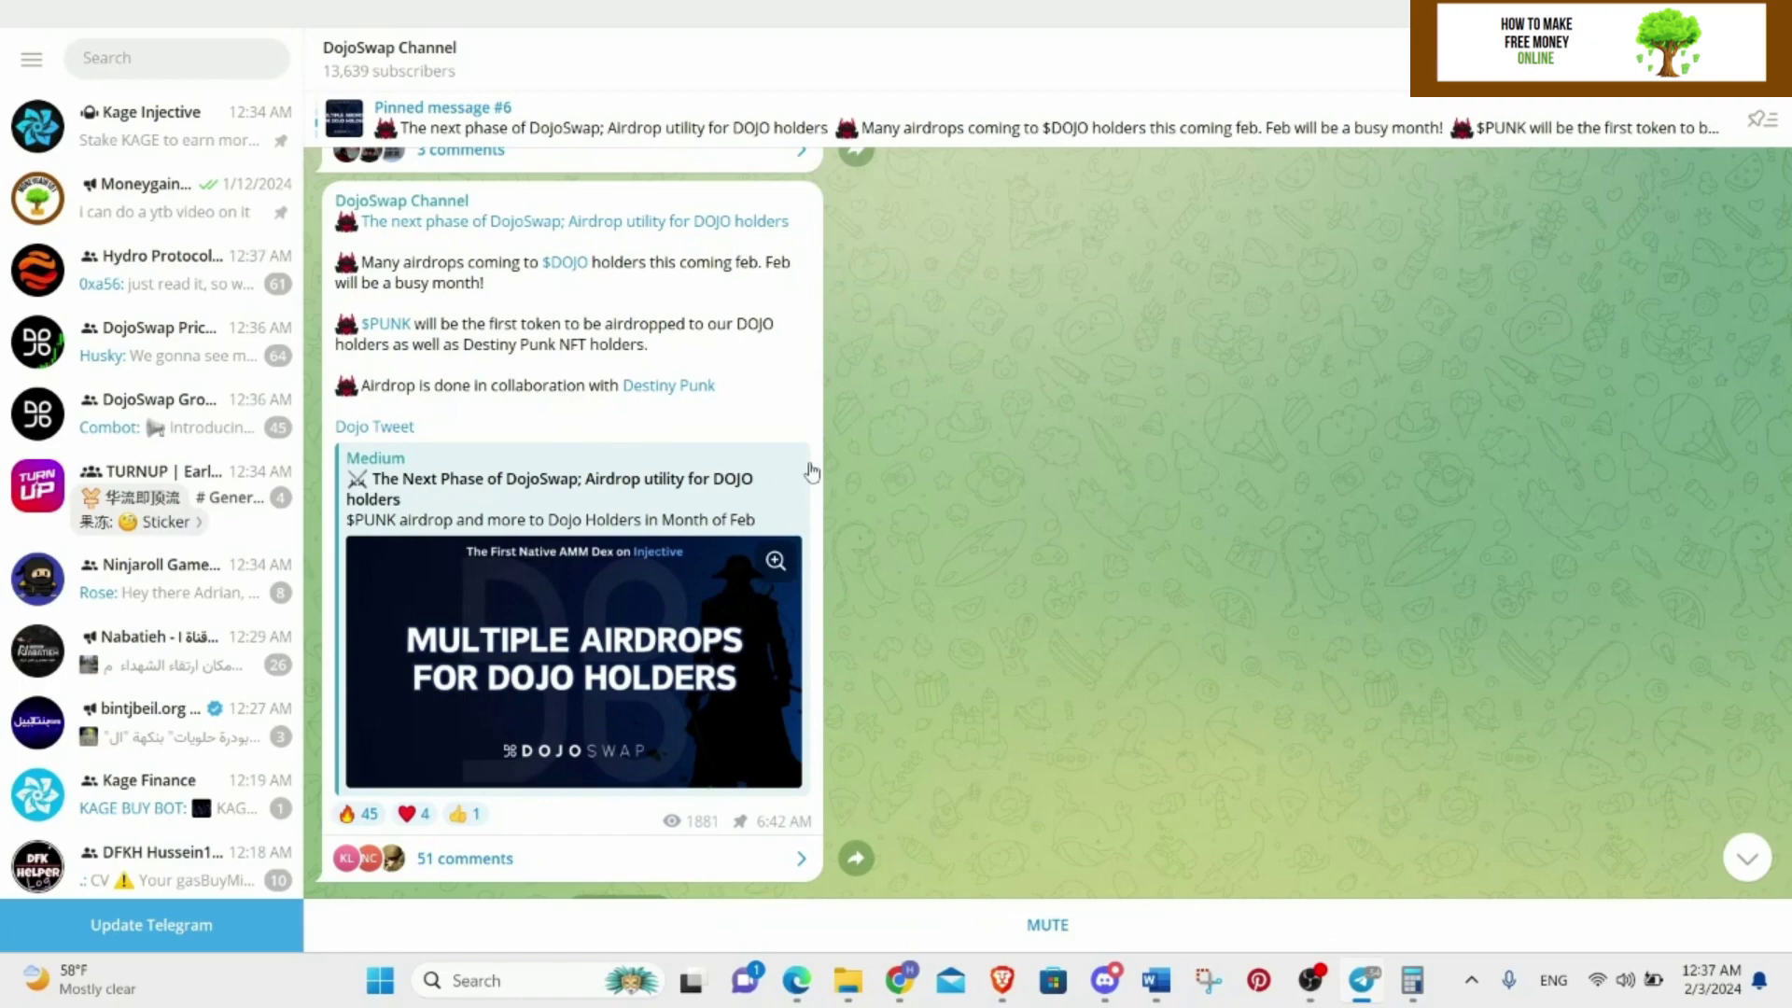
pyautogui.scroll(-5, 653, 406)
pyautogui.scroll(-2, 651, 407)
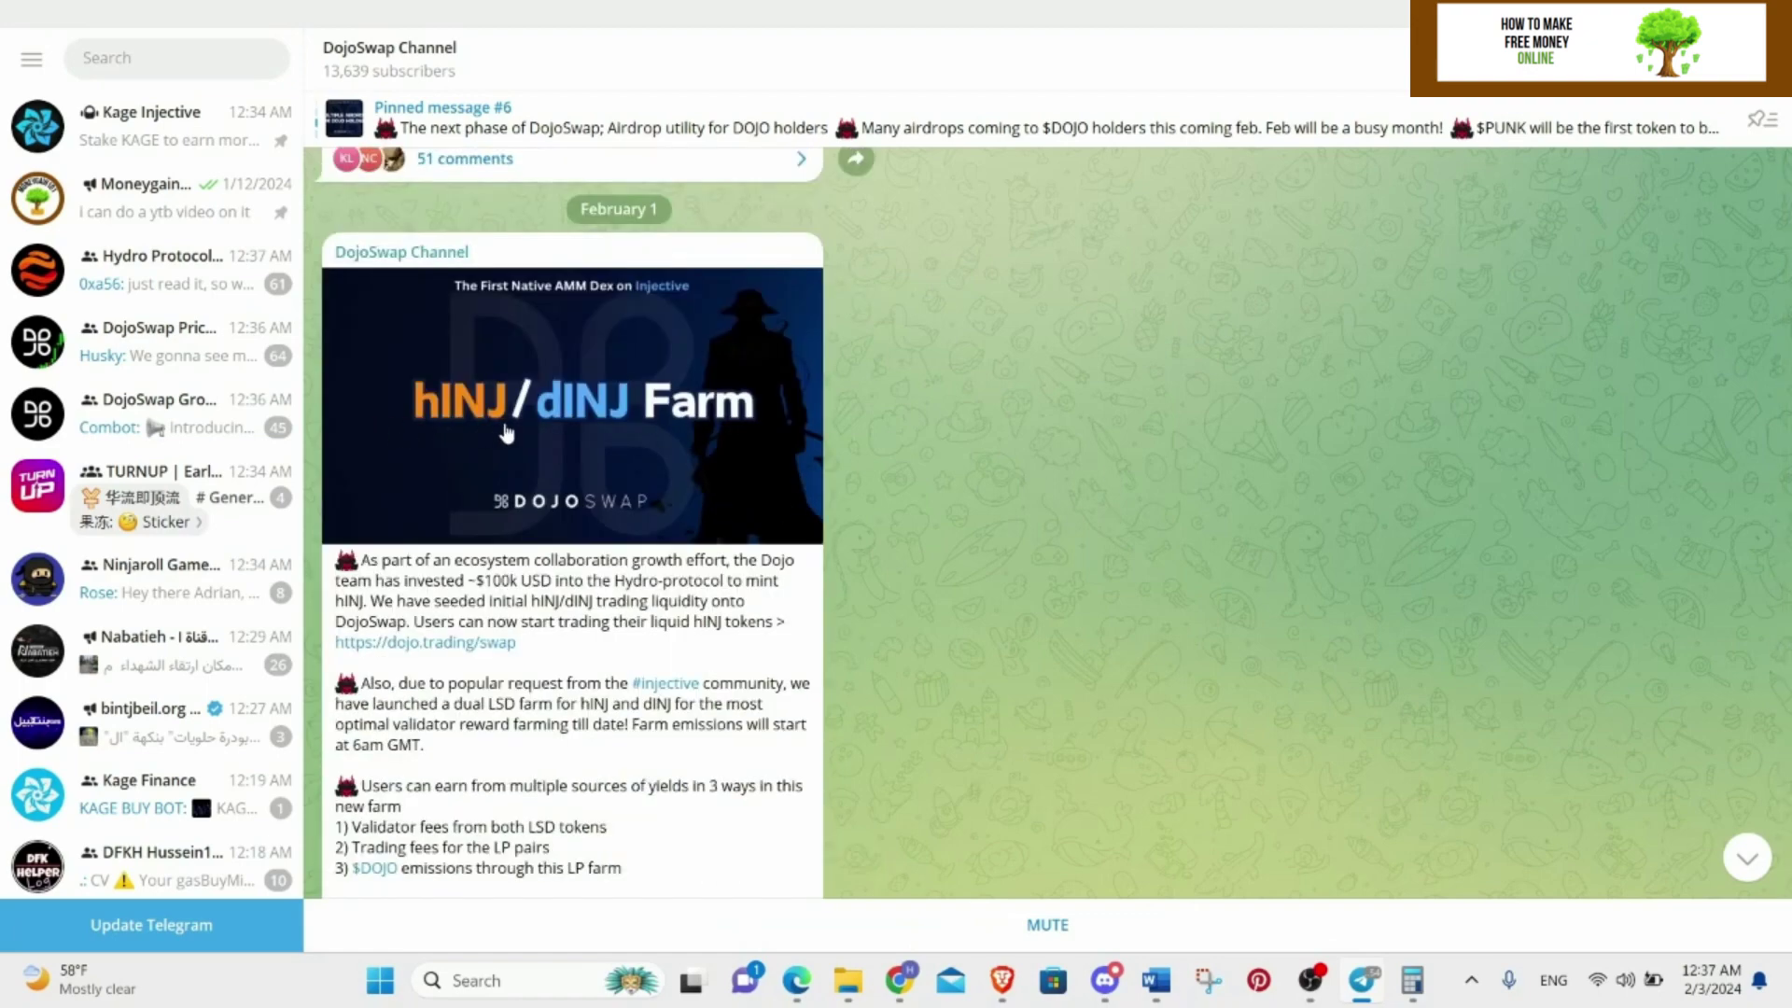
pyautogui.scroll(-6, 619, 434)
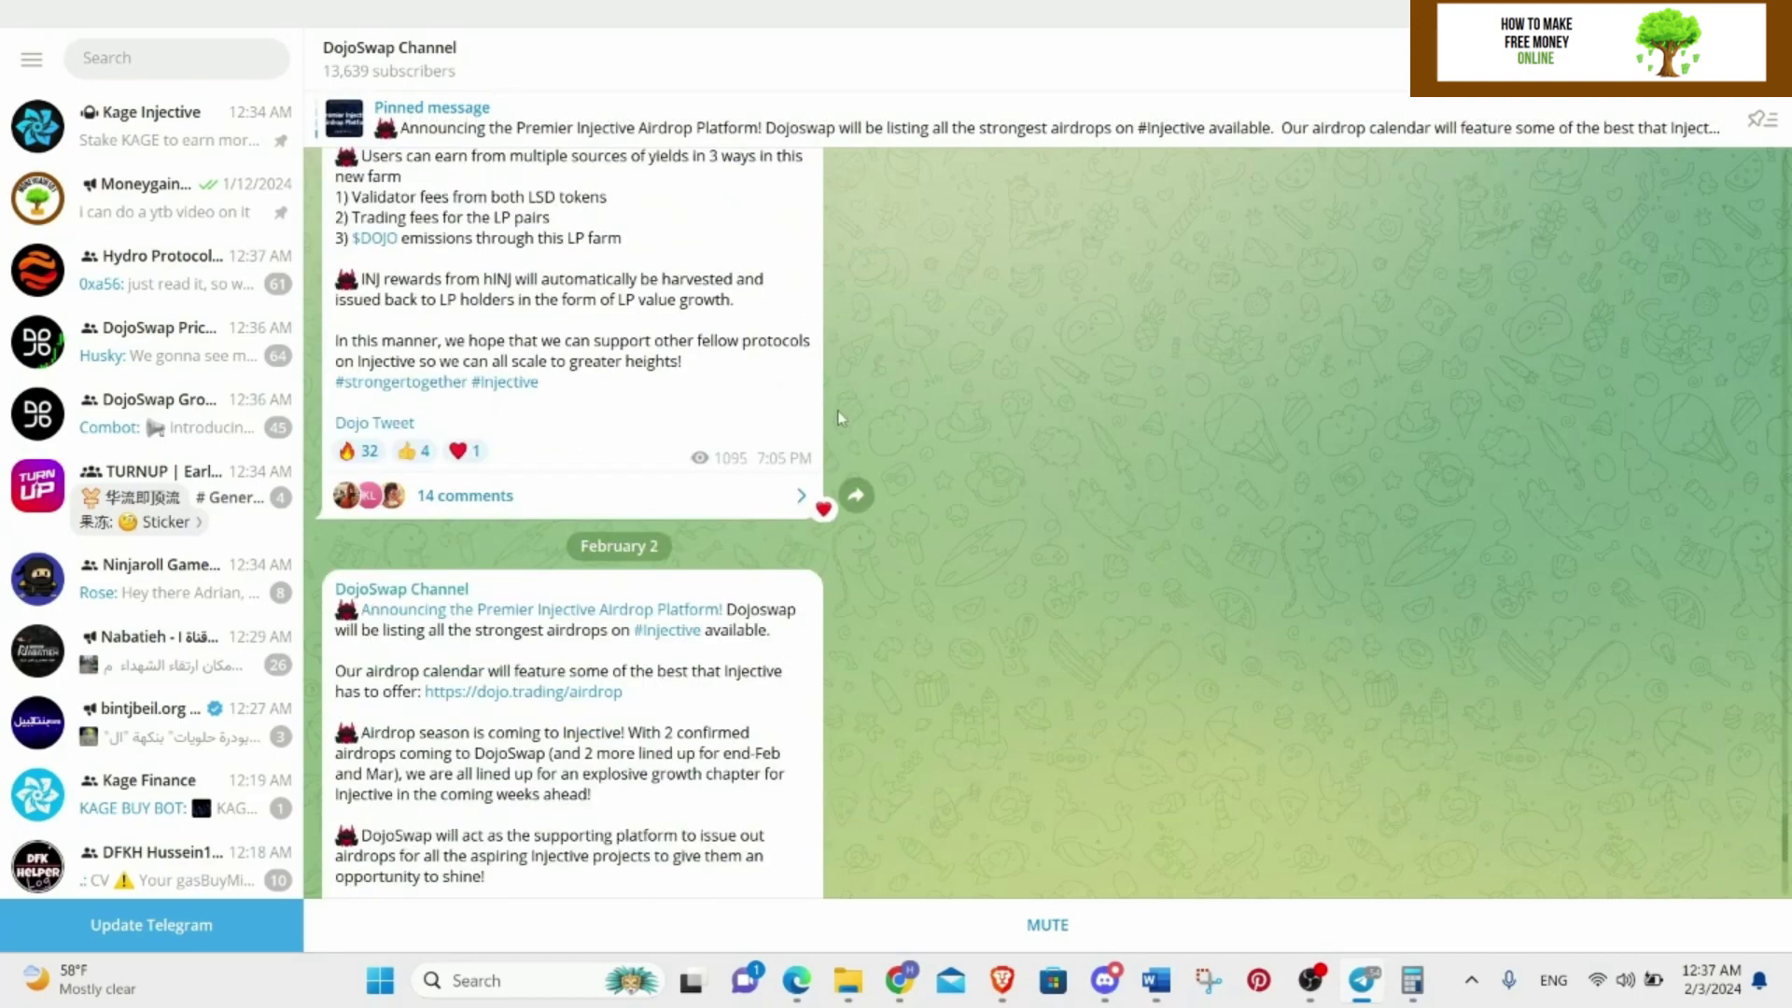
pyautogui.scroll(-5, 838, 417)
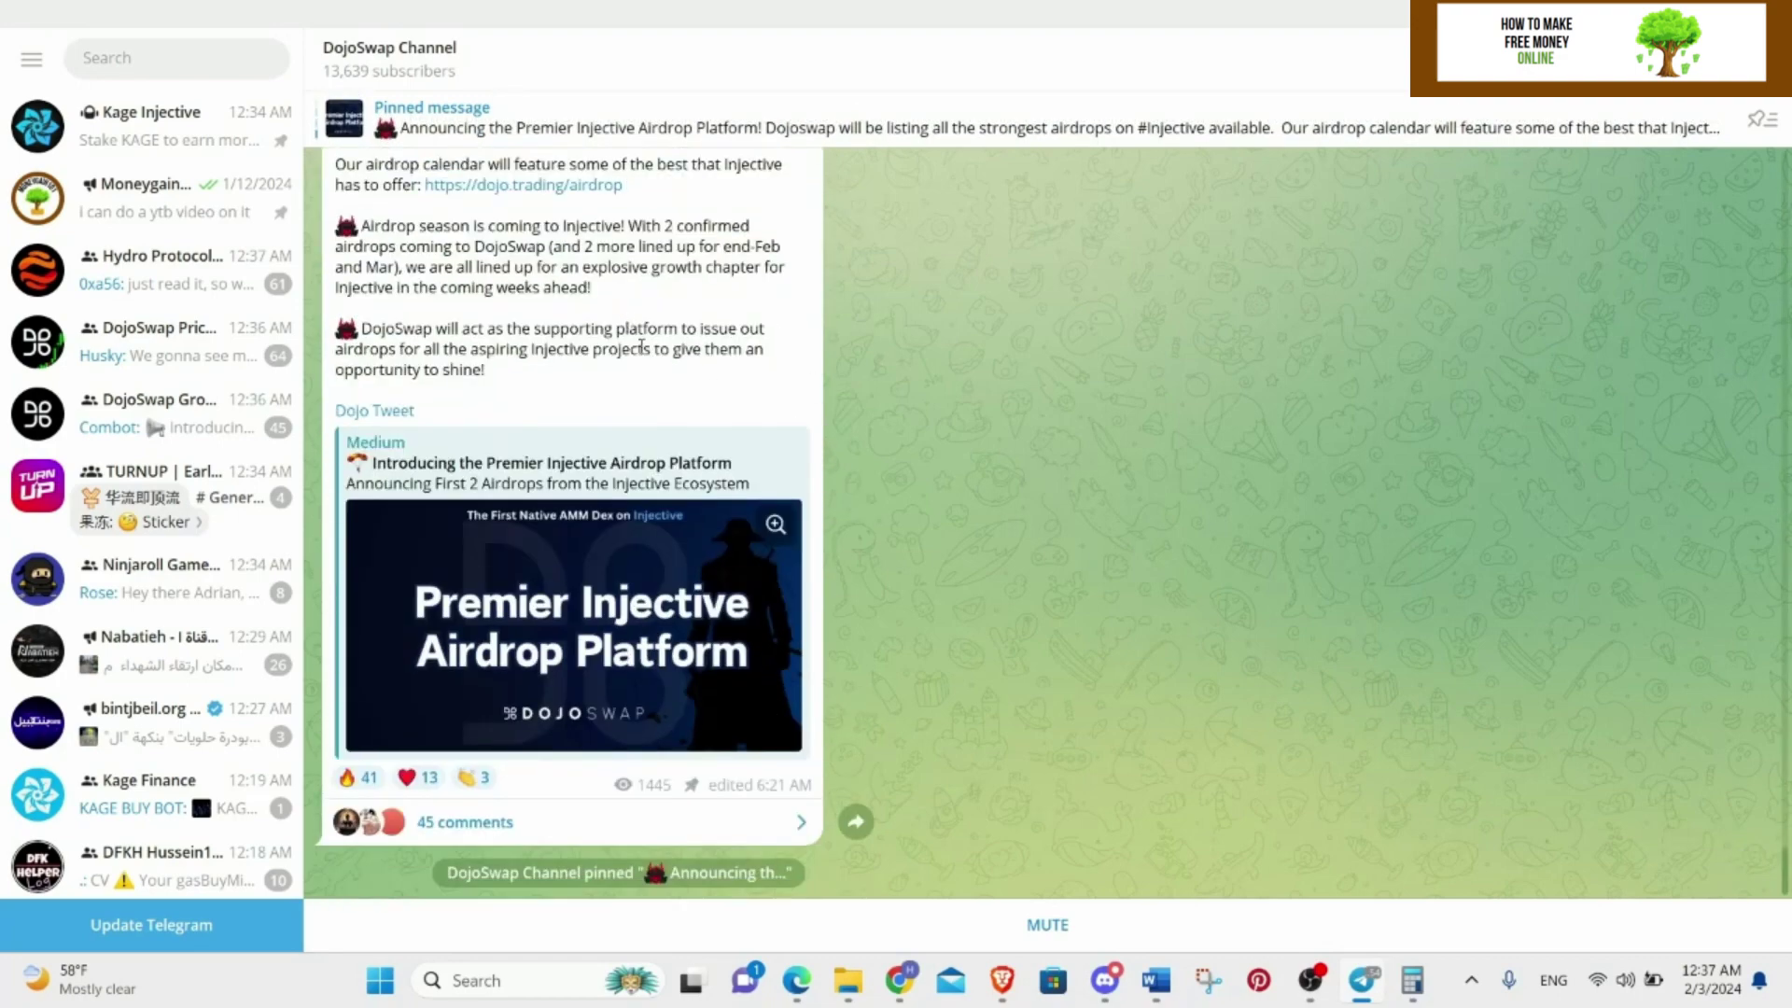
# Switch back to the browser, open DojoSwap's Airdrop page and examine the $PUNK airdrop's dates, networth and estimated allocation.
pyautogui.hotkey('alt', 'Tab')
pyautogui.scroll(5, 964, 416)
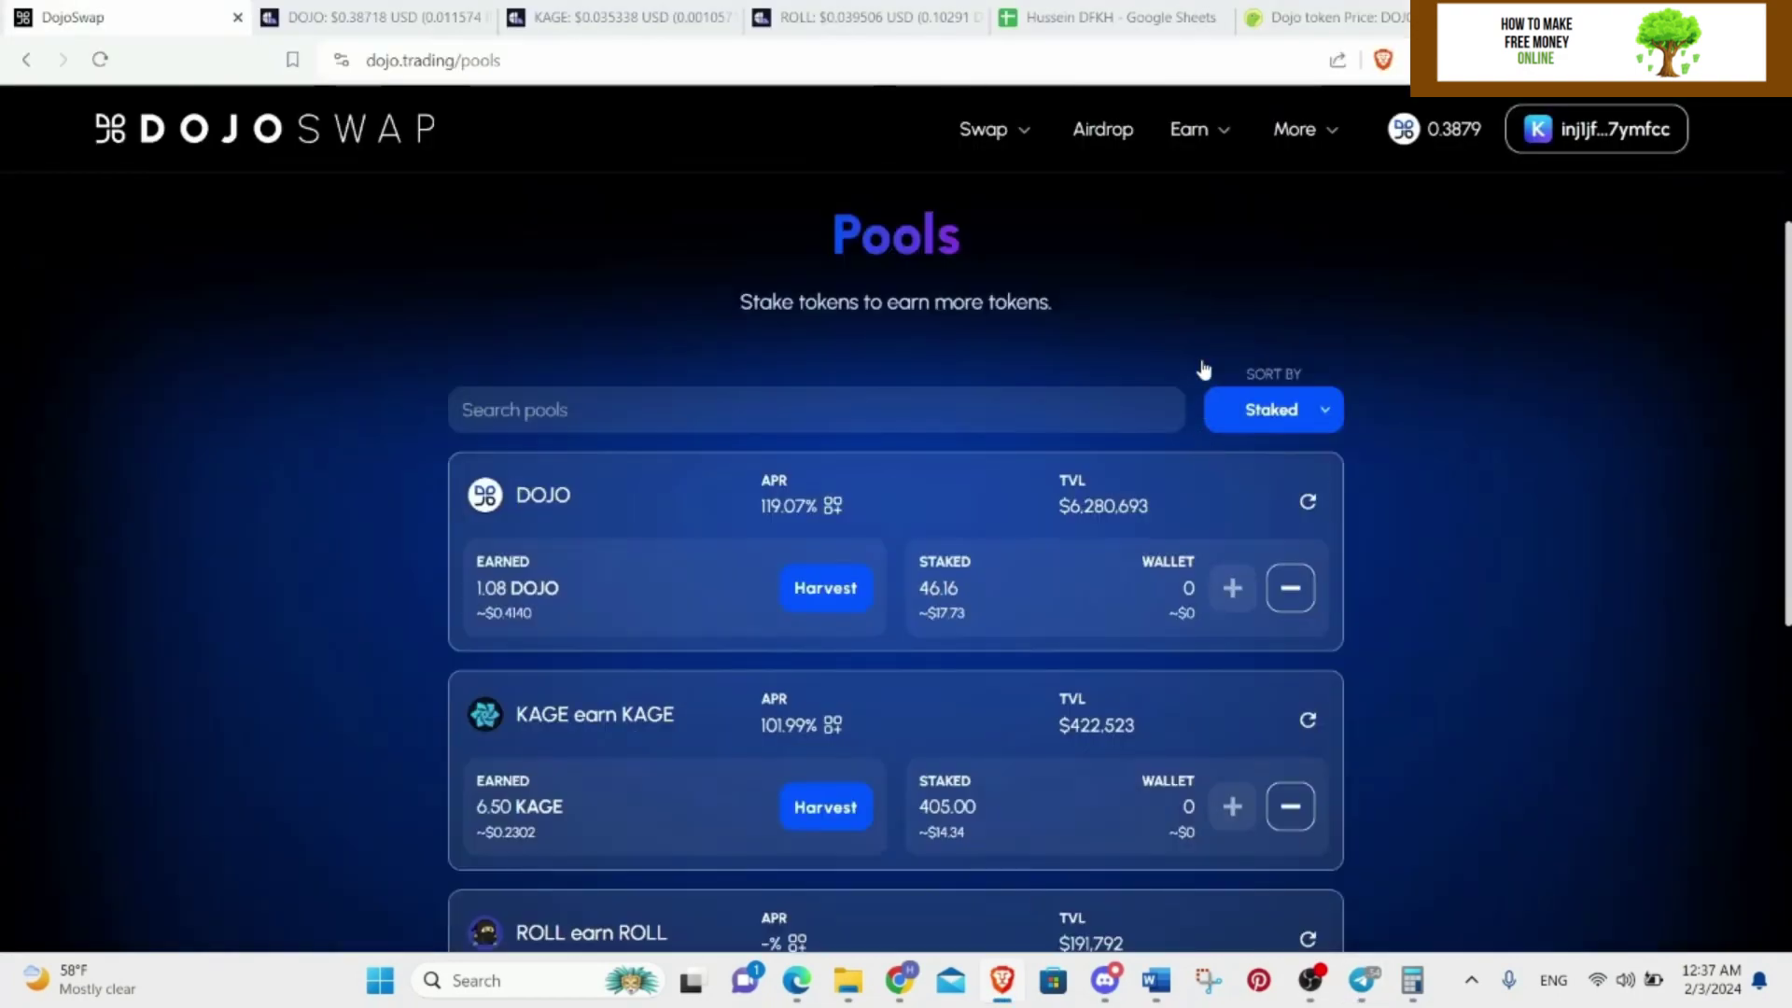
pyautogui.click(1098, 149)
pyautogui.scroll(-4, 1167, 428)
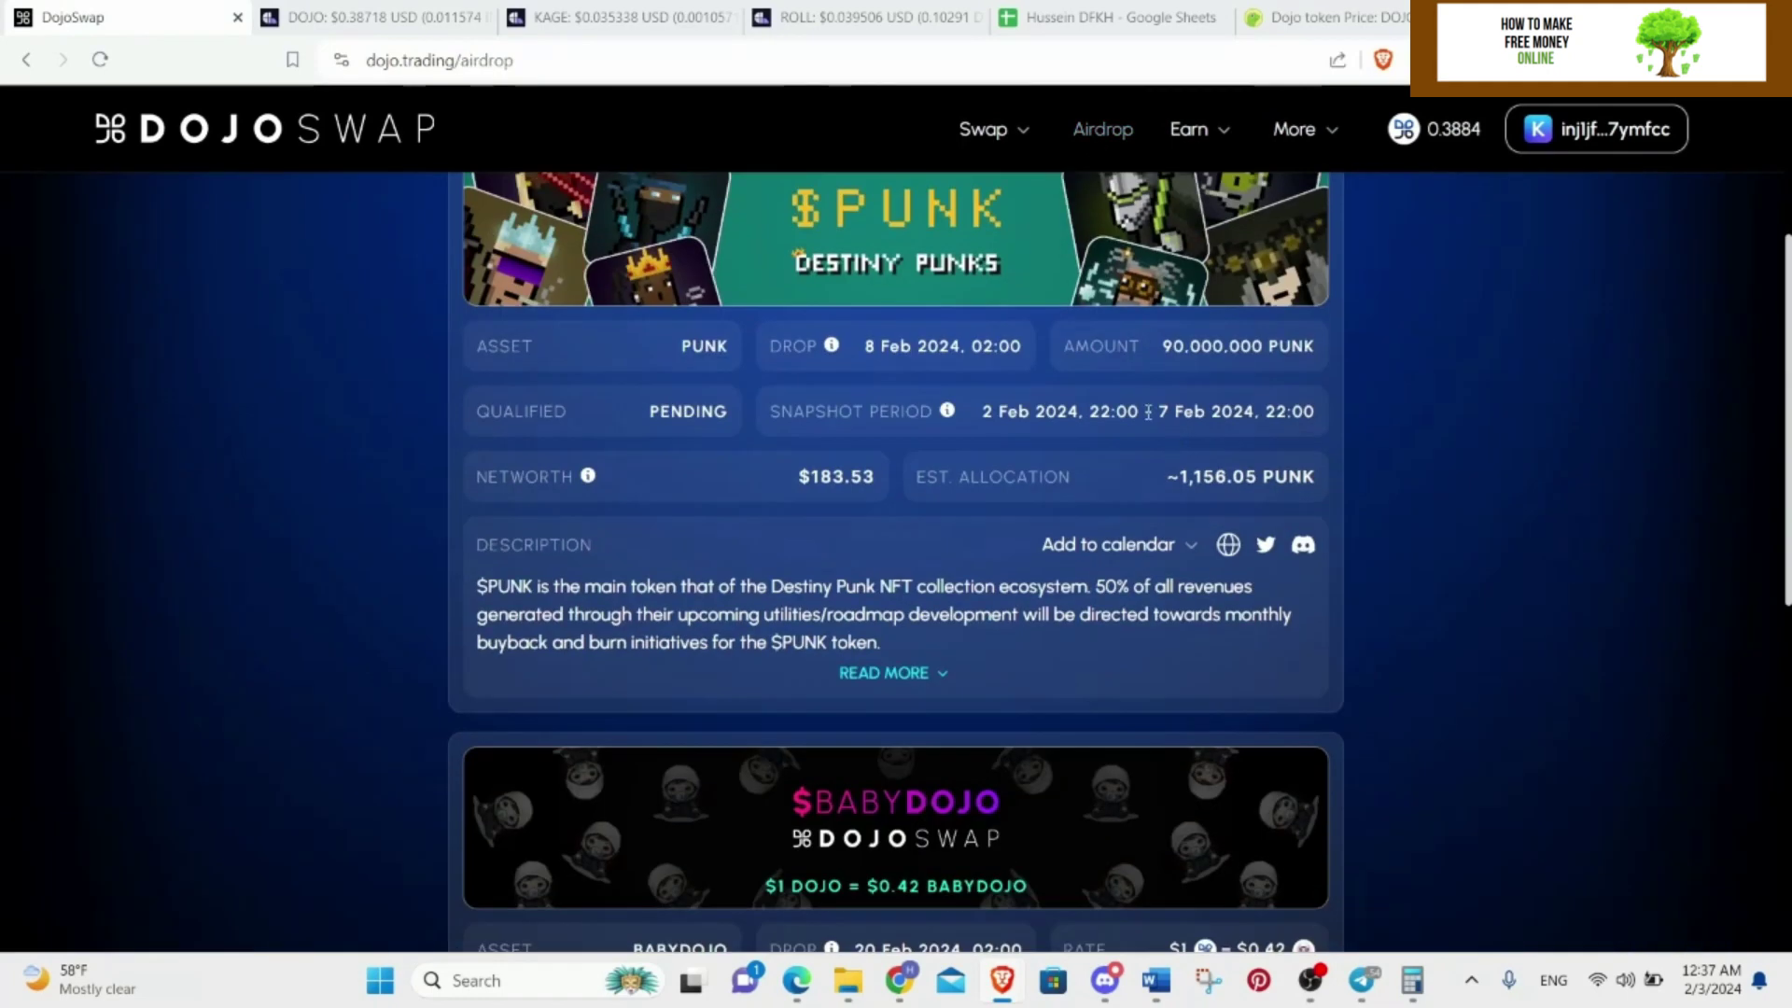
pyautogui.scroll(1, 1148, 412)
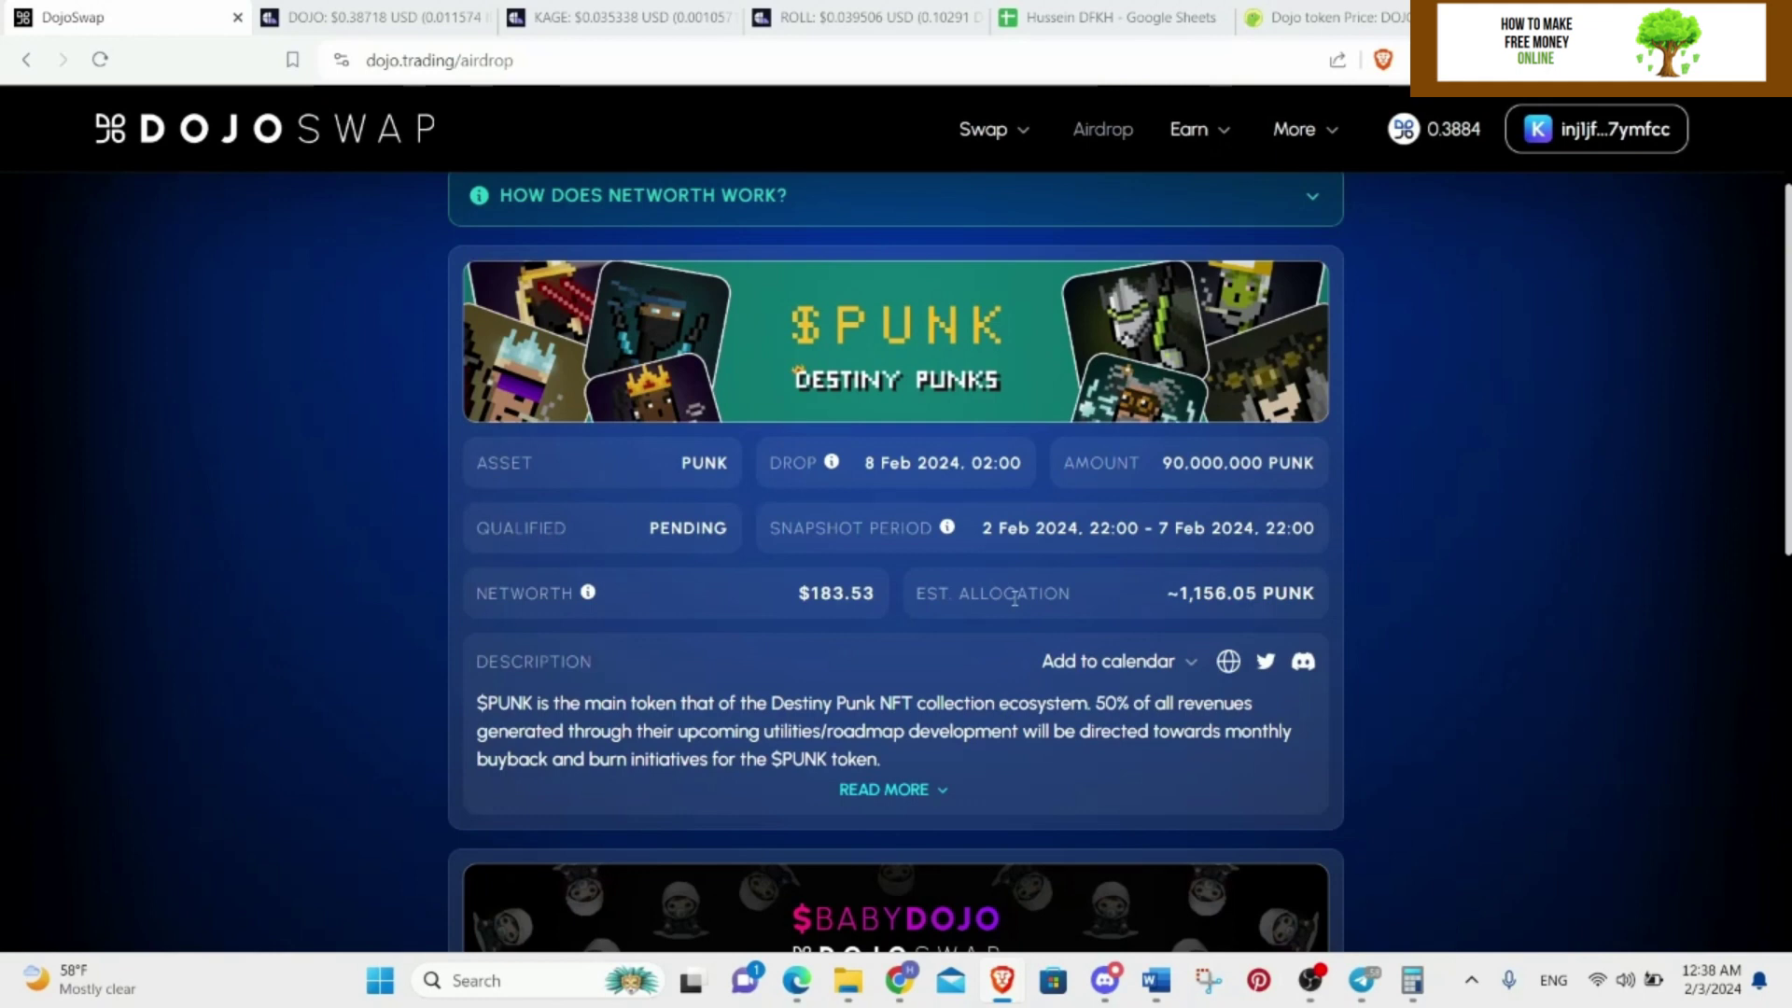
pyautogui.scroll(3, 1014, 597)
# Open DojoSwap's Farms page and check the staked DOJO-INJ LP entry.
pyautogui.click(1194, 128)
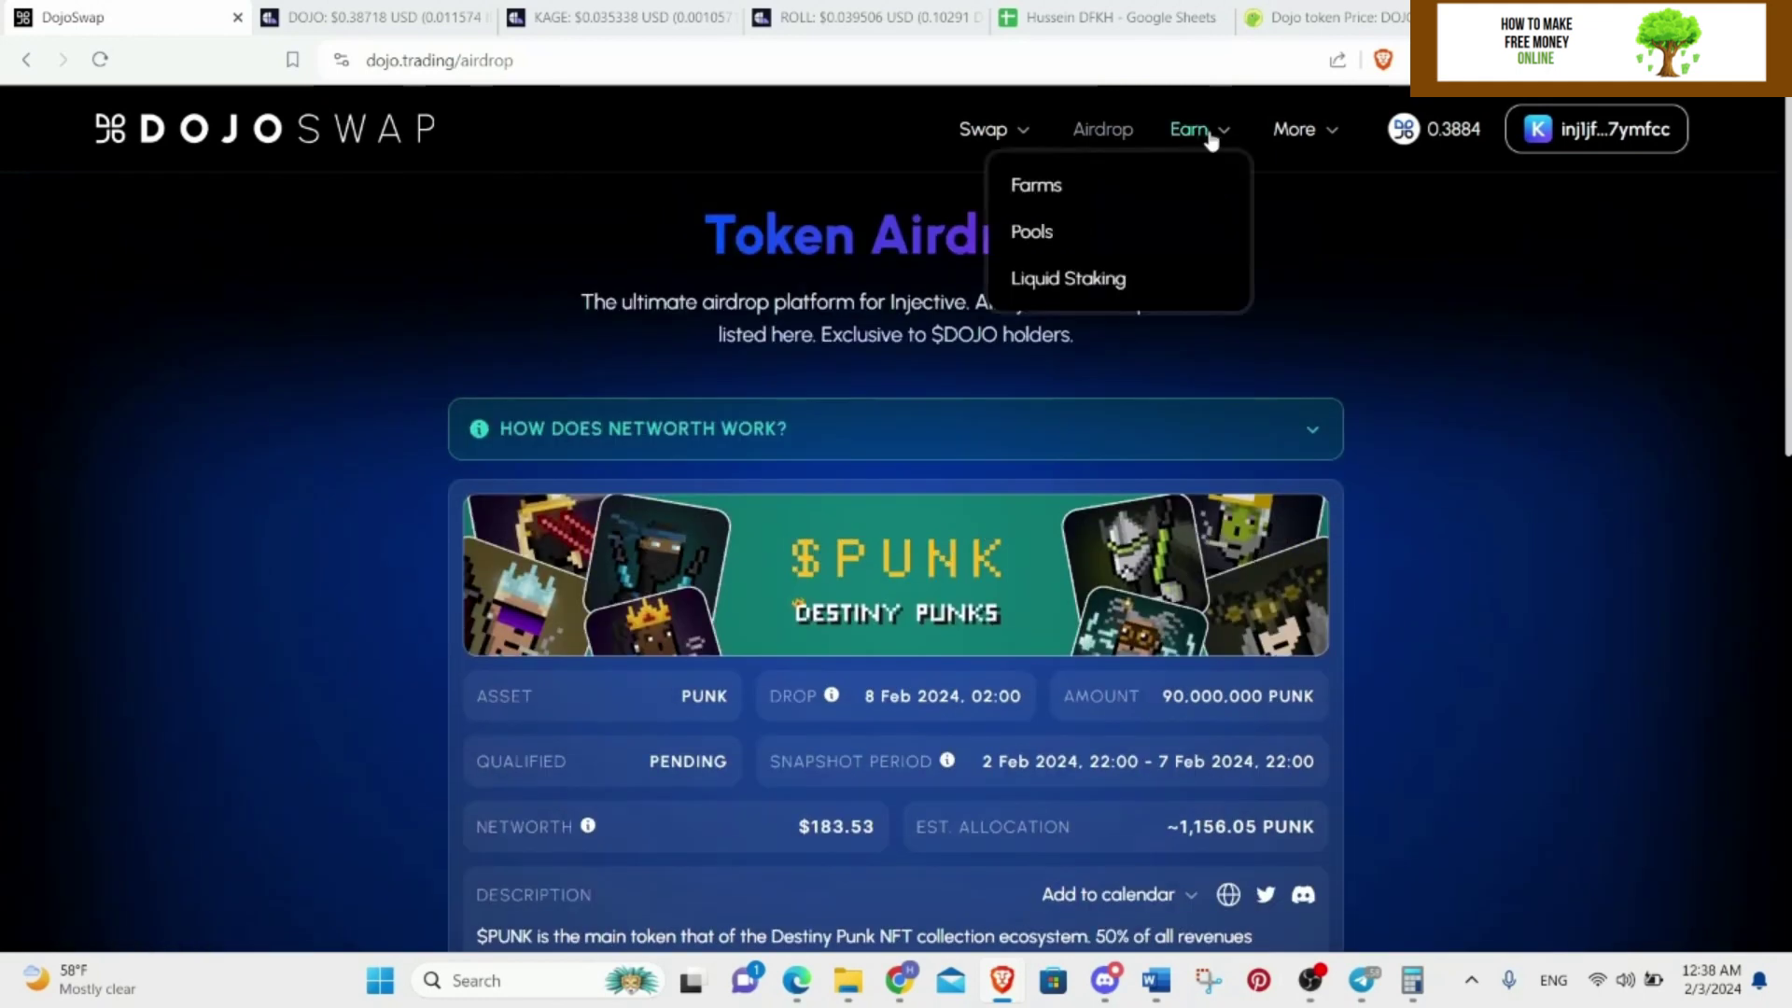
pyautogui.click(1126, 184)
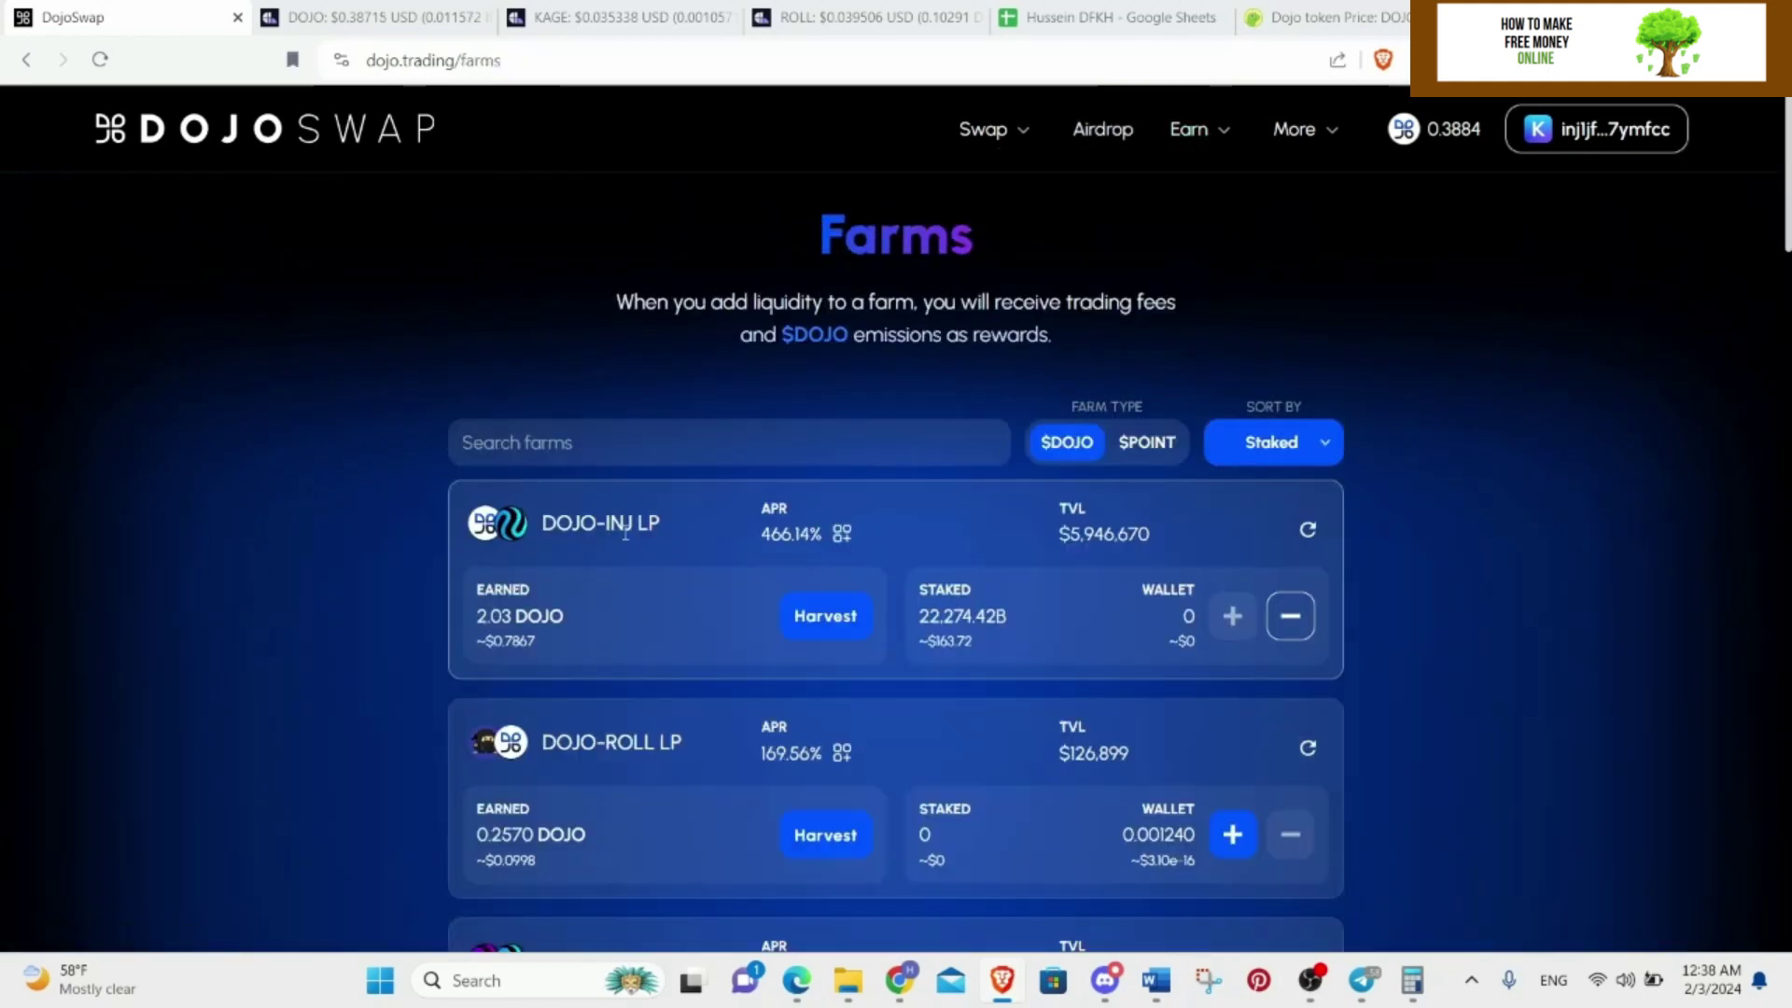
pyautogui.click(1191, 130)
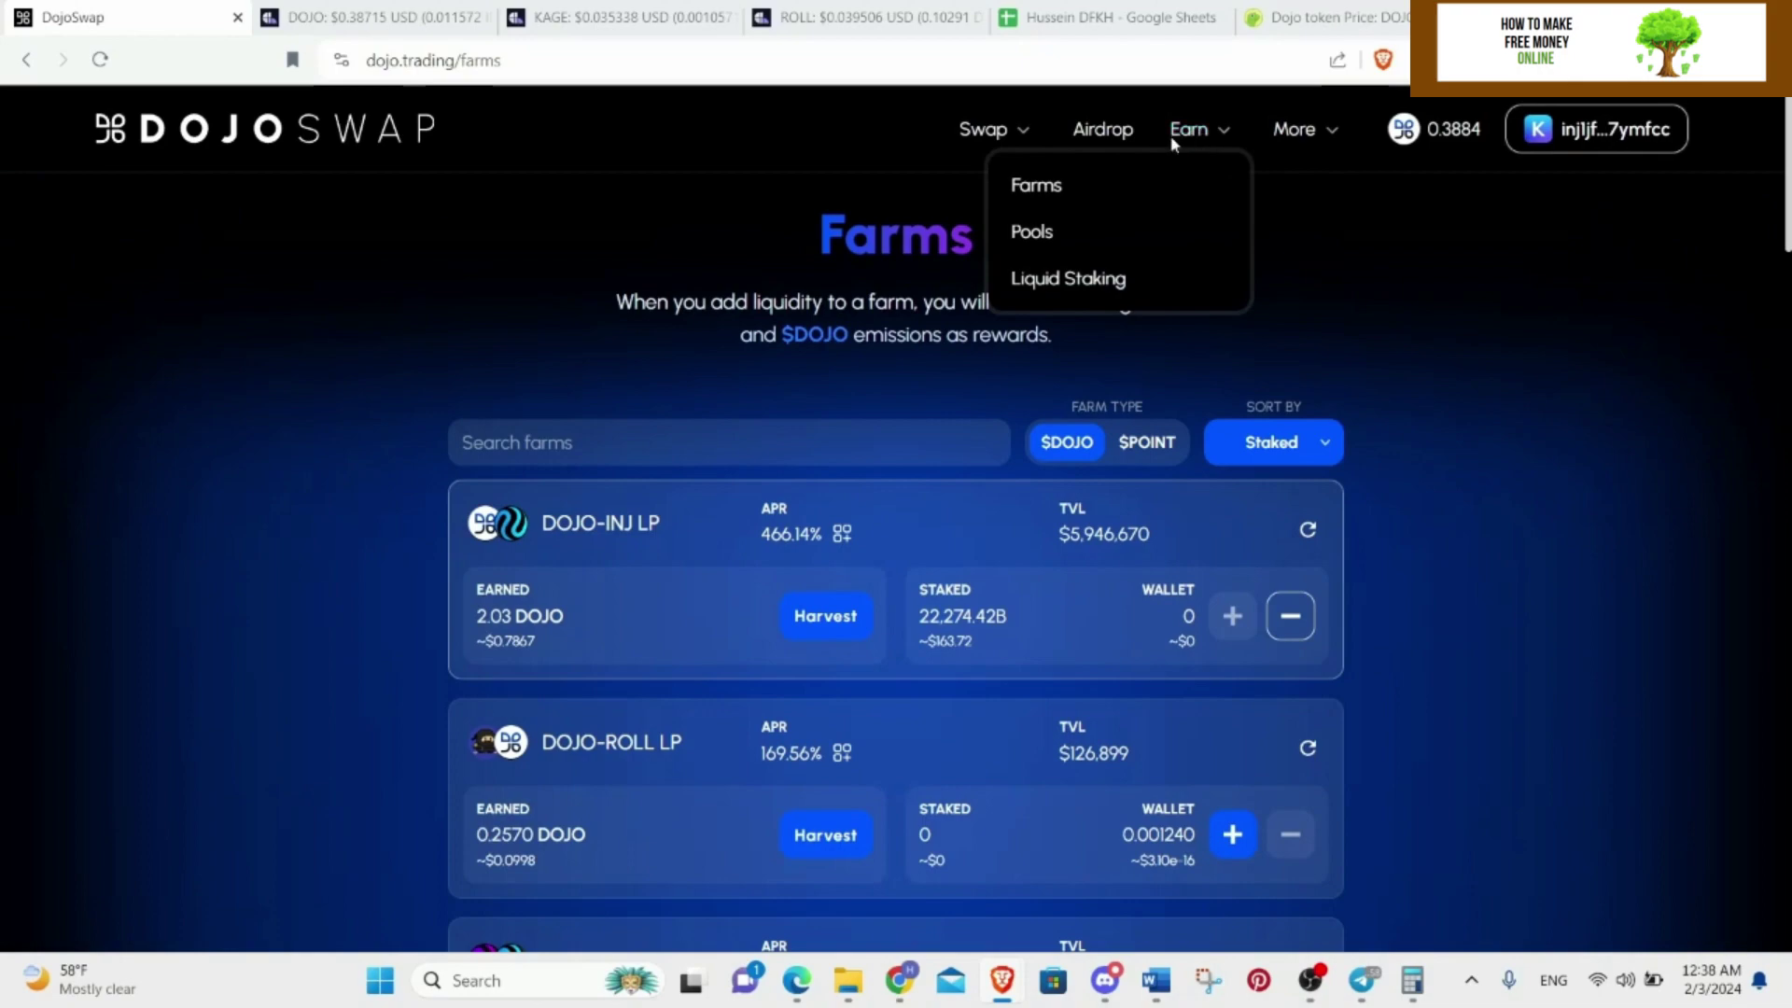
# Return to the Airdrop page and compare the drop and snapshot details of the $PUNK and $BABYDOJO airdrops.
pyautogui.click(1119, 138)
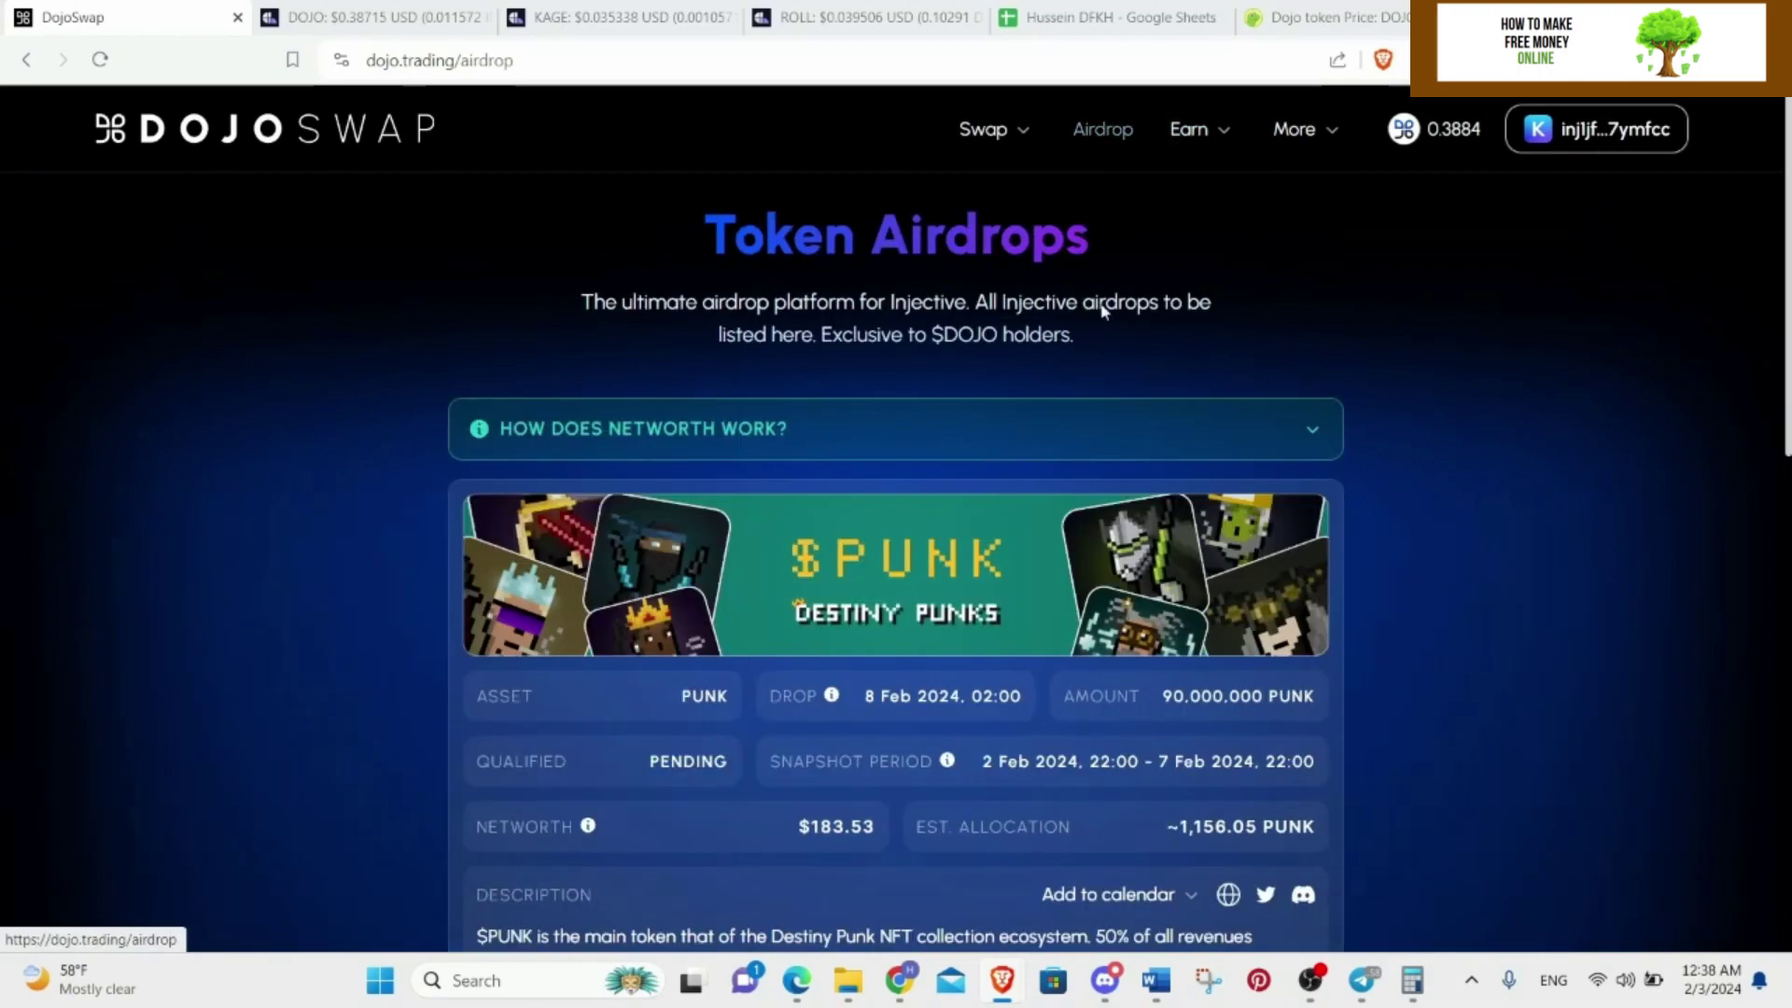
pyautogui.scroll(-6, 1111, 412)
pyautogui.scroll(-3, 1271, 577)
pyautogui.scroll(5, 864, 344)
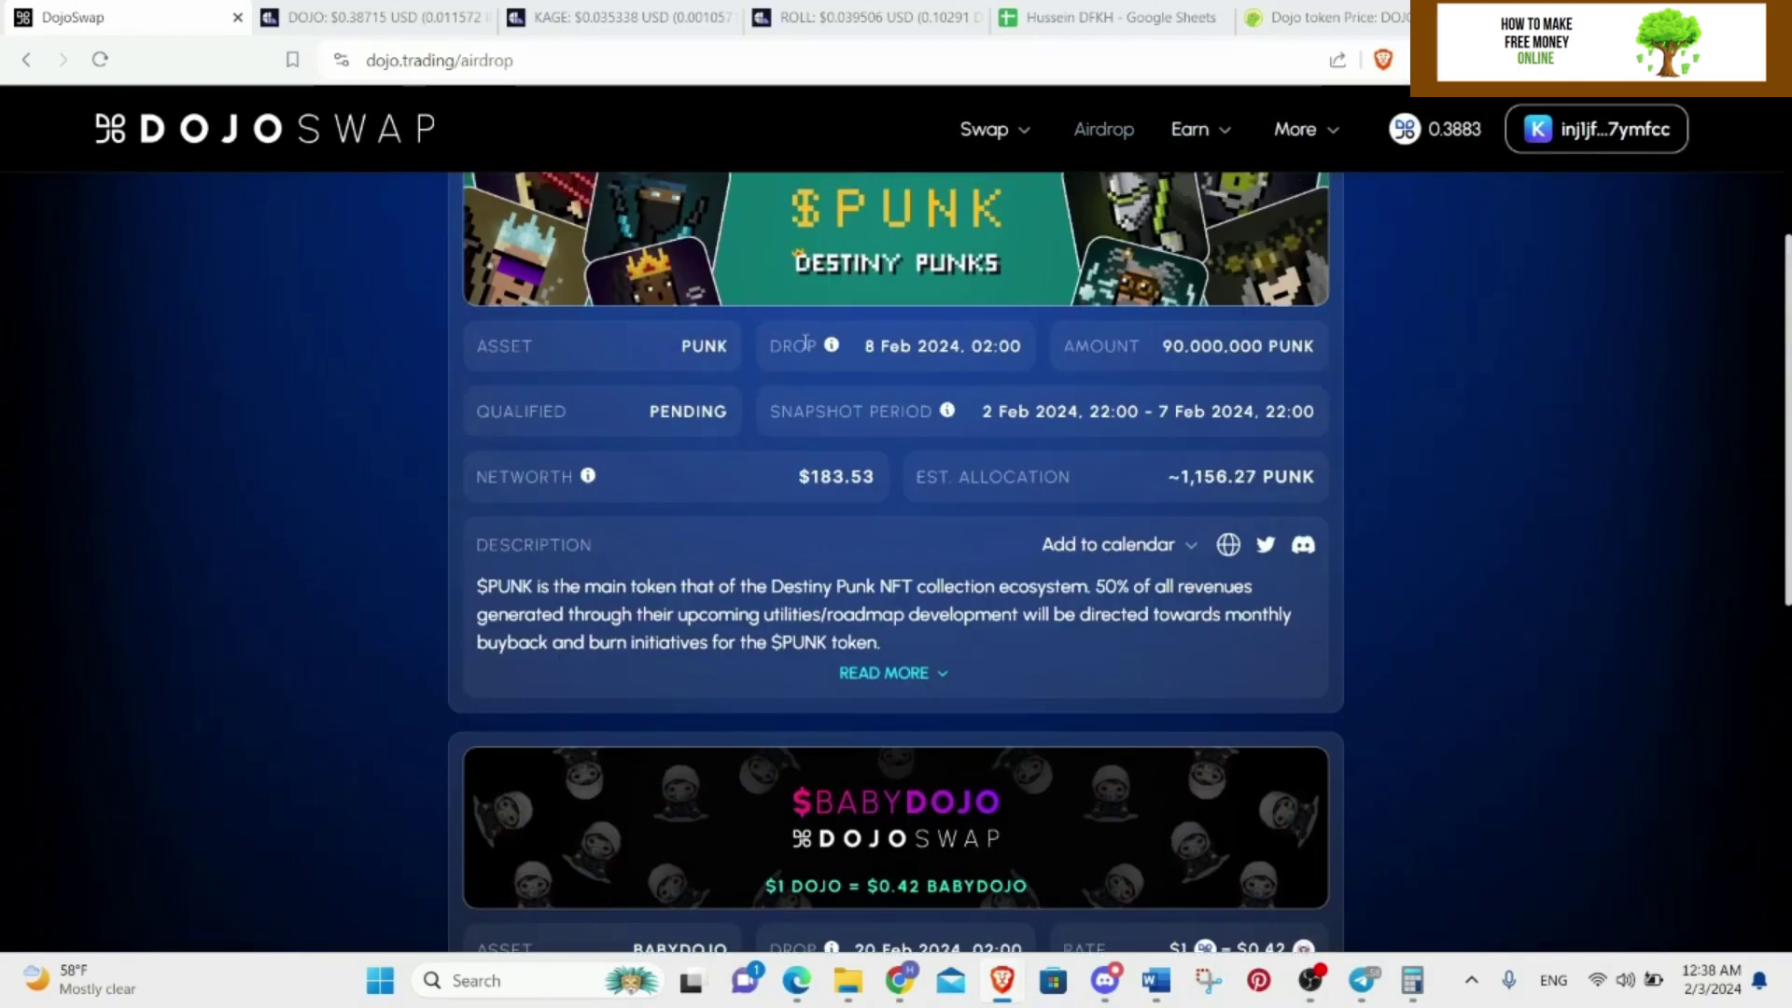
pyautogui.scroll(-8, 952, 412)
pyautogui.scroll(3, 948, 485)
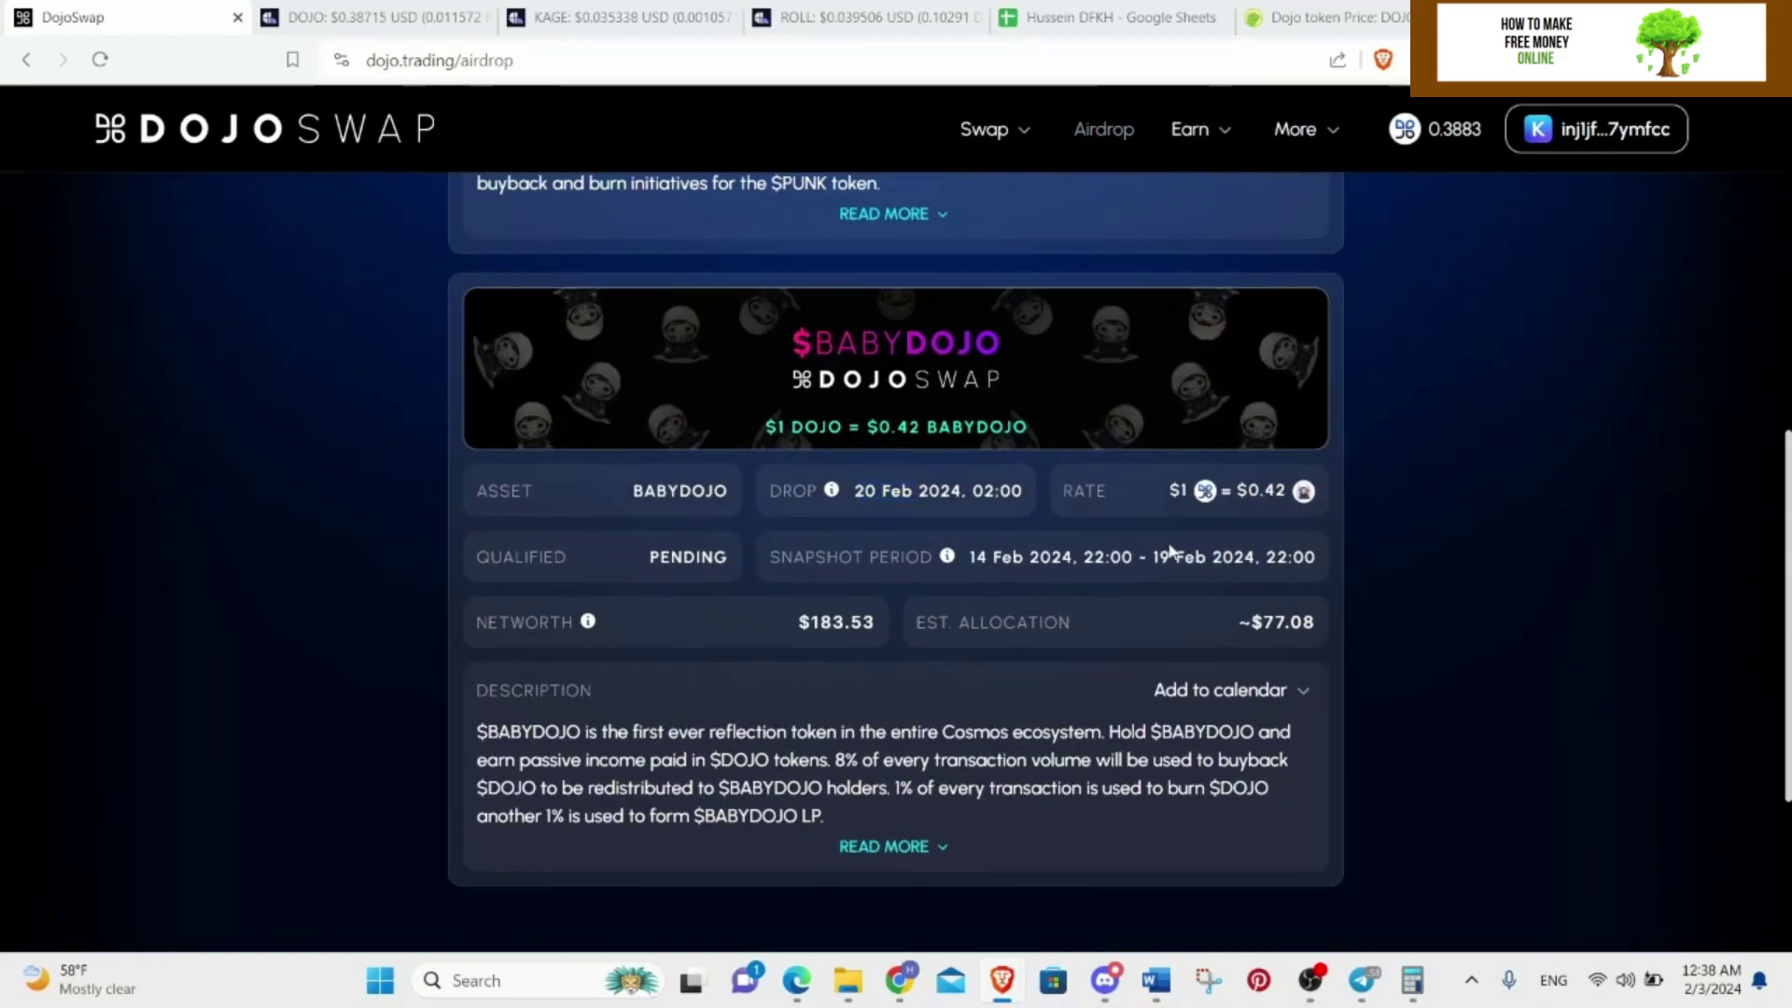
# Expand the $BABYDOJO description and read how the token works alongside its drop date and allocation.
pyautogui.click(882, 846)
pyautogui.scroll(-4, 934, 747)
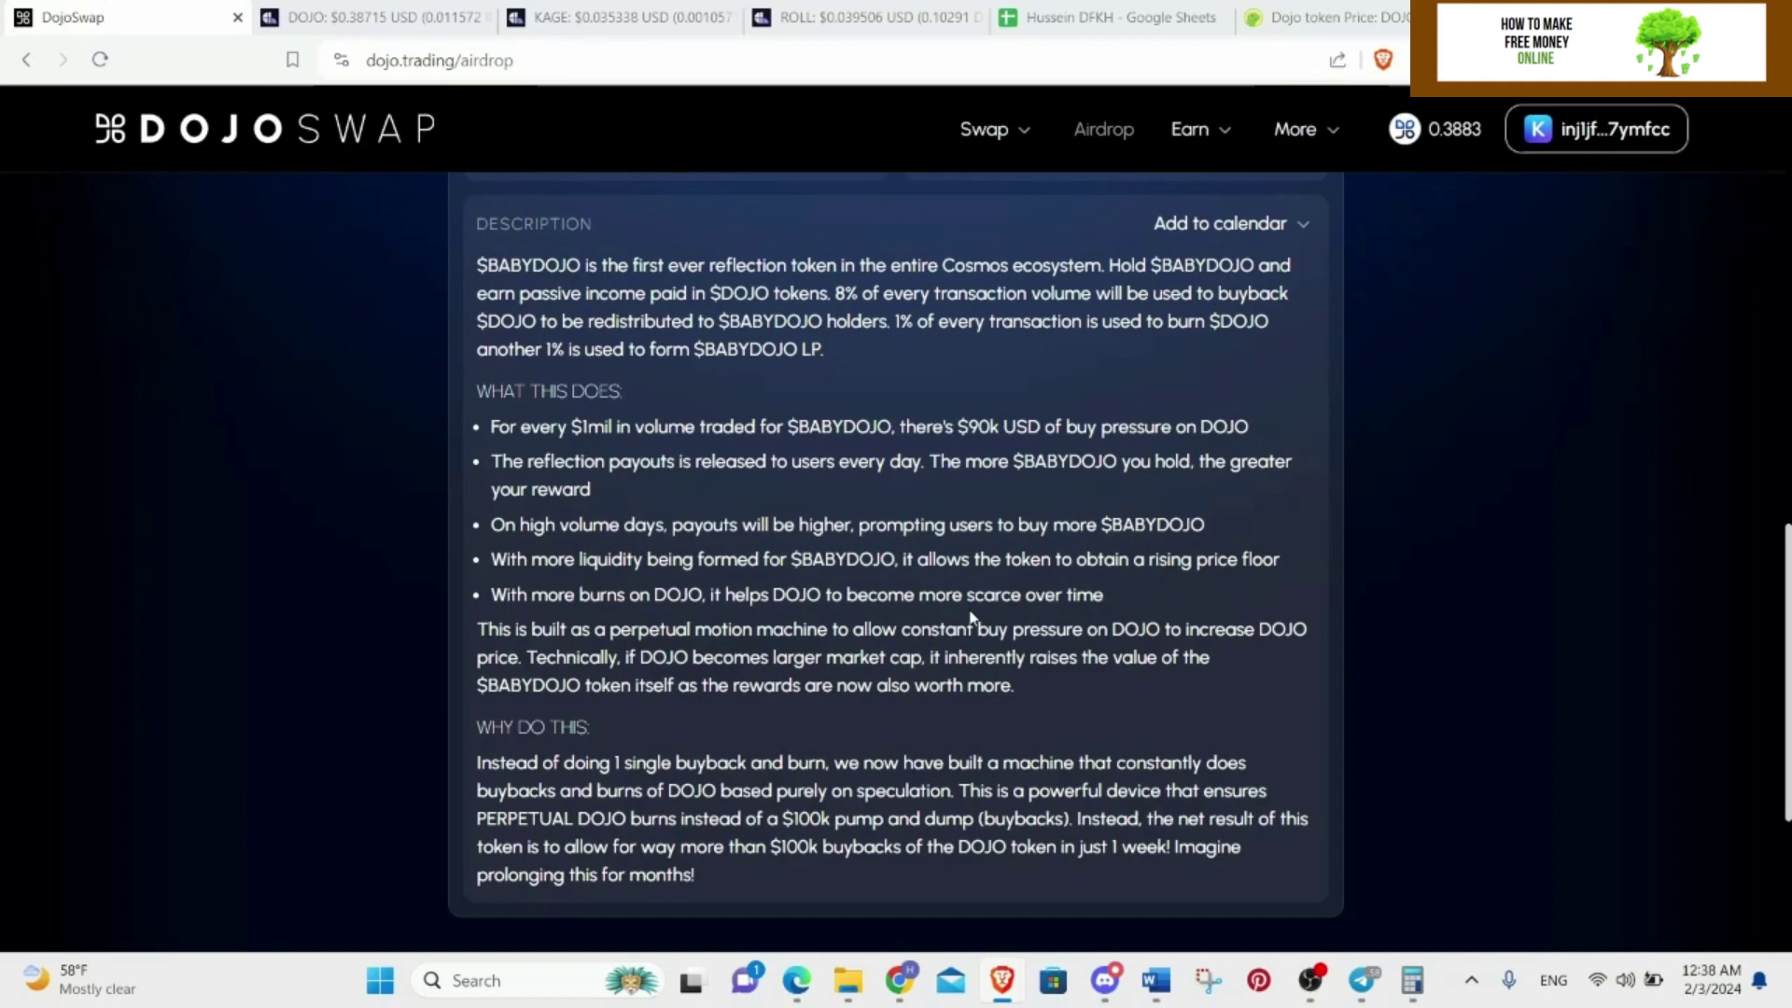
pyautogui.scroll(20, 971, 618)
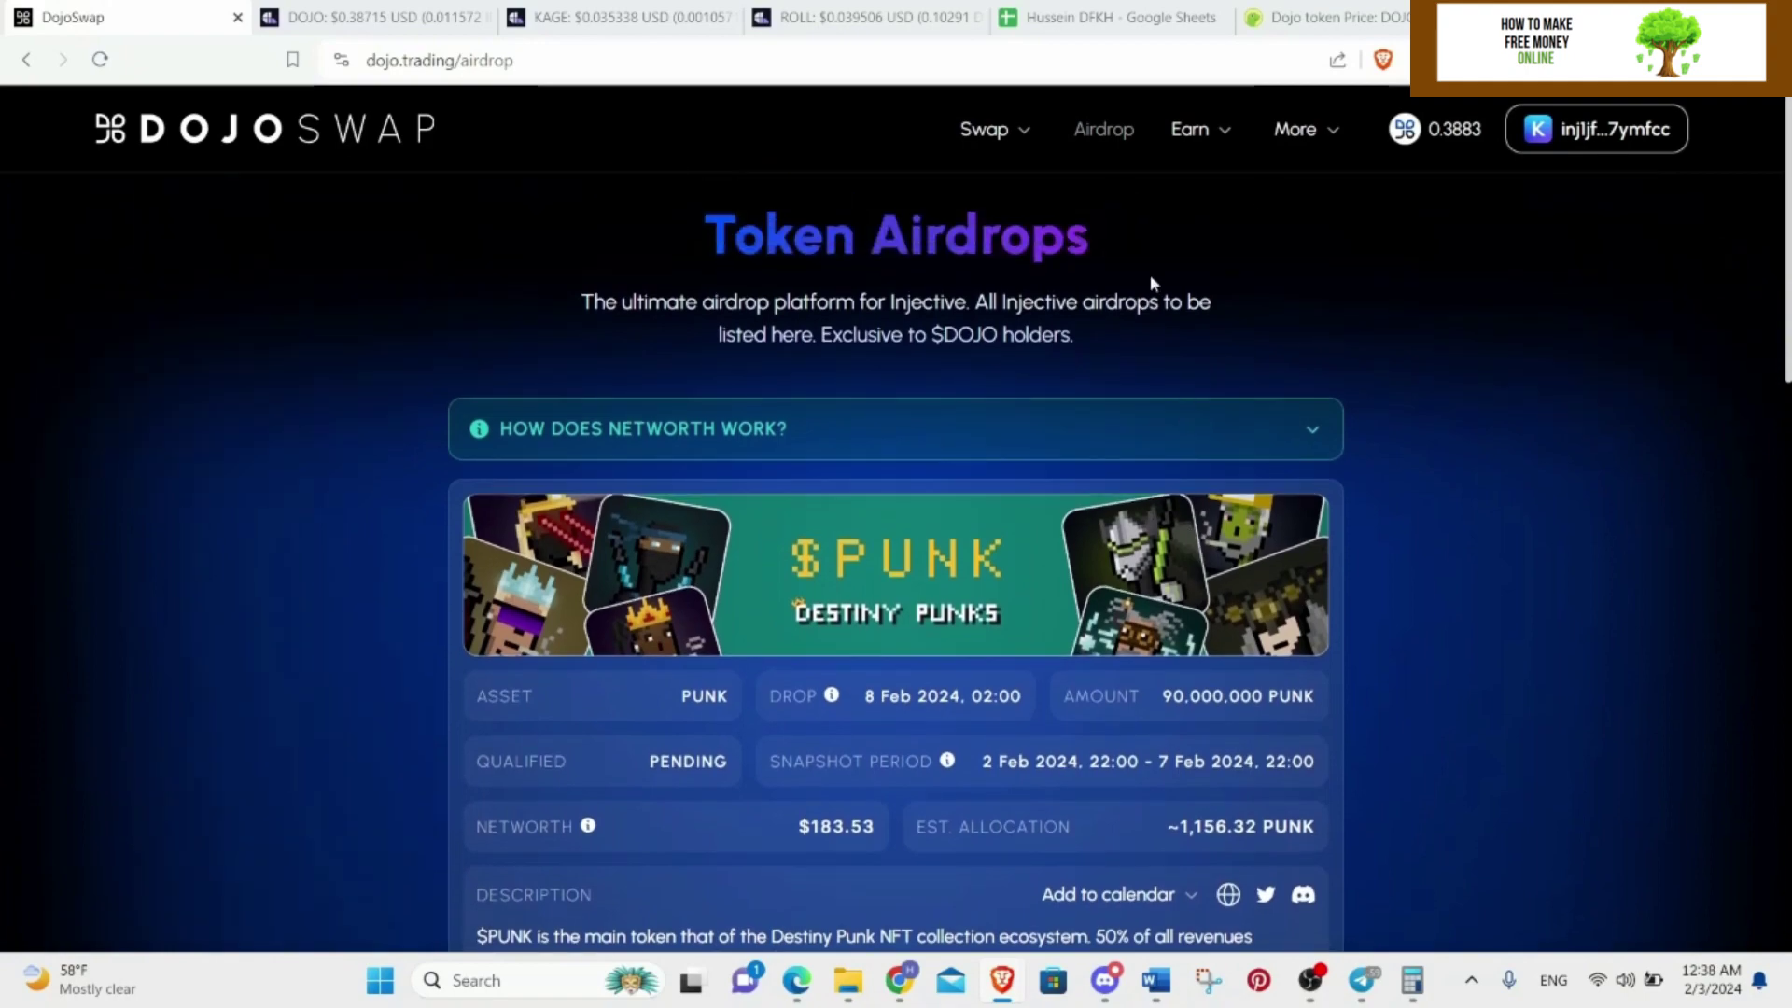
pyautogui.scroll(-7, 1145, 345)
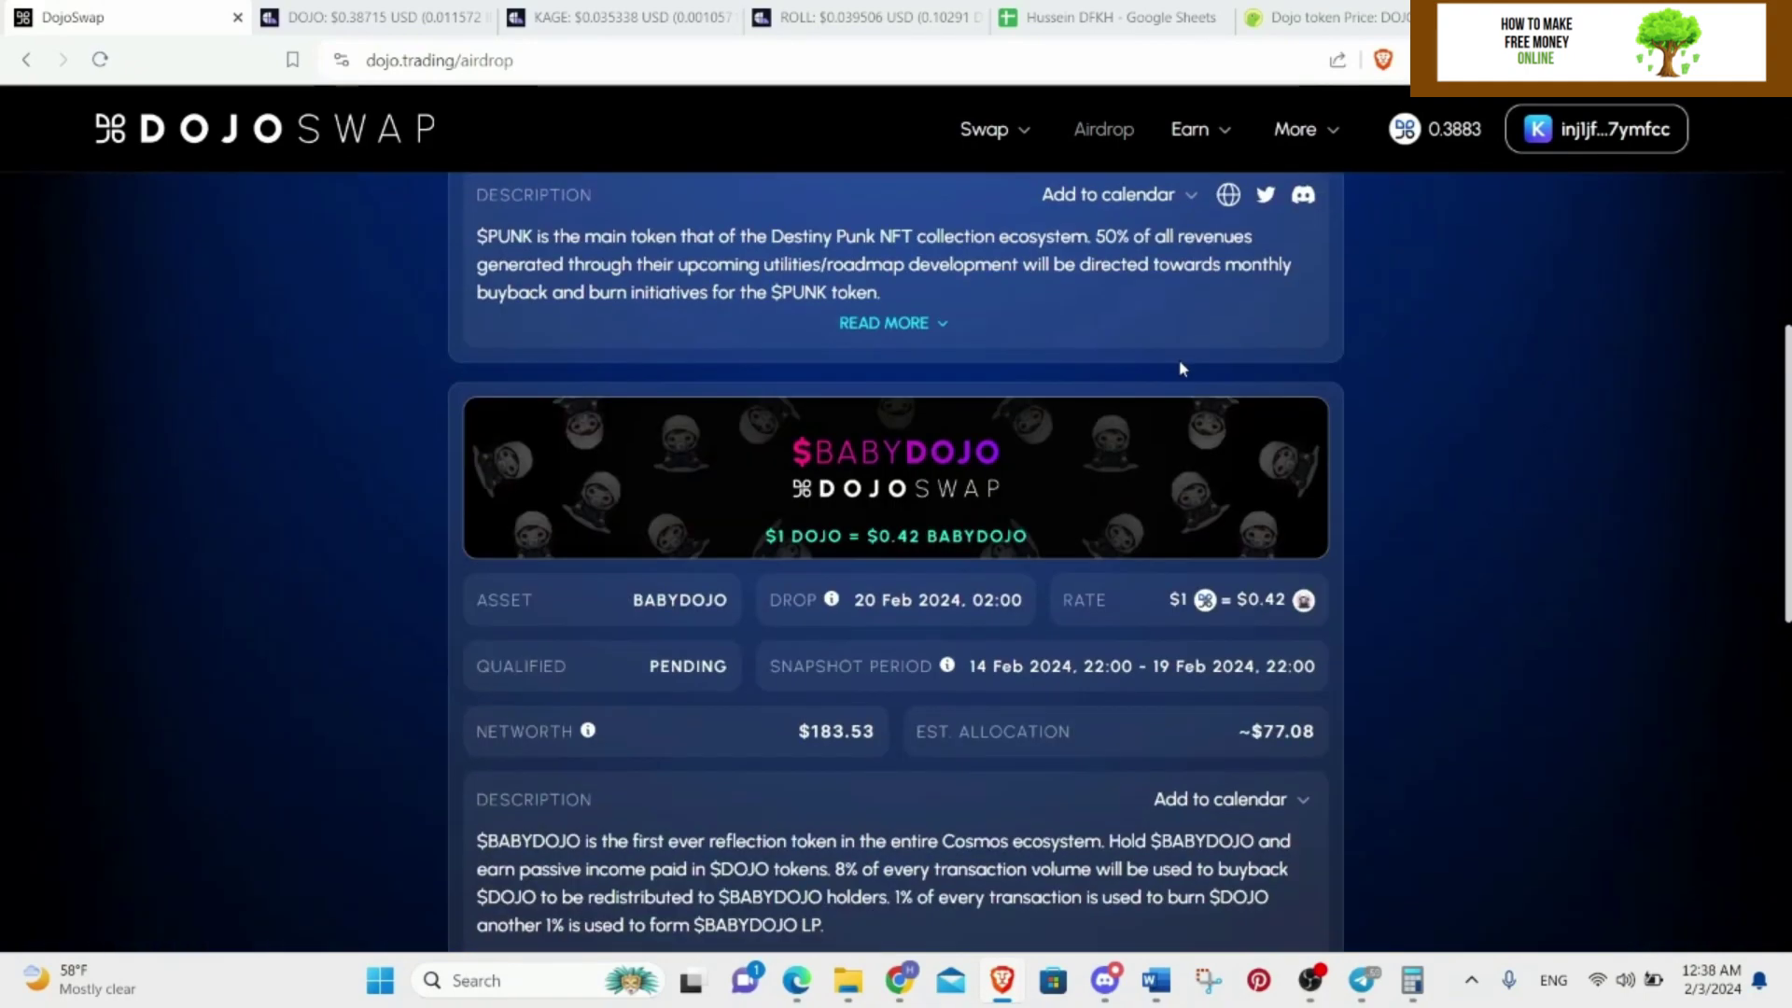
pyautogui.scroll(-2, 1180, 366)
pyautogui.scroll(-1, 1118, 358)
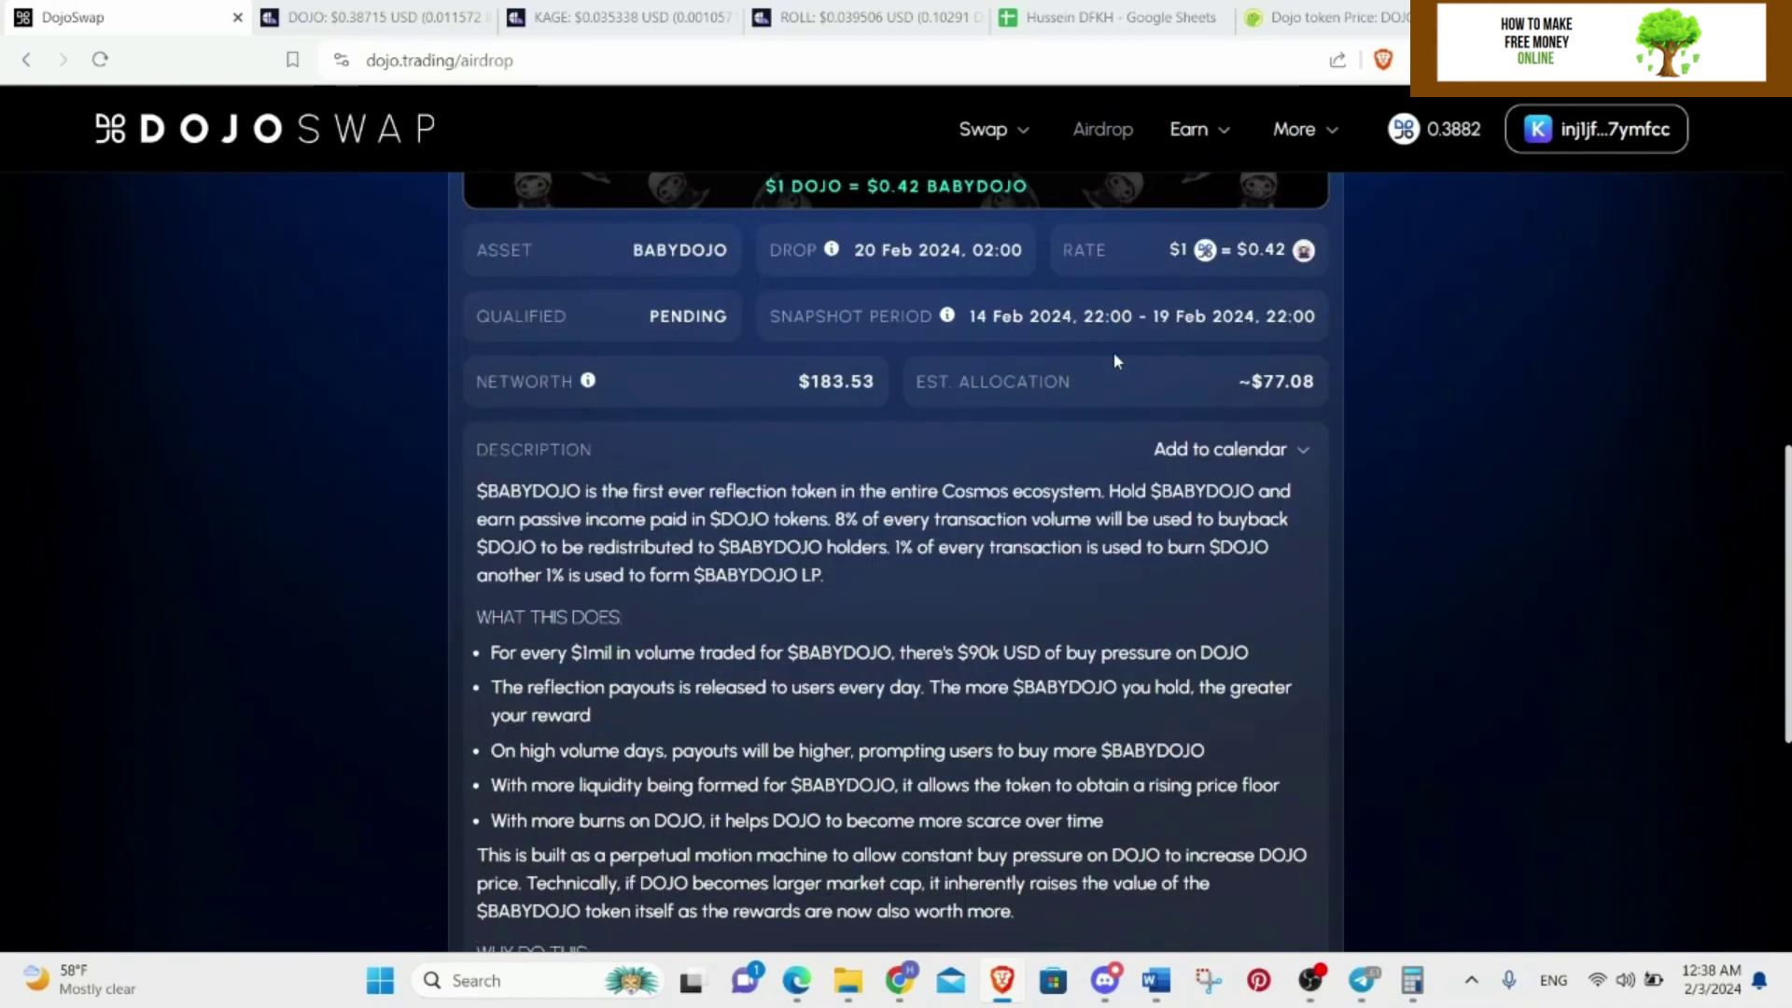
pyautogui.scroll(2, 1113, 362)
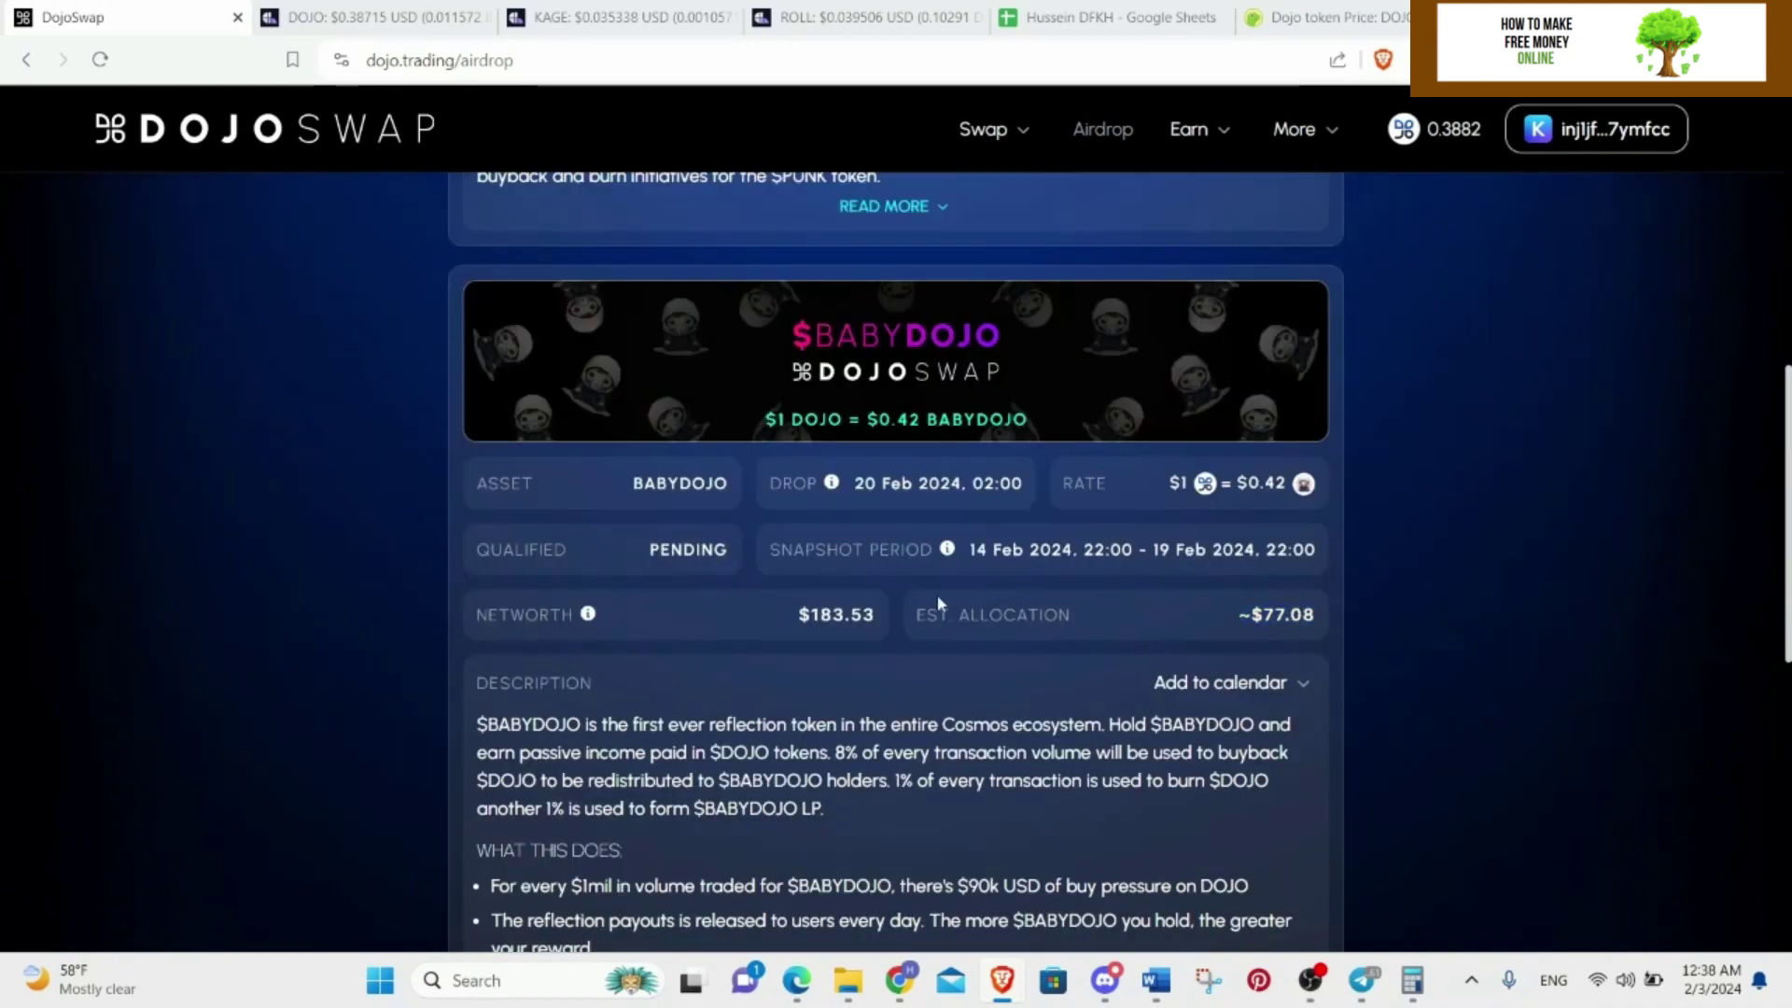
pyautogui.scroll(-1, 1178, 600)
pyautogui.scroll(7, 1162, 574)
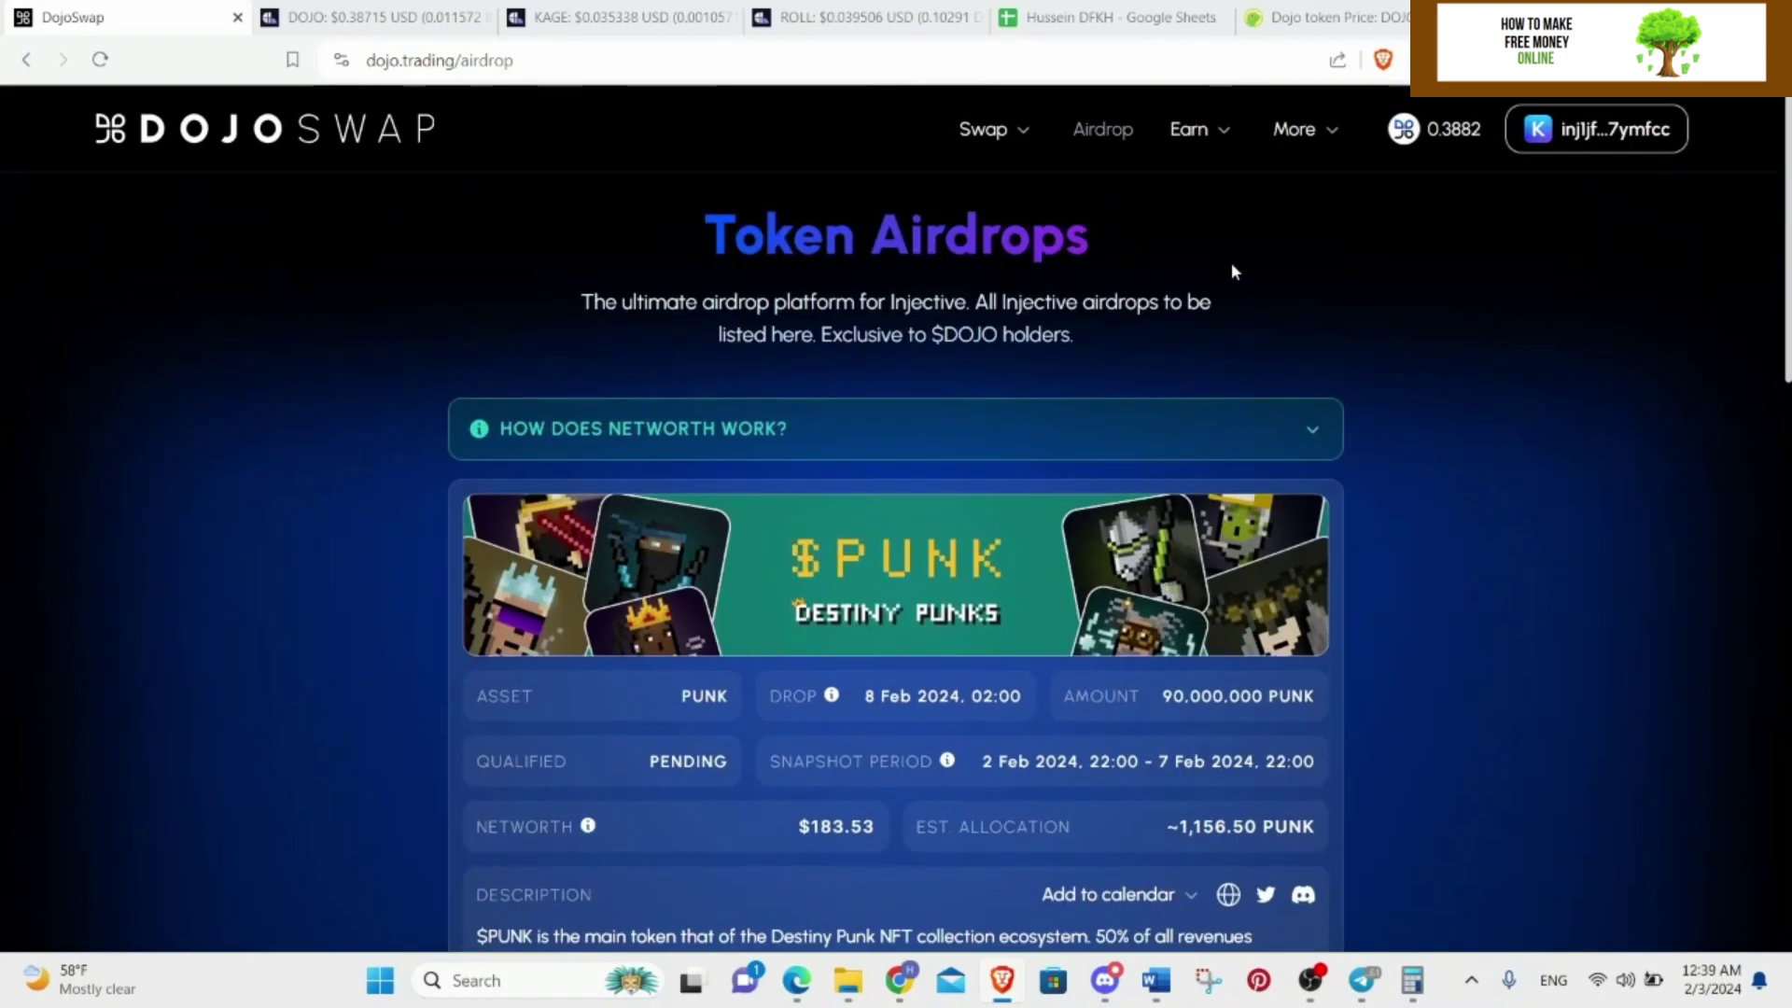
# Open the Farms page again and look through the farm list for the hINJ-dINJ LP farm.
pyautogui.moveTo(1197, 130)
pyautogui.click(1152, 207)
pyautogui.scroll(-15, 1383, 439)
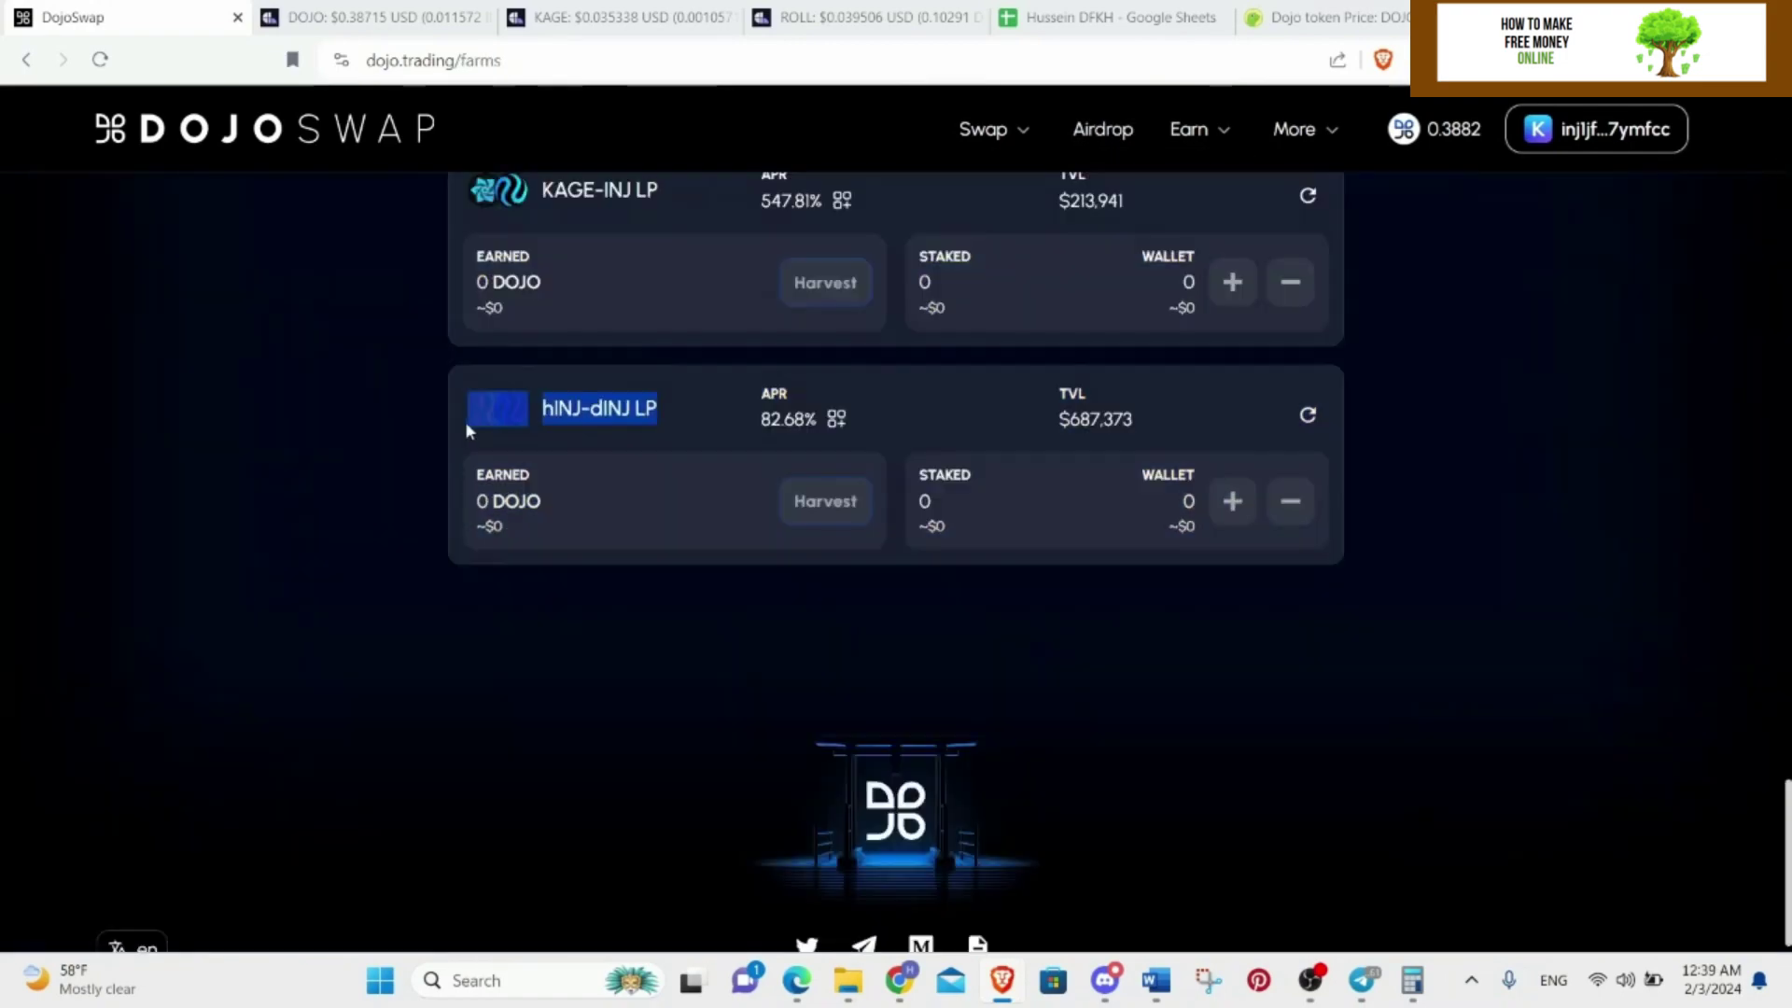
pyautogui.scroll(4, 922, 499)
pyautogui.scroll(10, 922, 498)
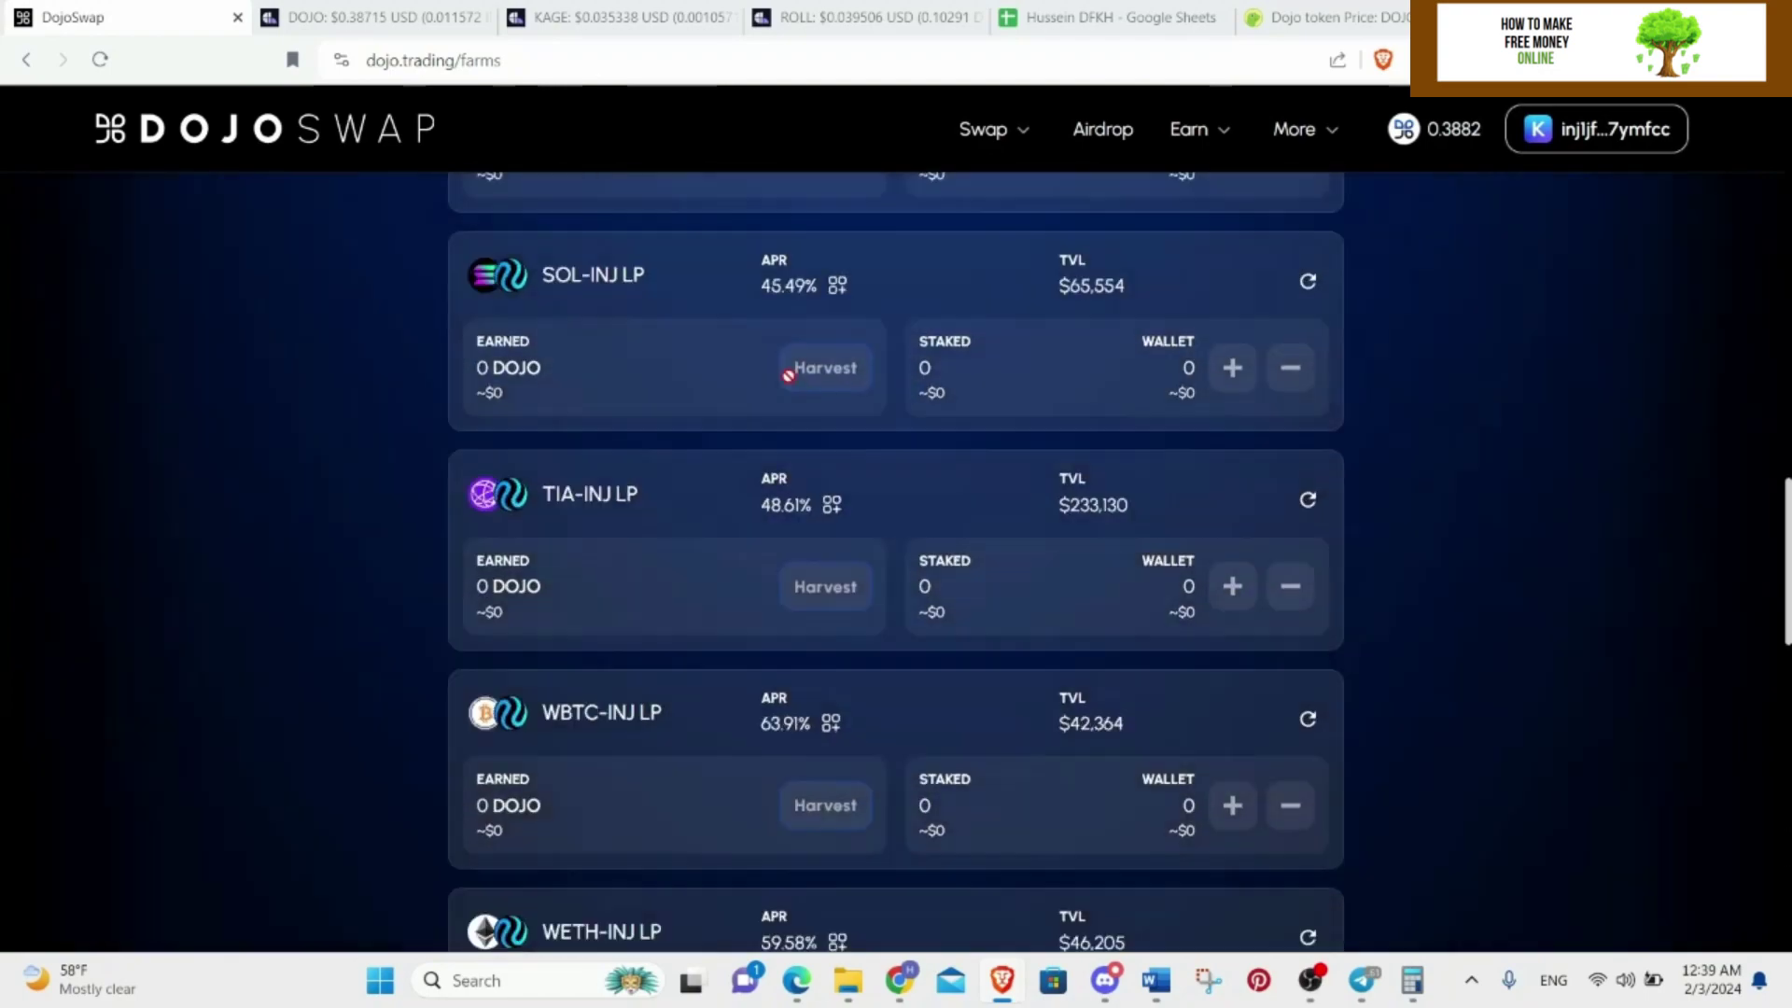
# Open the Pools page and examine the POINT and DOJO earn KAGE pools.
pyautogui.moveTo(1197, 131)
pyautogui.click(1088, 247)
pyautogui.scroll(-10, 1459, 492)
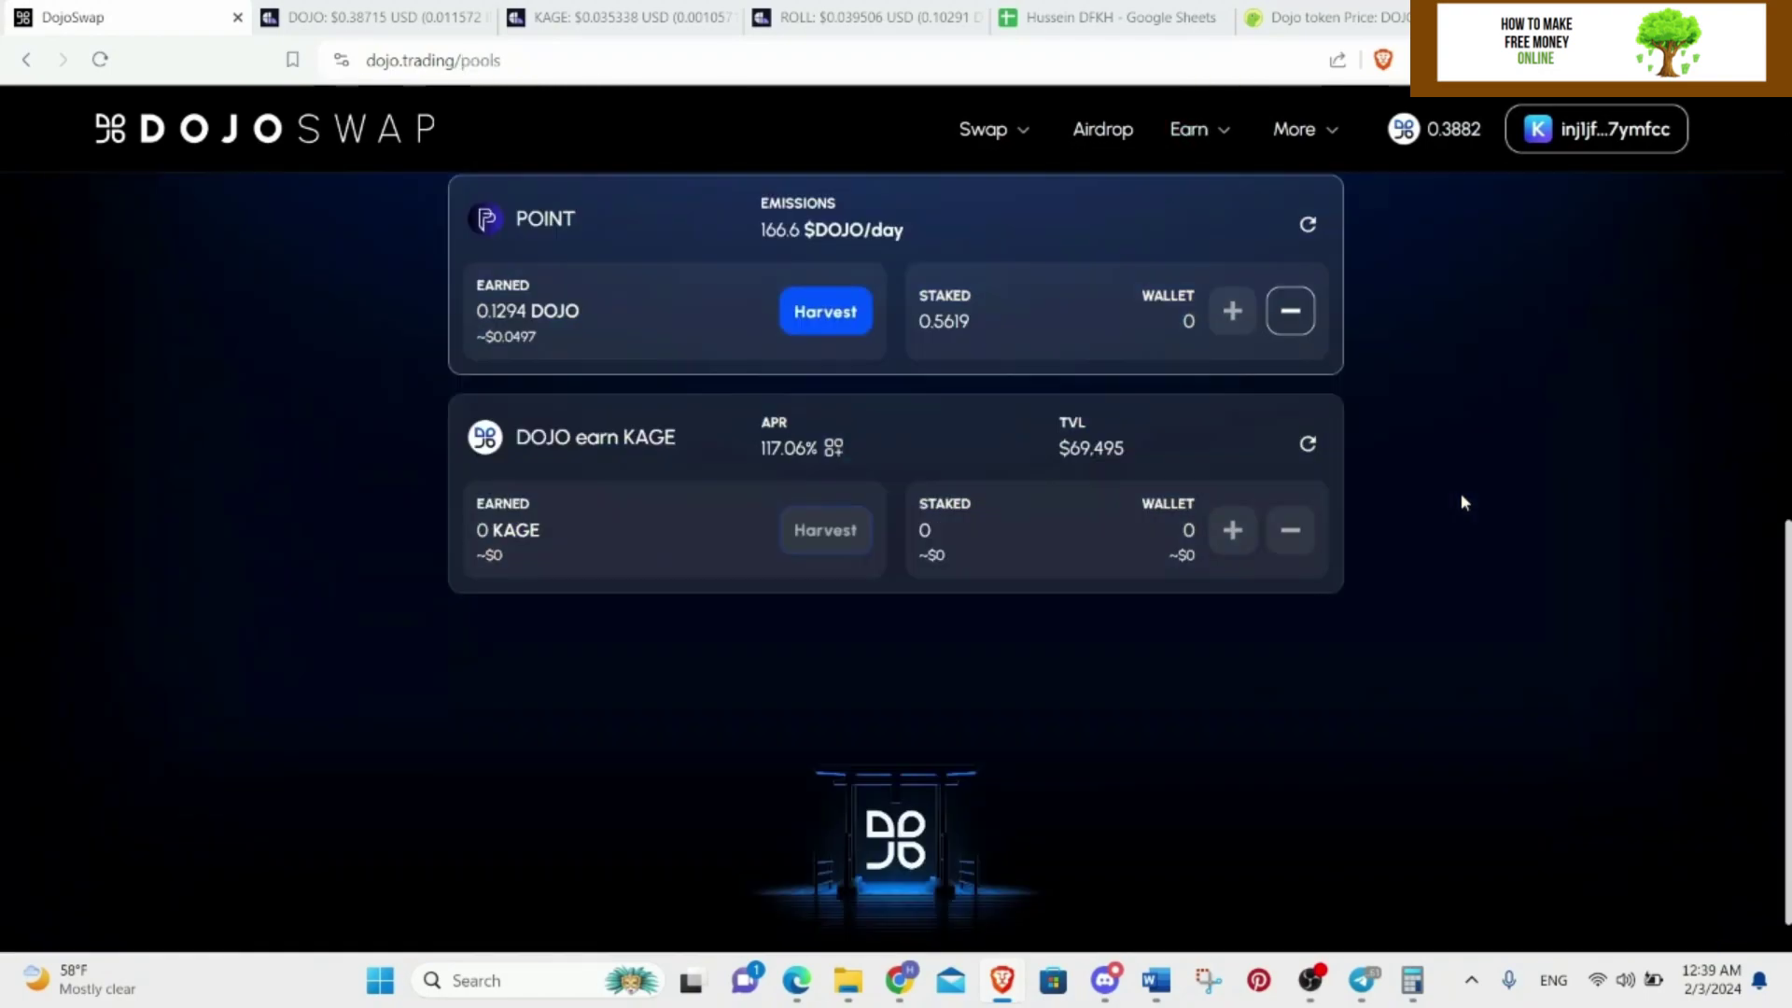
# Look back over the DOJO, KAGE earn KAGE and ROLL earn ROLL pools on the Pools page.
pyautogui.scroll(3, 1452, 489)
pyautogui.scroll(3, 866, 452)
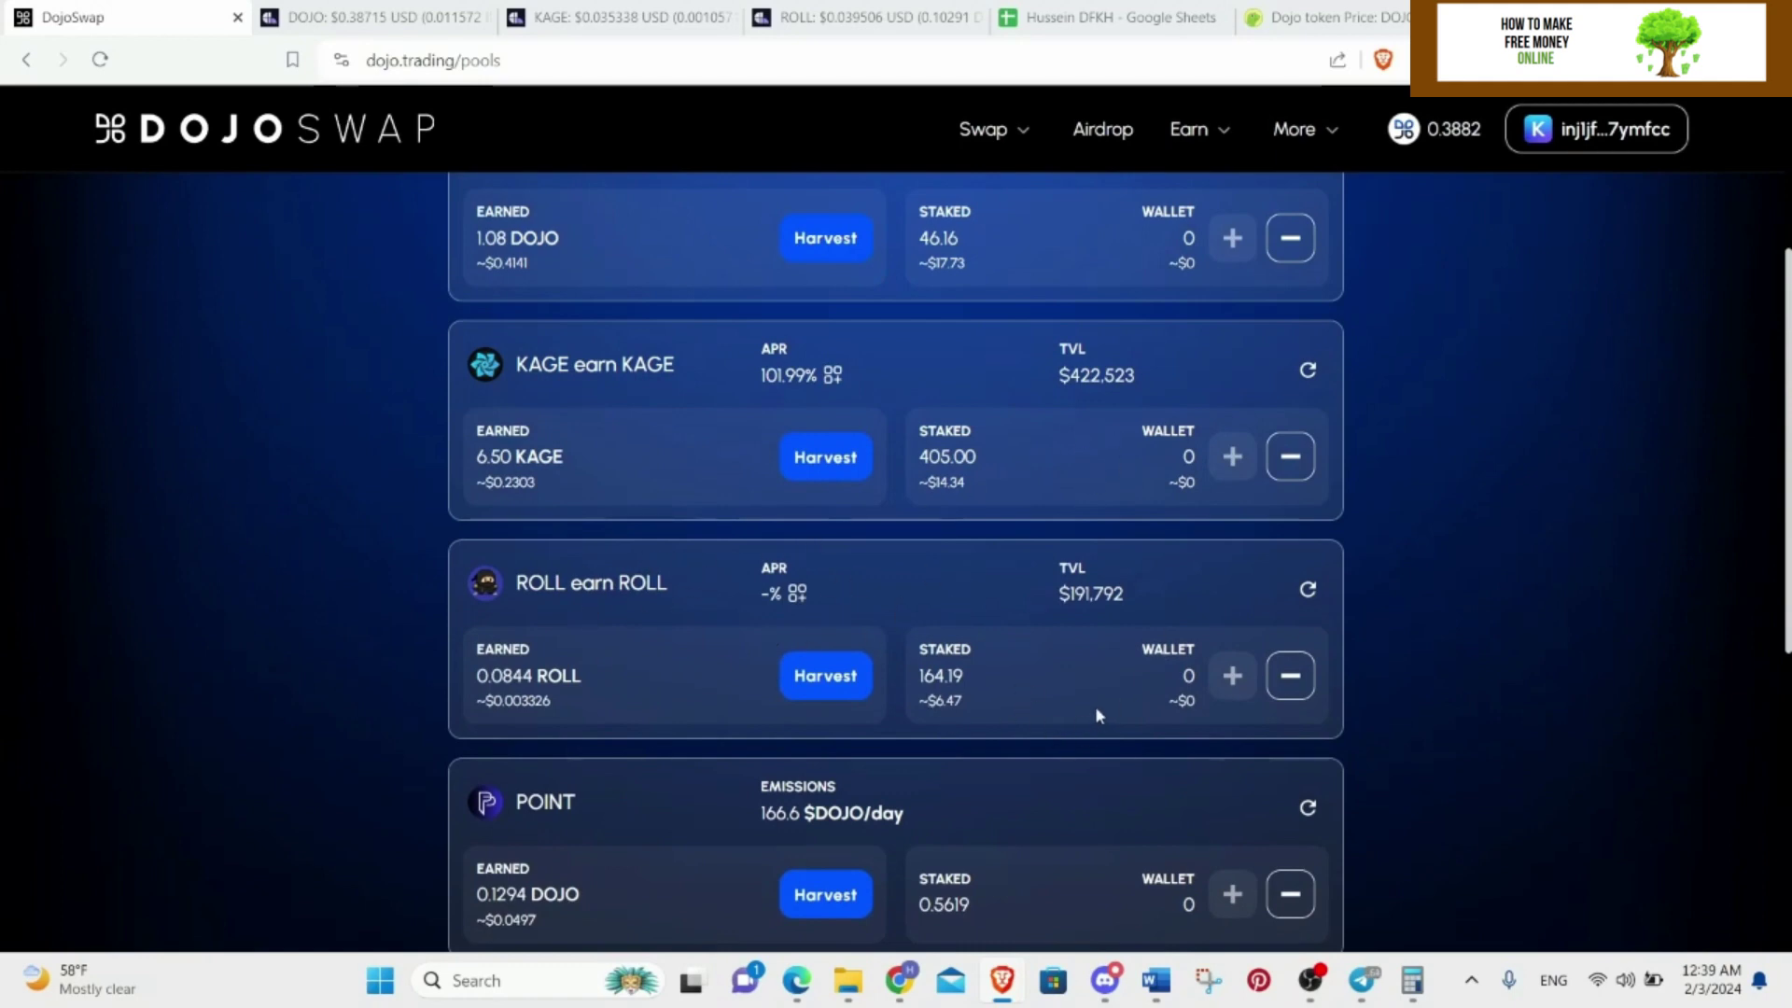
pyautogui.scroll(3, 1139, 574)
pyautogui.scroll(-2, 1117, 590)
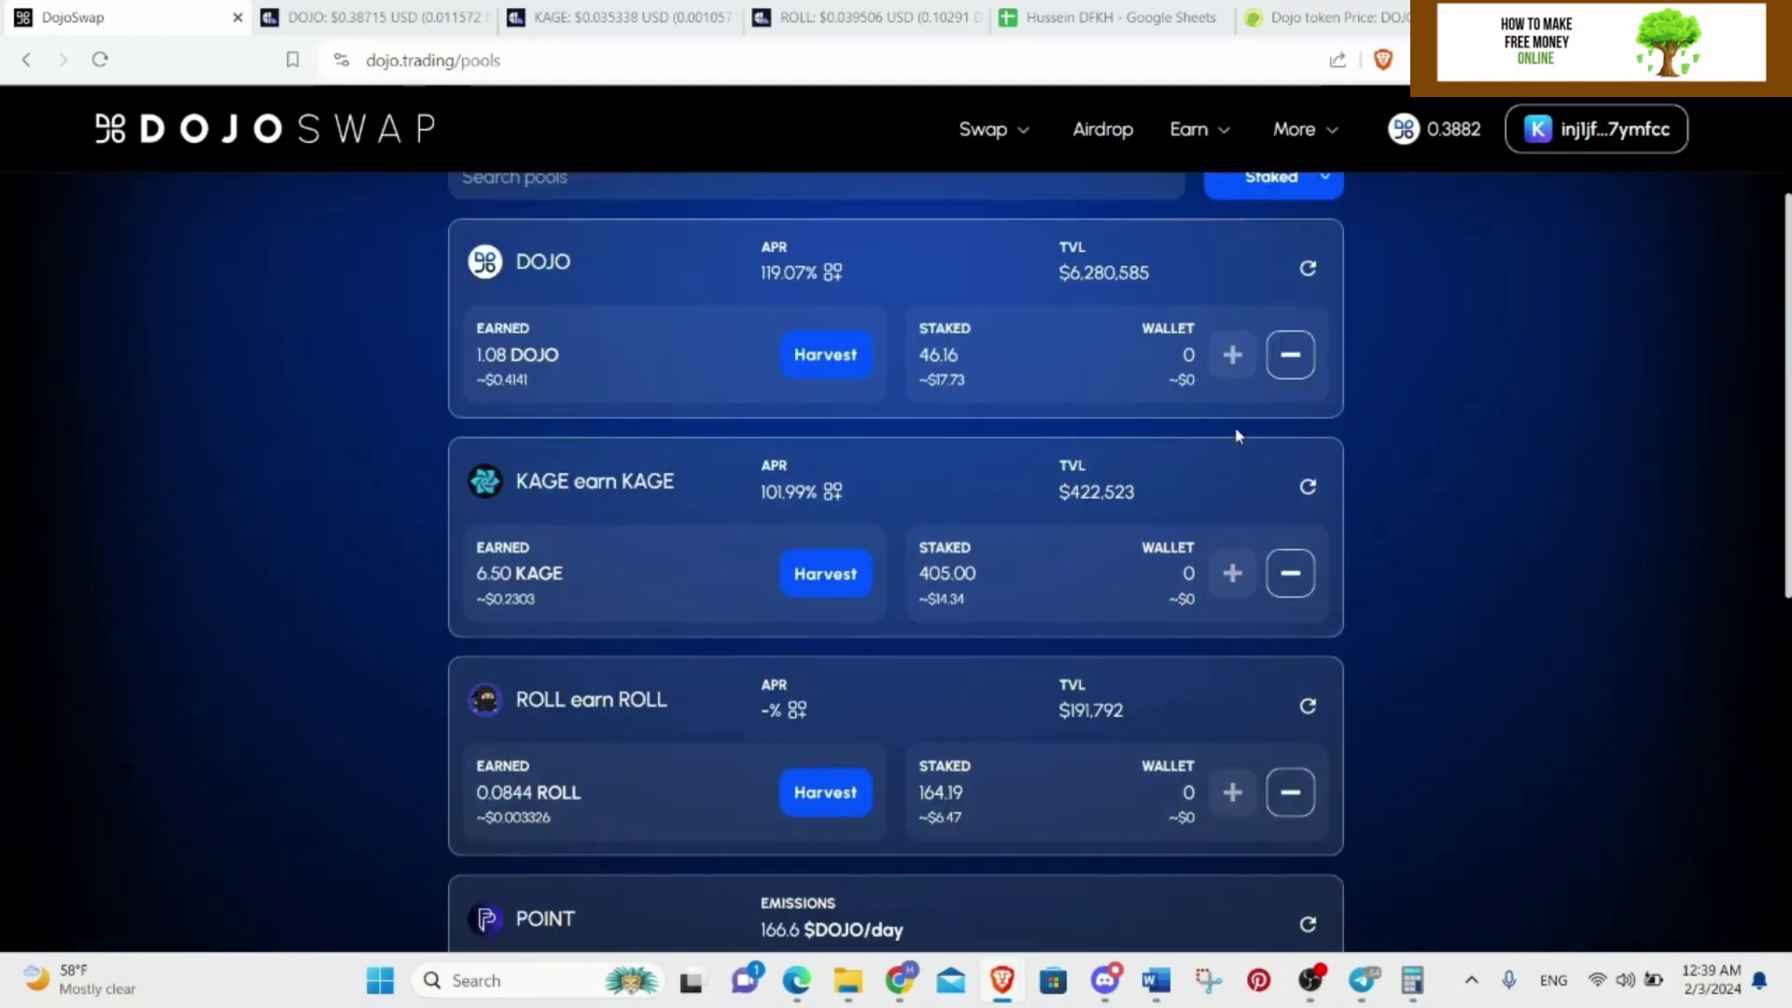
pyautogui.scroll(2, 1223, 443)
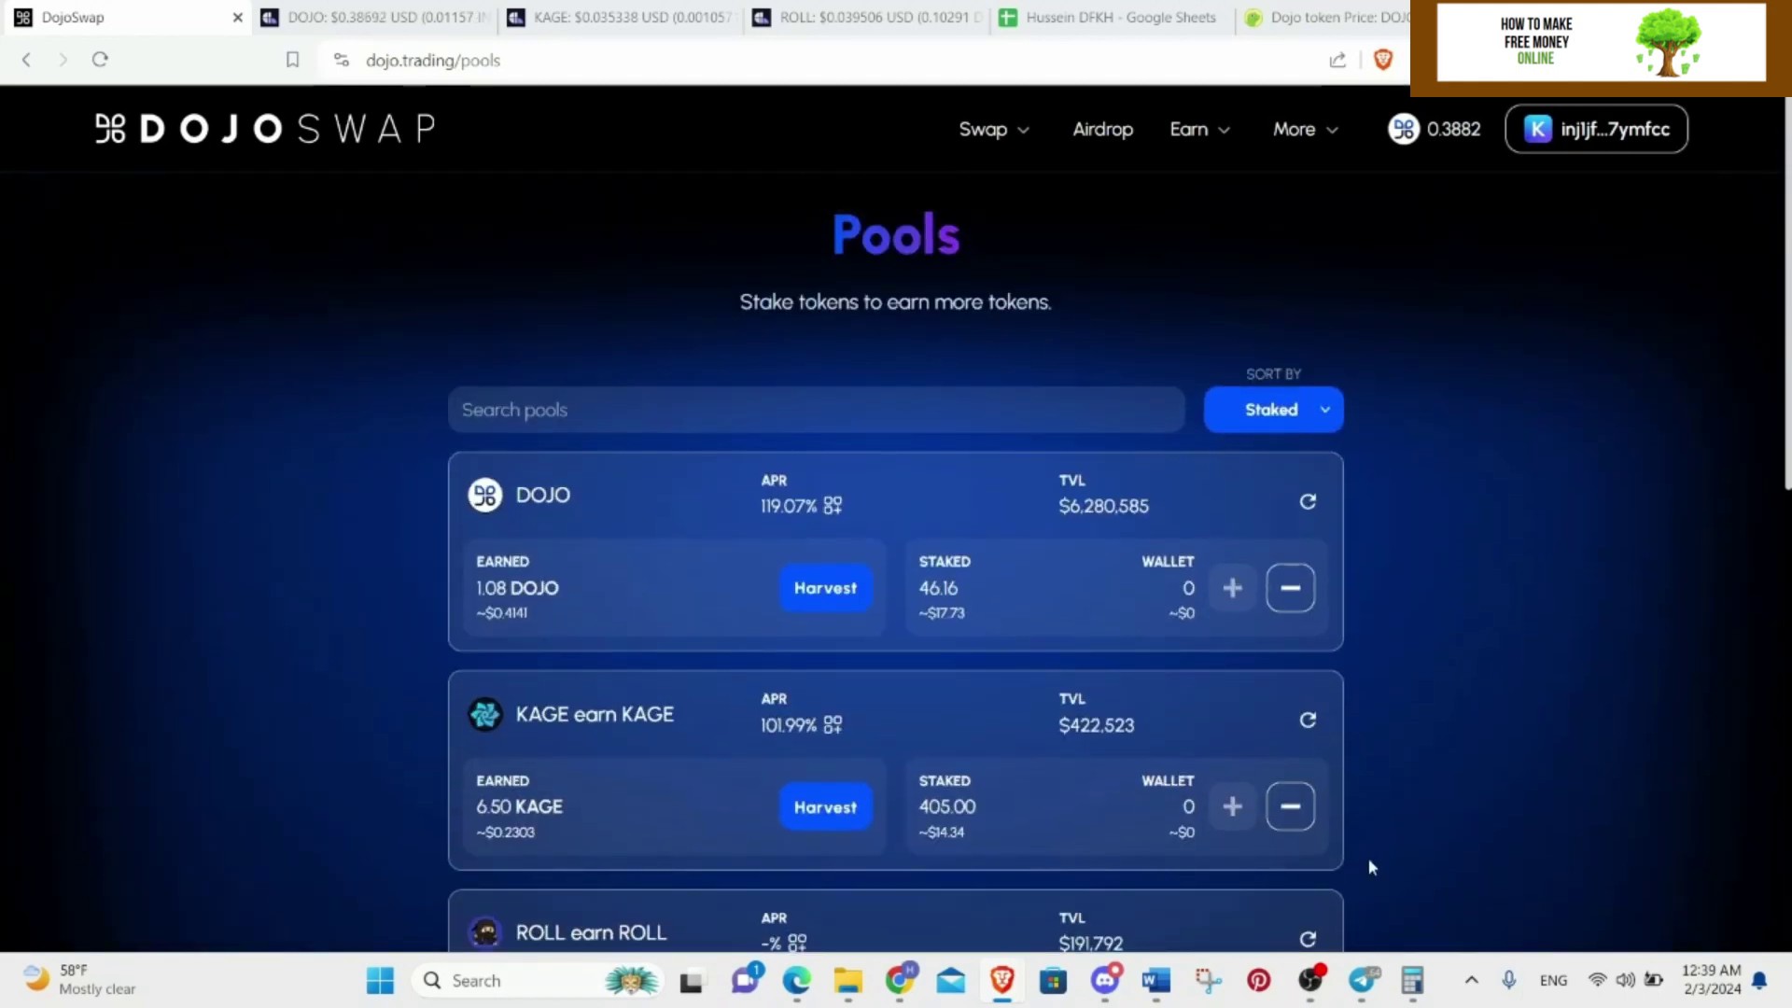
# Switch to Telegram, open the Kage Finance group chat and check its newest message.
pyautogui.click(1363, 980)
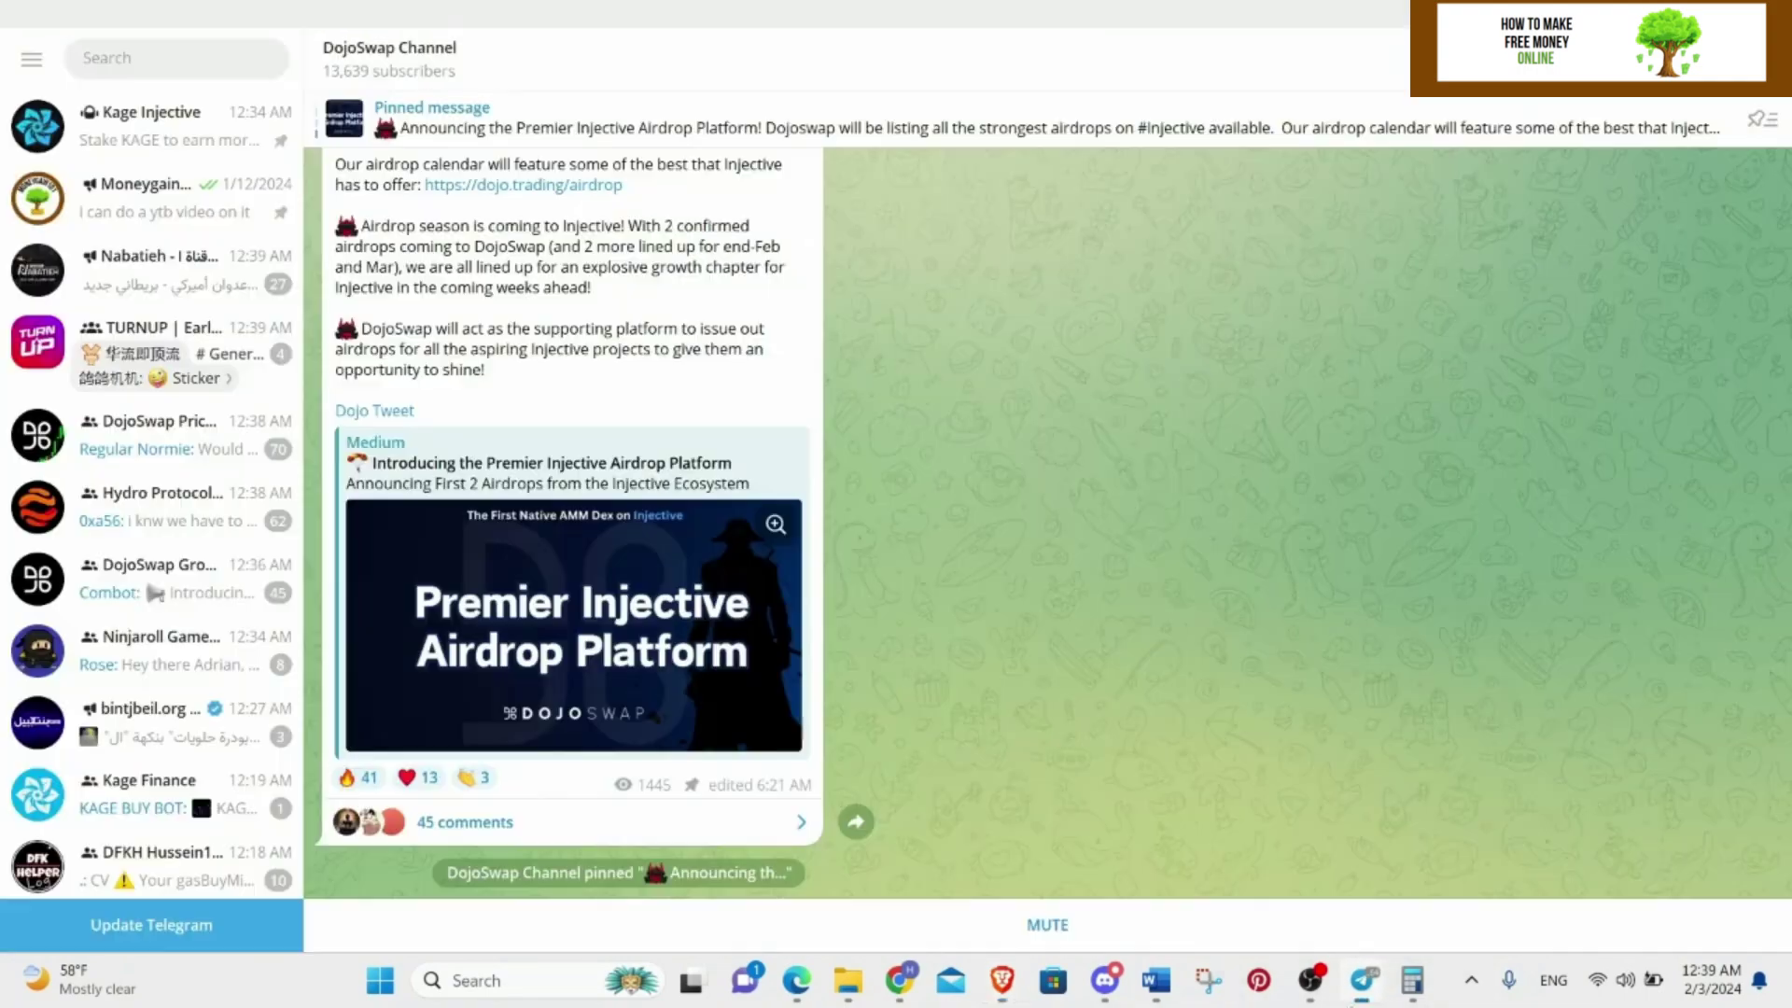
pyautogui.click(150, 793)
pyautogui.scroll(6, 965, 252)
pyautogui.scroll(-6, 1011, 332)
pyautogui.scroll(5, 822, 457)
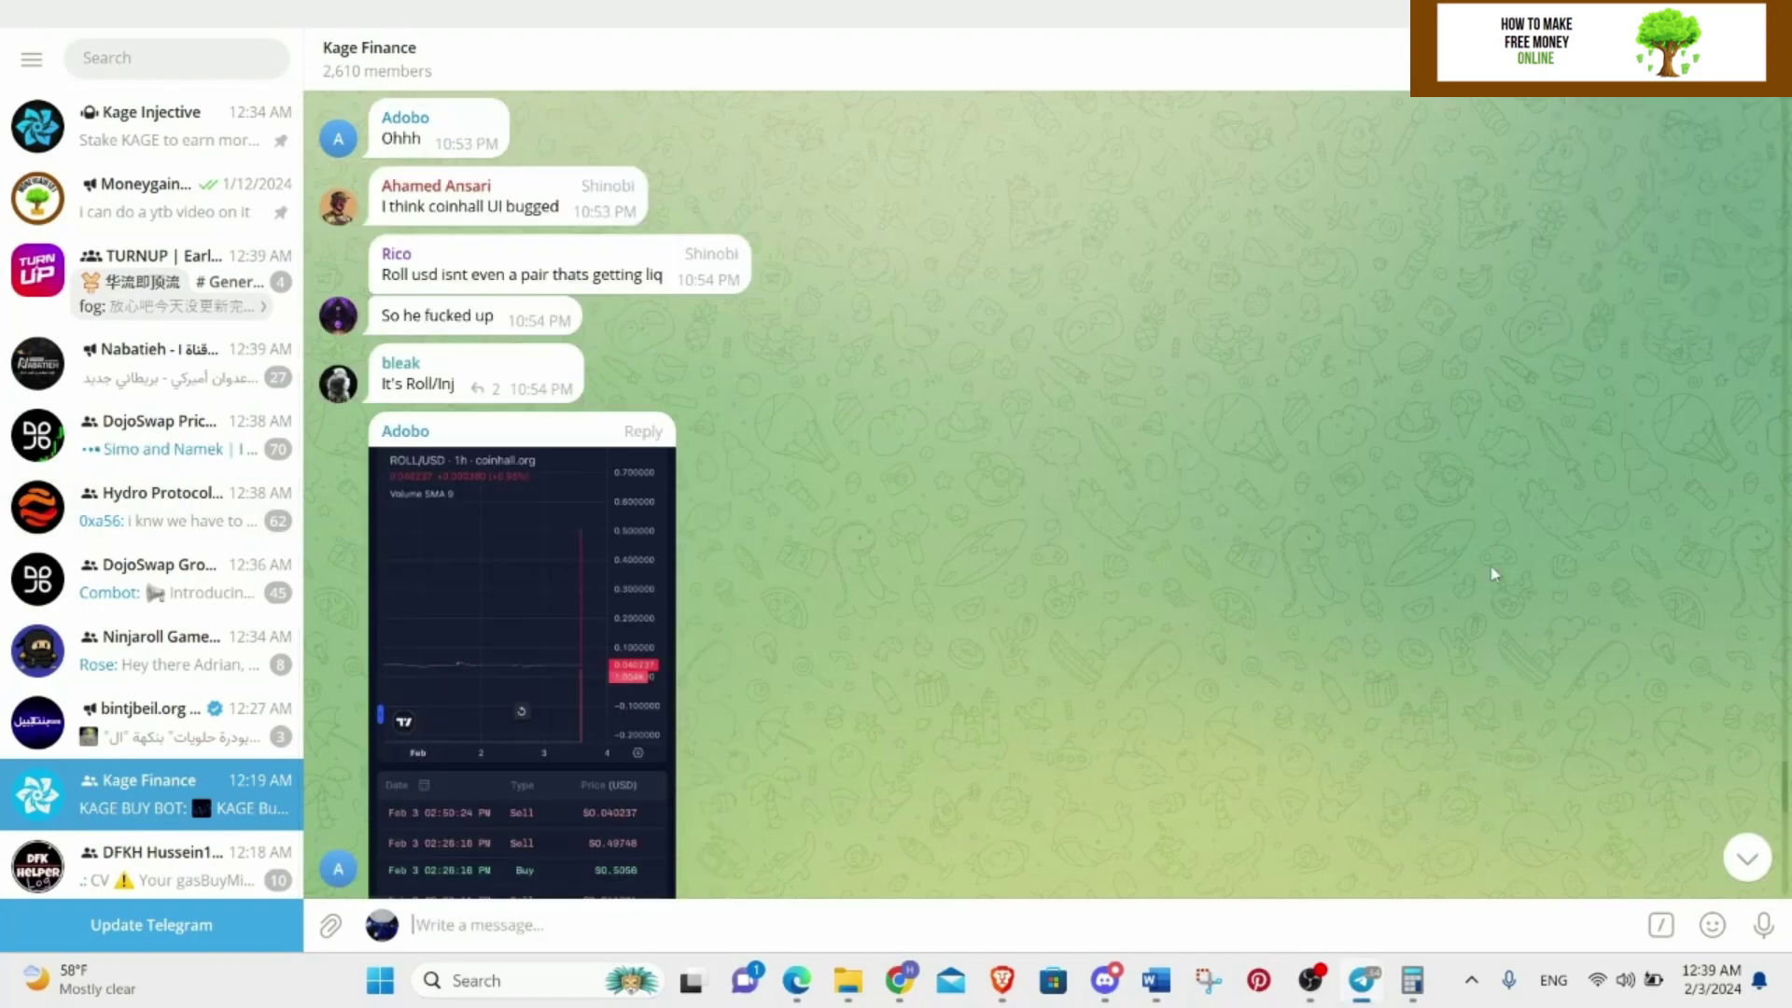
pyautogui.click(1749, 853)
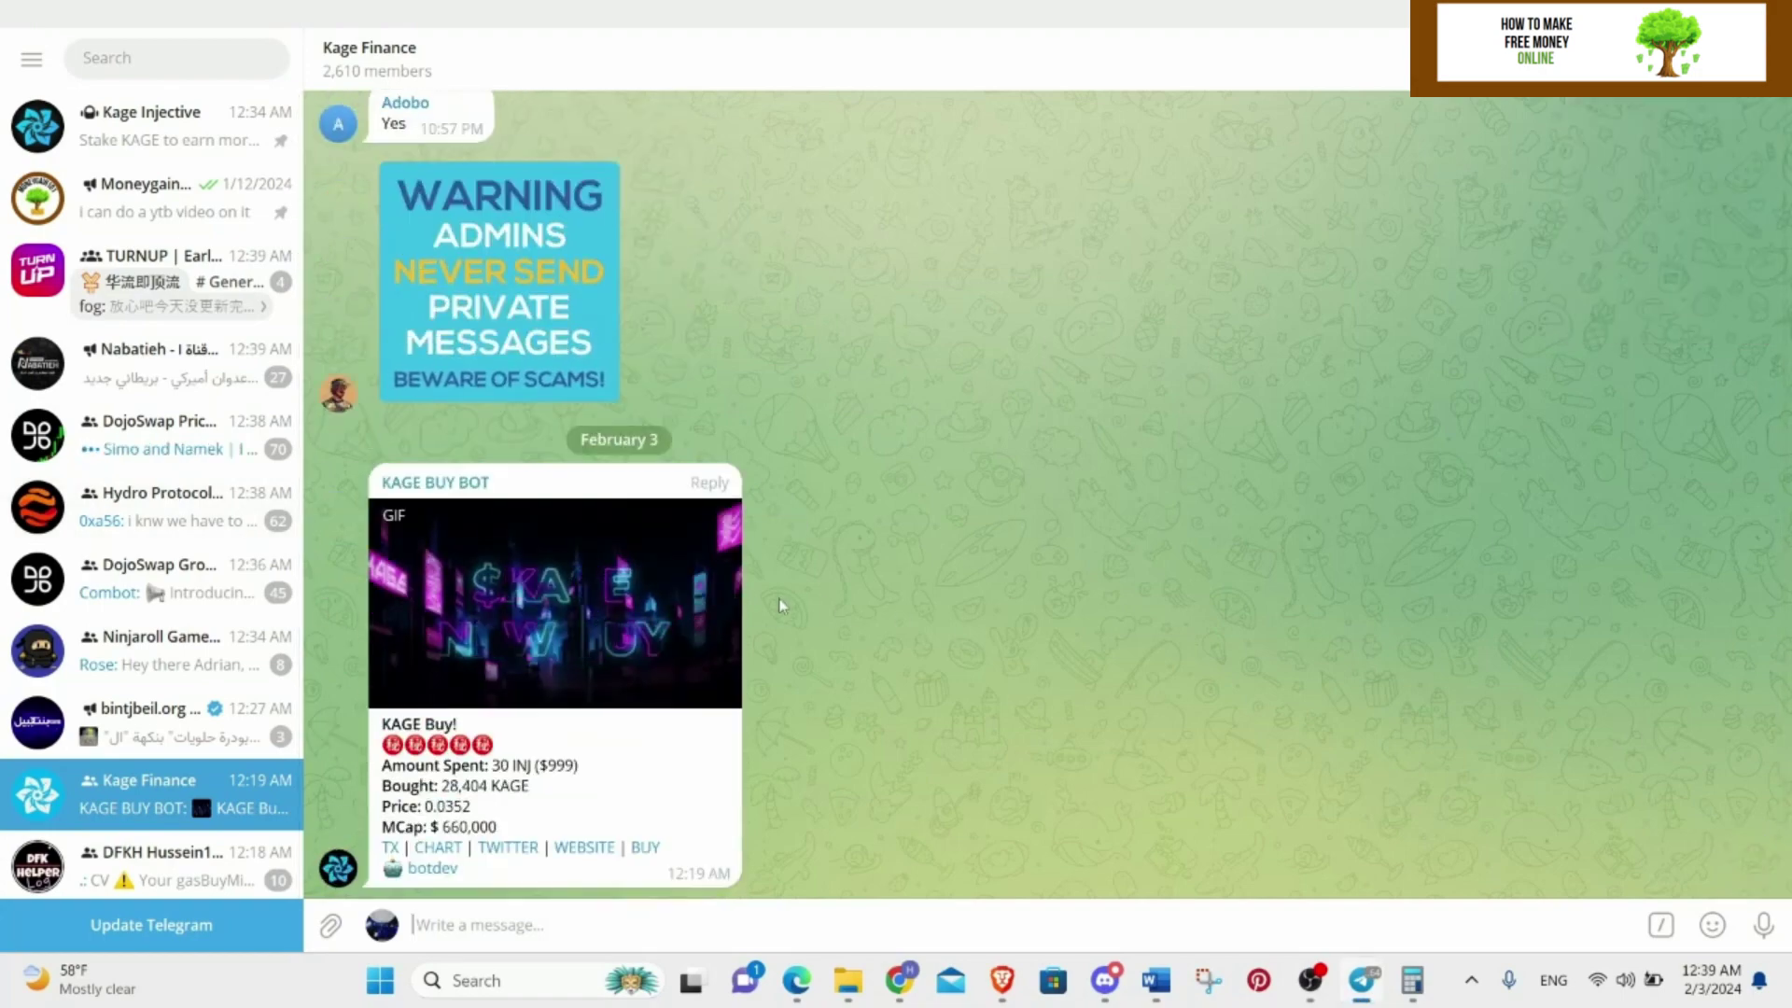
# Read back through the February 2 messages in the Kage Finance group chat.
pyautogui.scroll(4, 782, 588)
pyautogui.scroll(10, 780, 580)
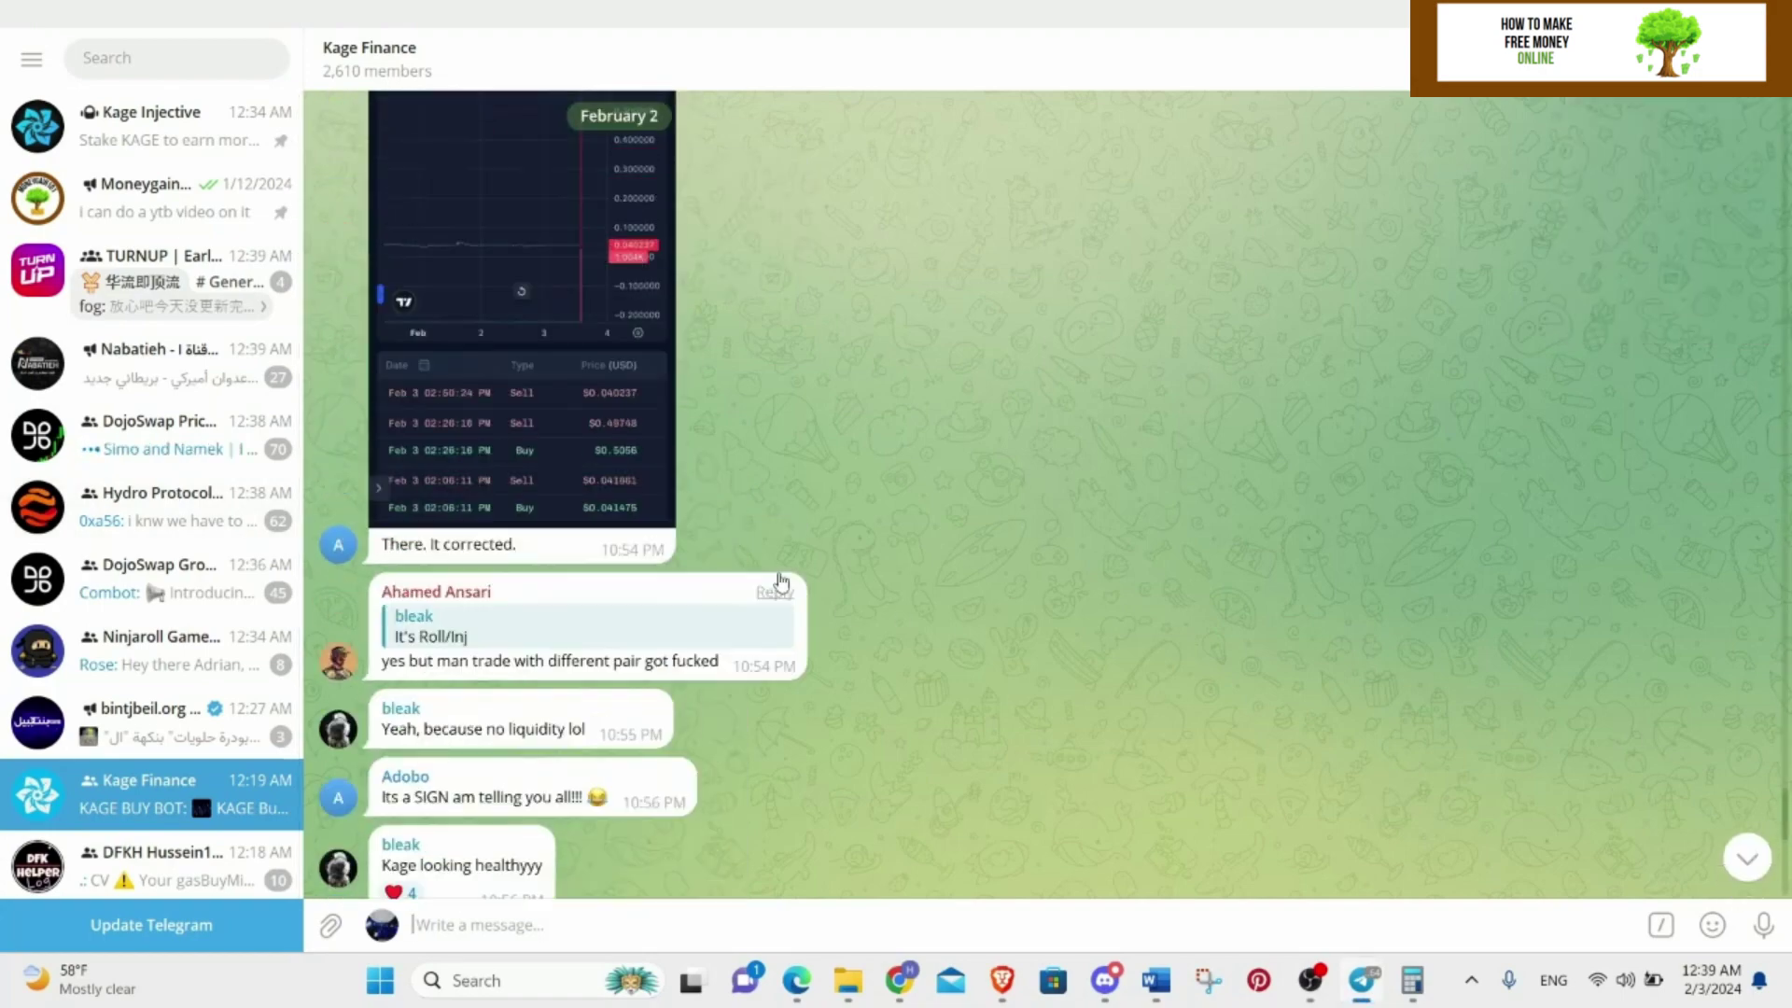
pyautogui.scroll(9, 774, 576)
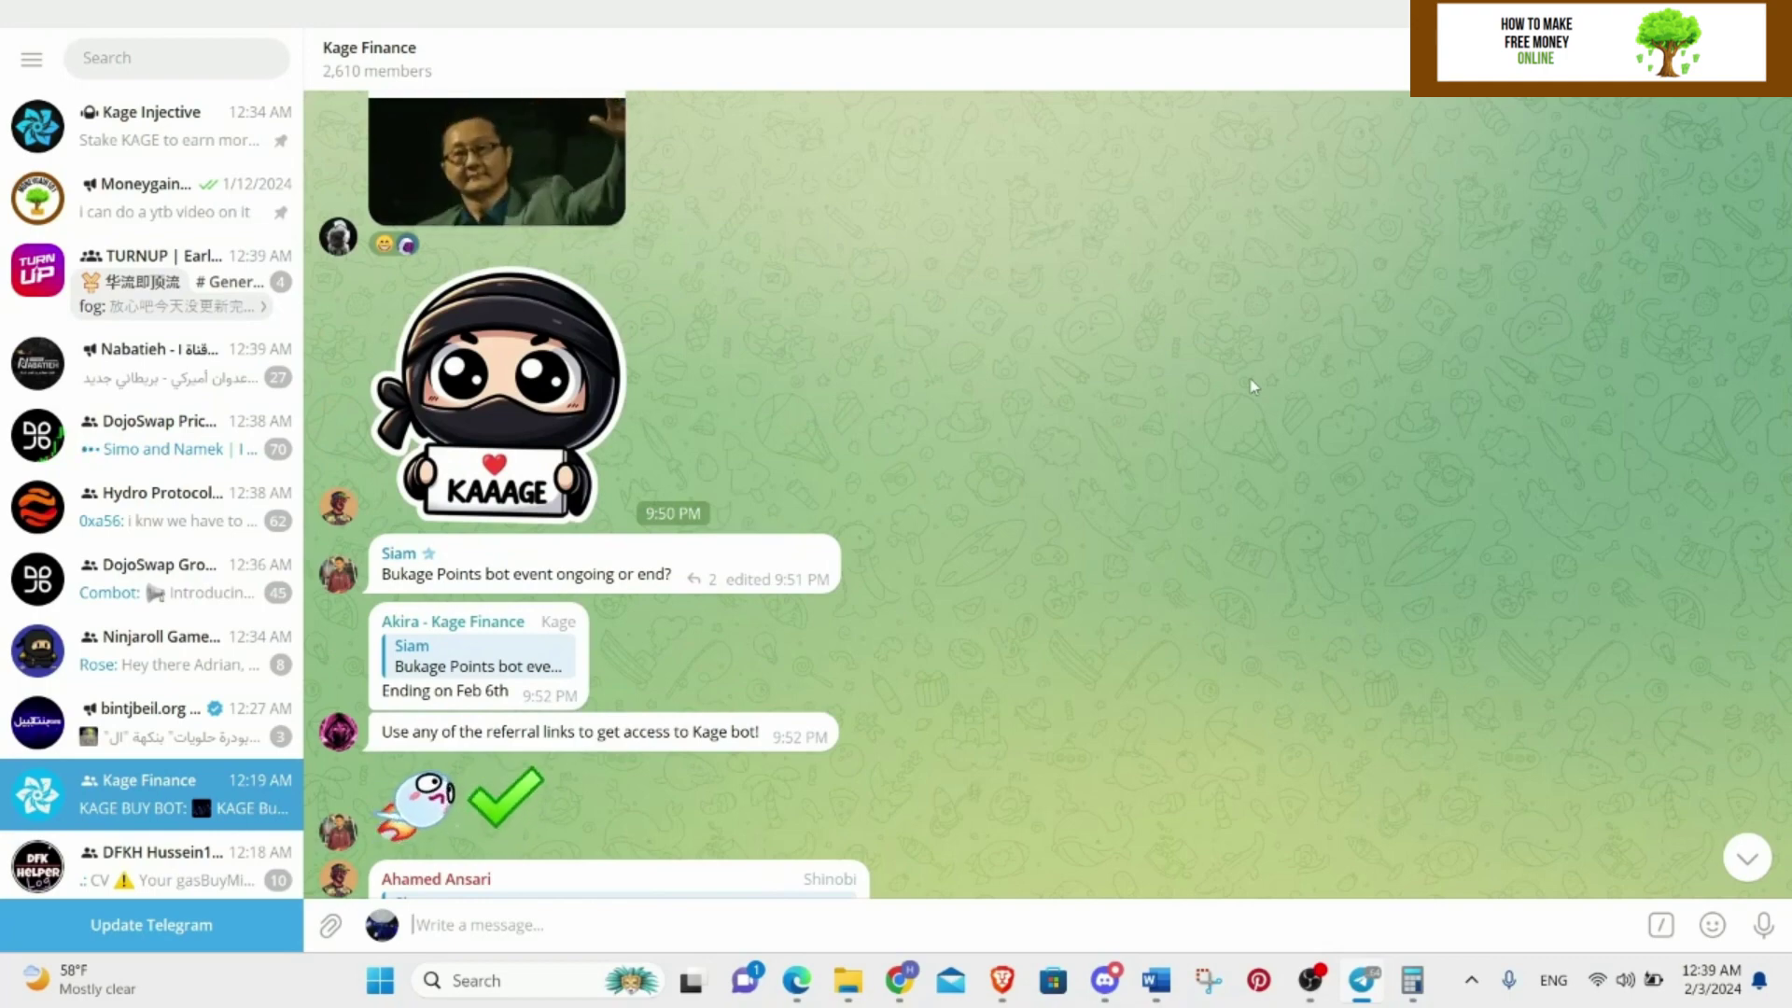
pyautogui.scroll(15, 1213, 402)
pyautogui.scroll(5, 1146, 411)
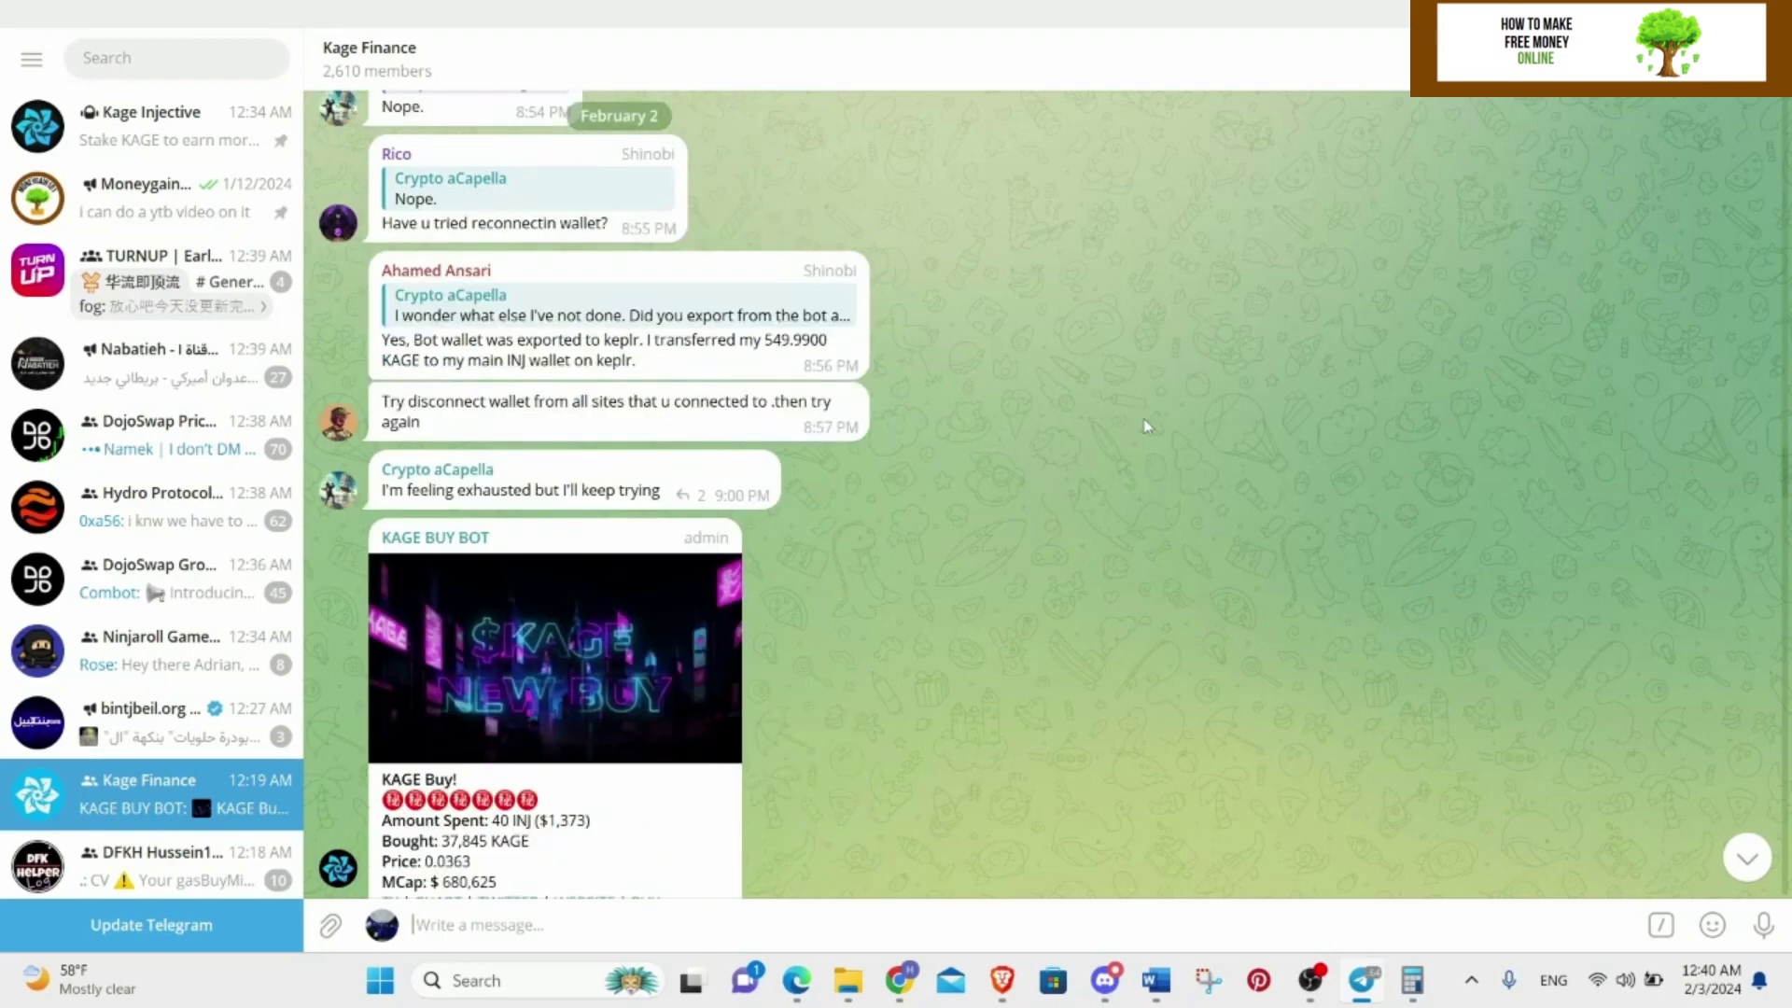
pyautogui.scroll(5, 1416, 224)
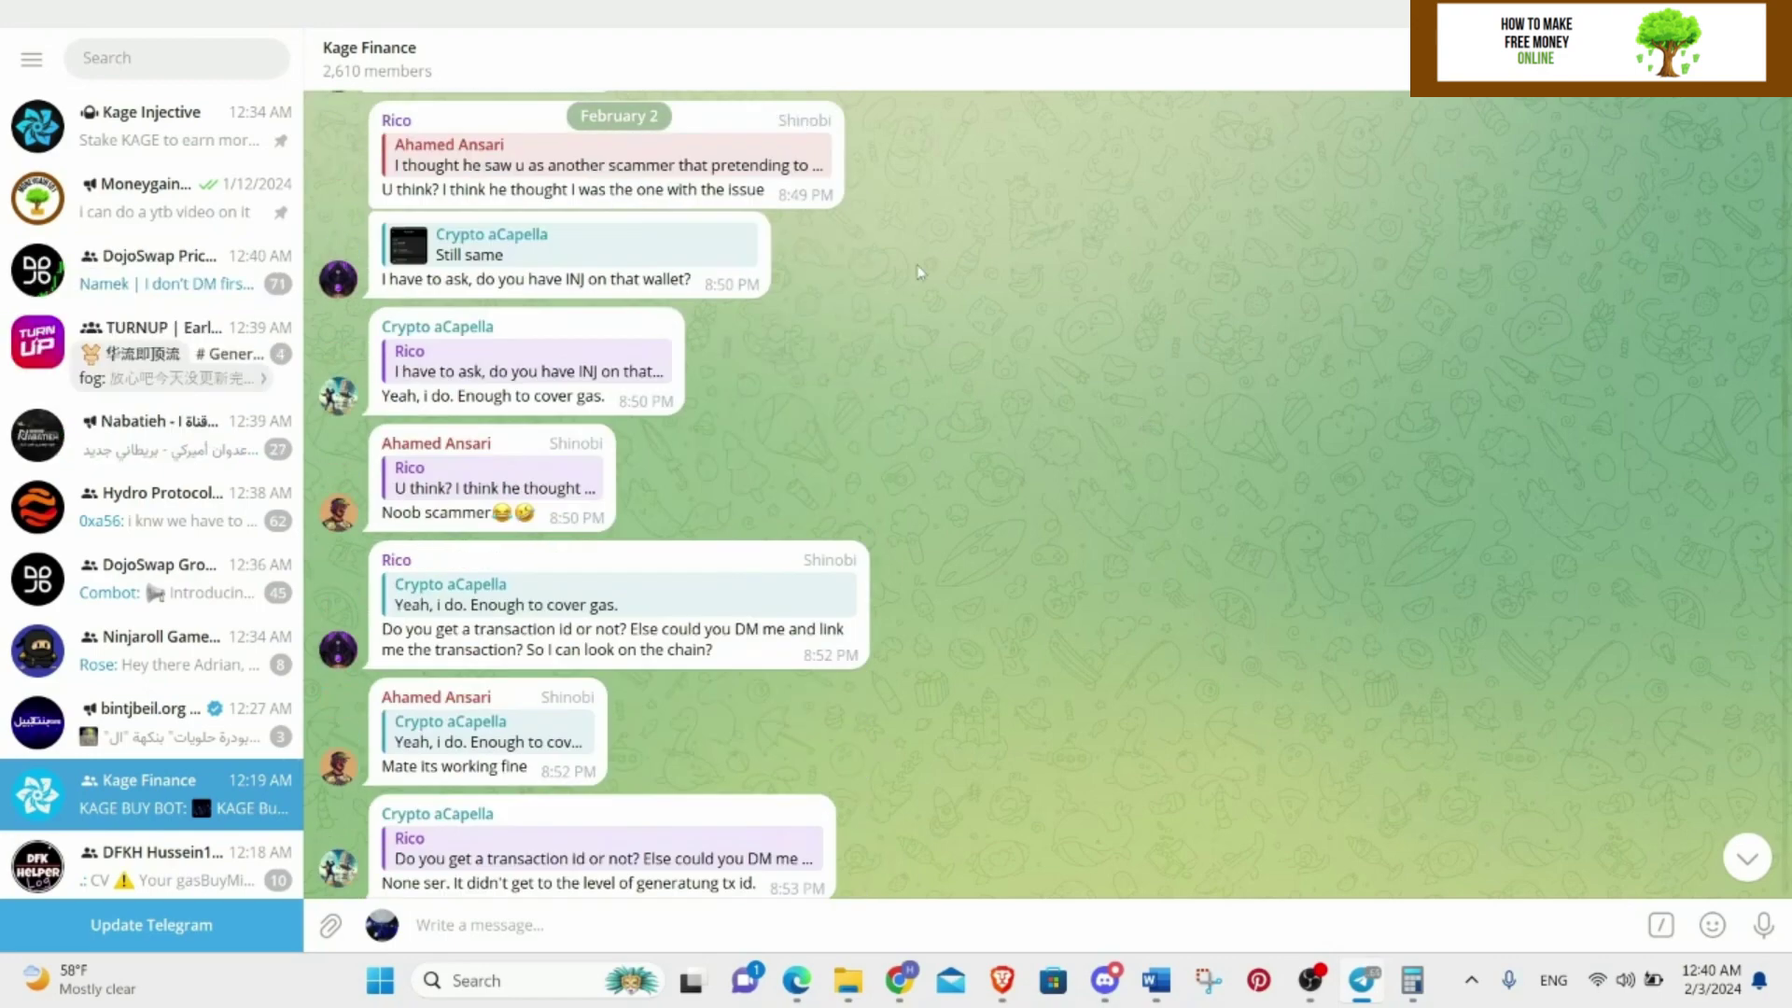
# Return to the Dojoswap tracker sheet in the browser and check the Feb 3 dojo amount in F13.
pyautogui.hotkey('alt', 'Tab')
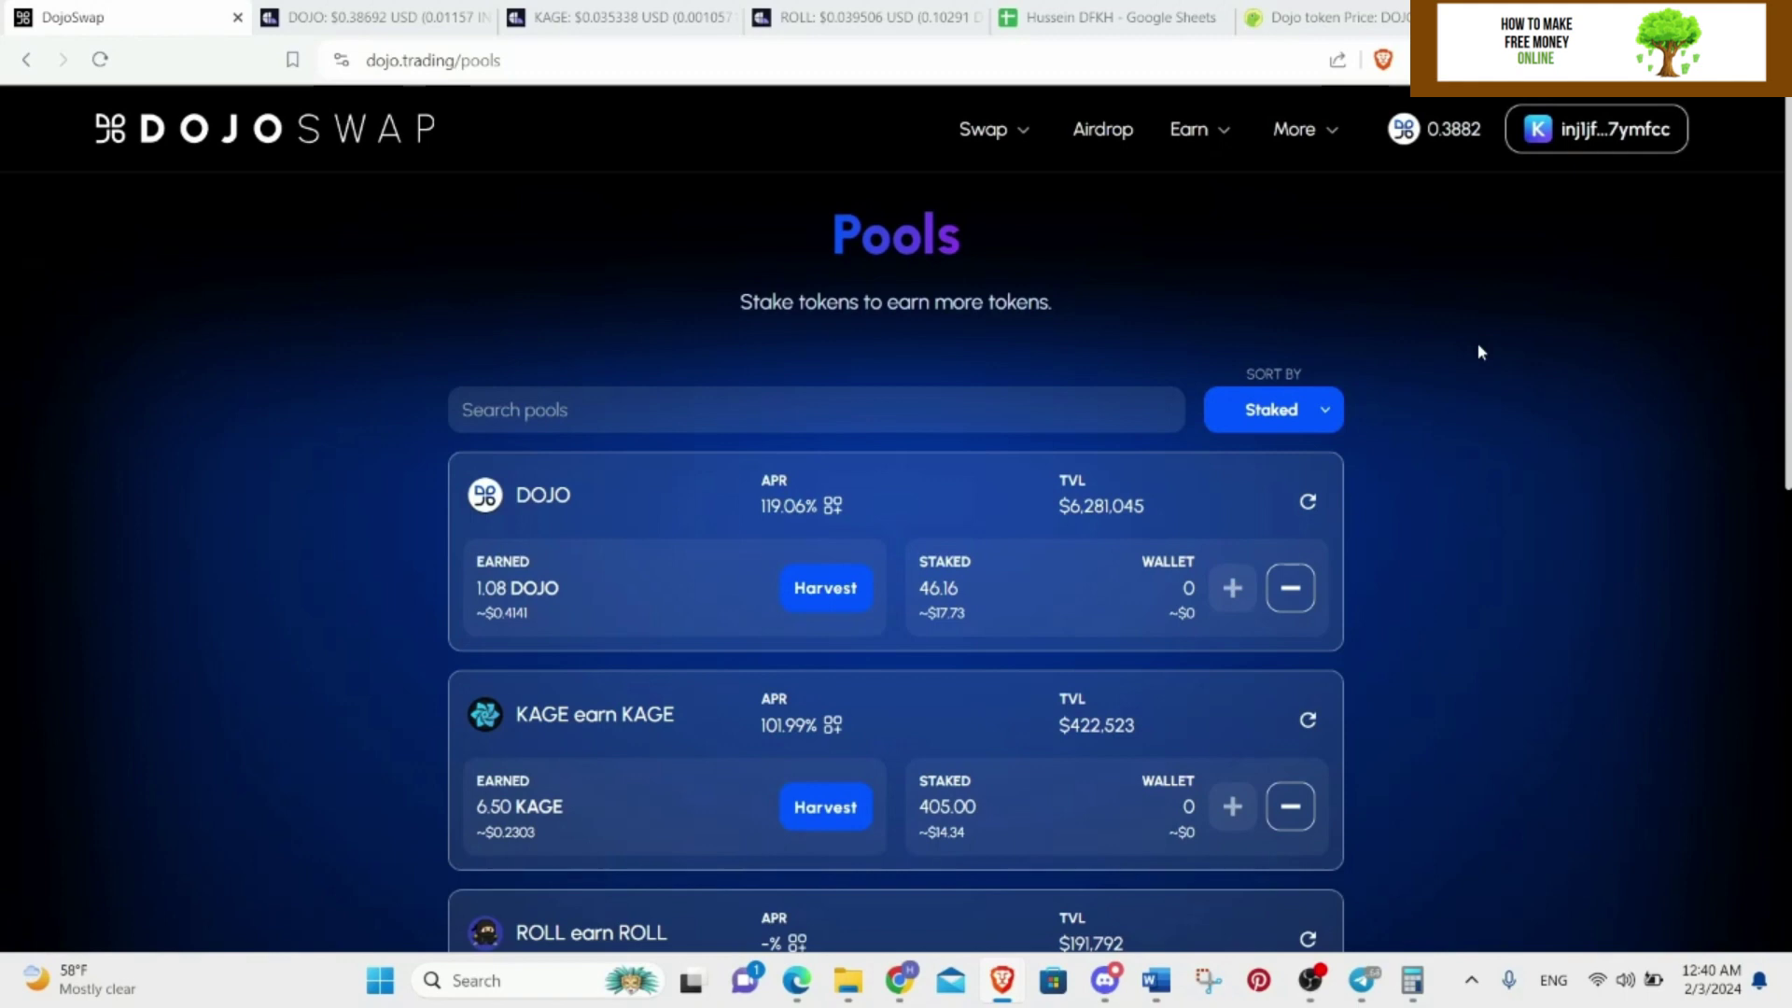
pyautogui.click(1102, 17)
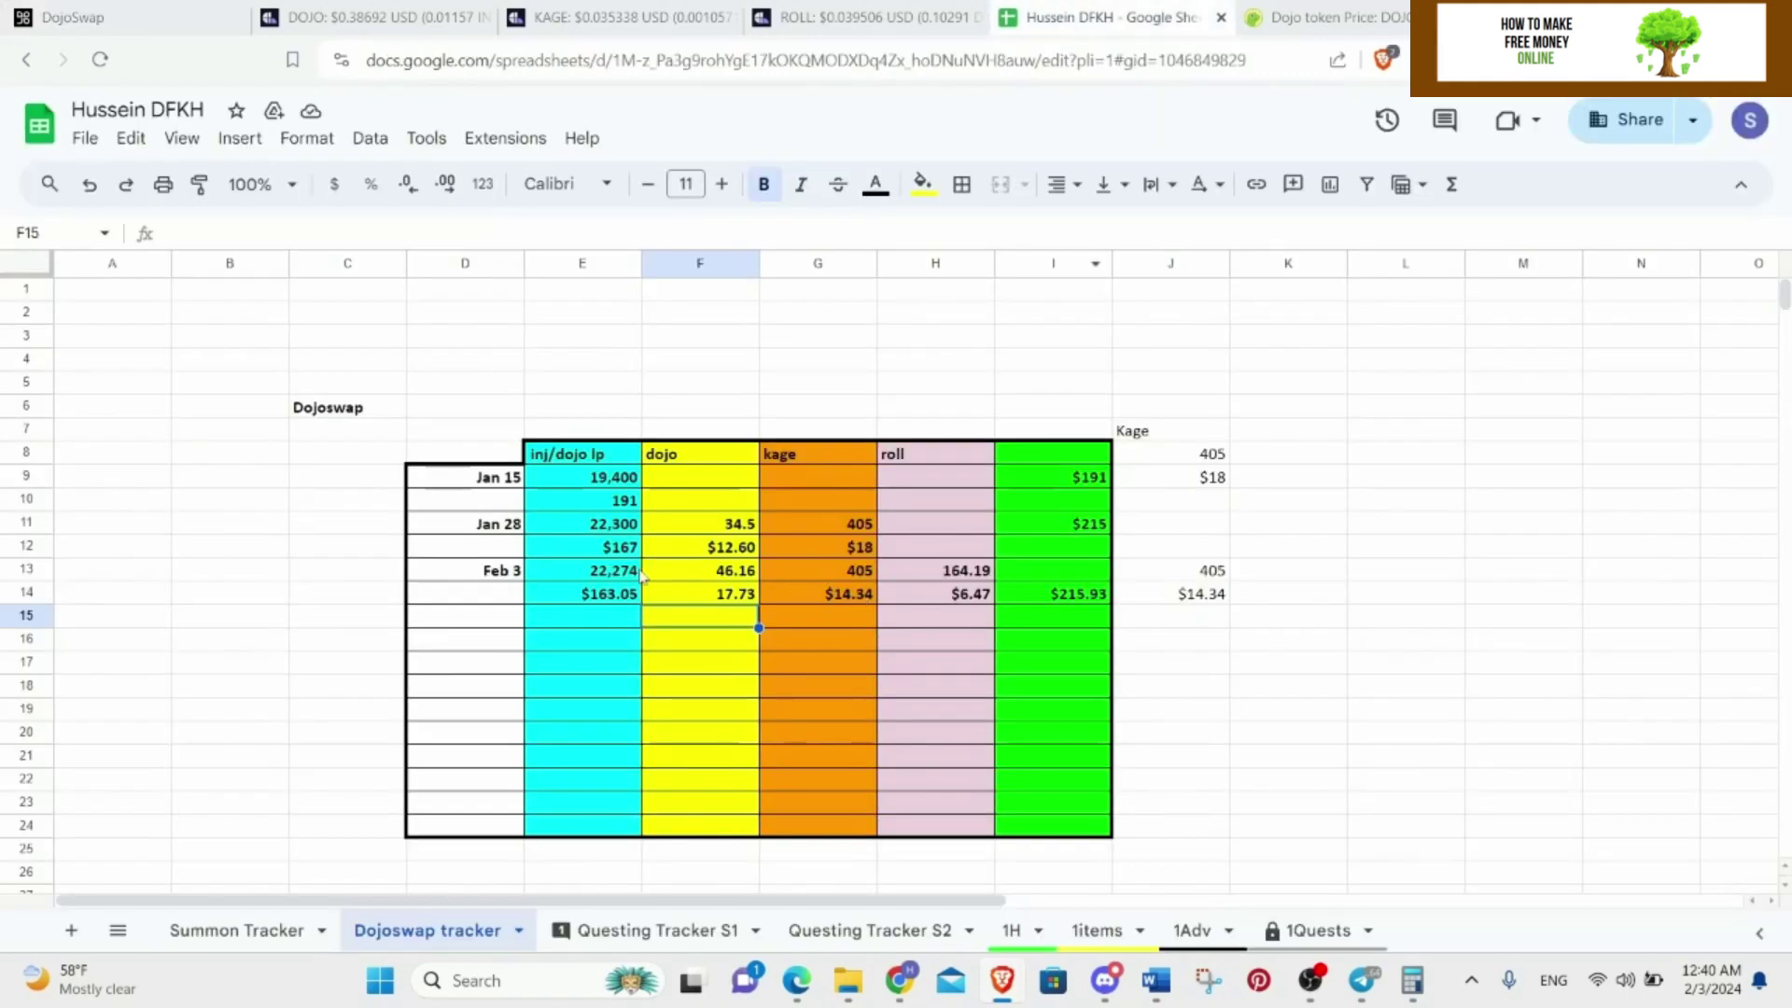
pyautogui.click(707, 577)
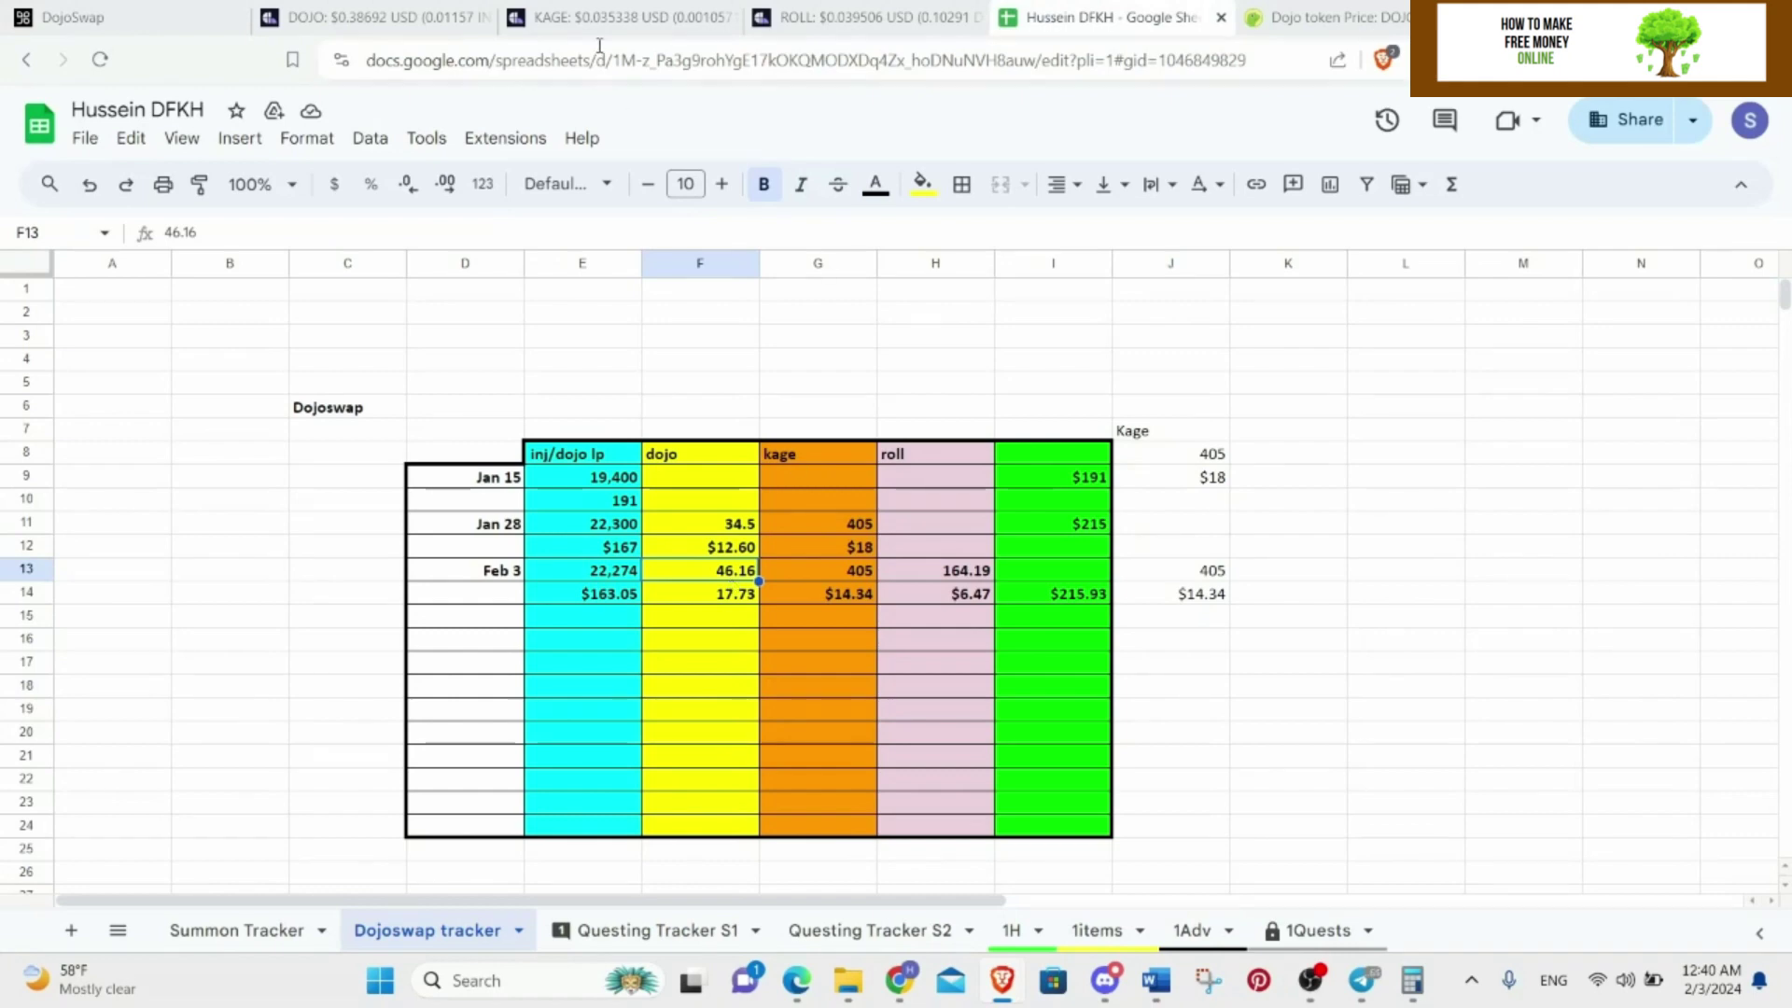
# Open the DOJO/INJ page on Coinhall and examine the 15-minute price chart from late January to February 3.
pyautogui.click(373, 17)
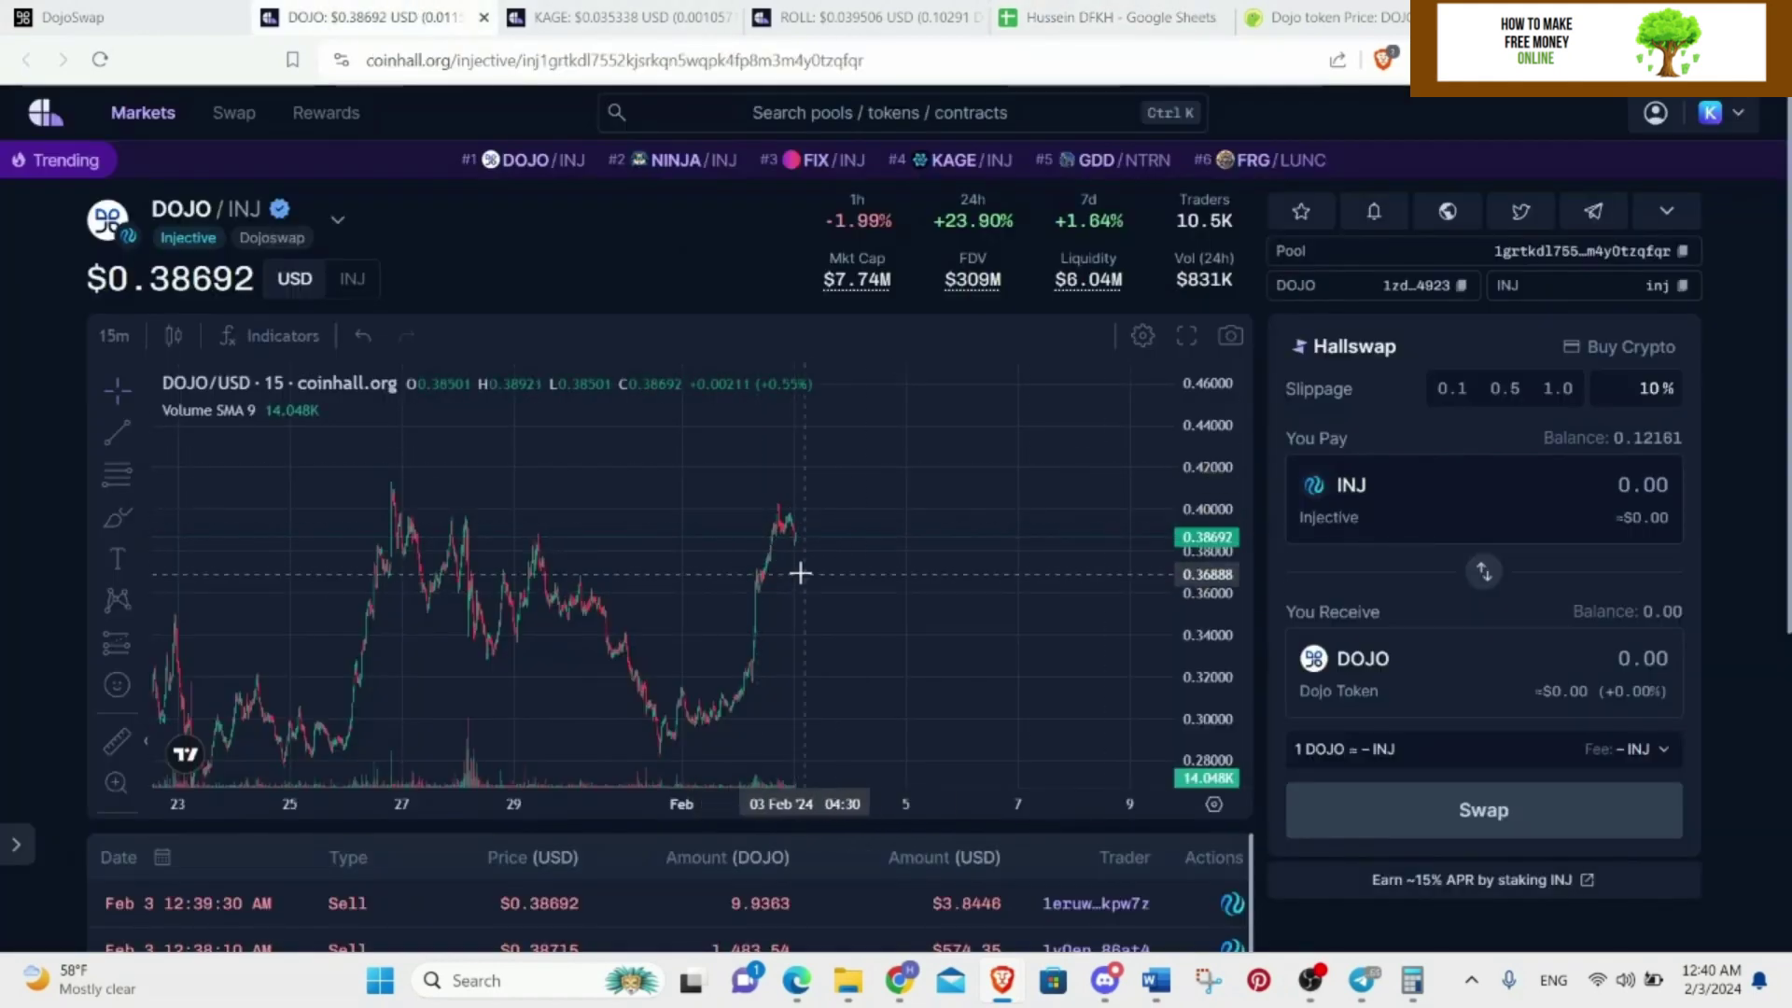
pyautogui.scroll(5, 794, 568)
pyautogui.scroll(-4, 659, 552)
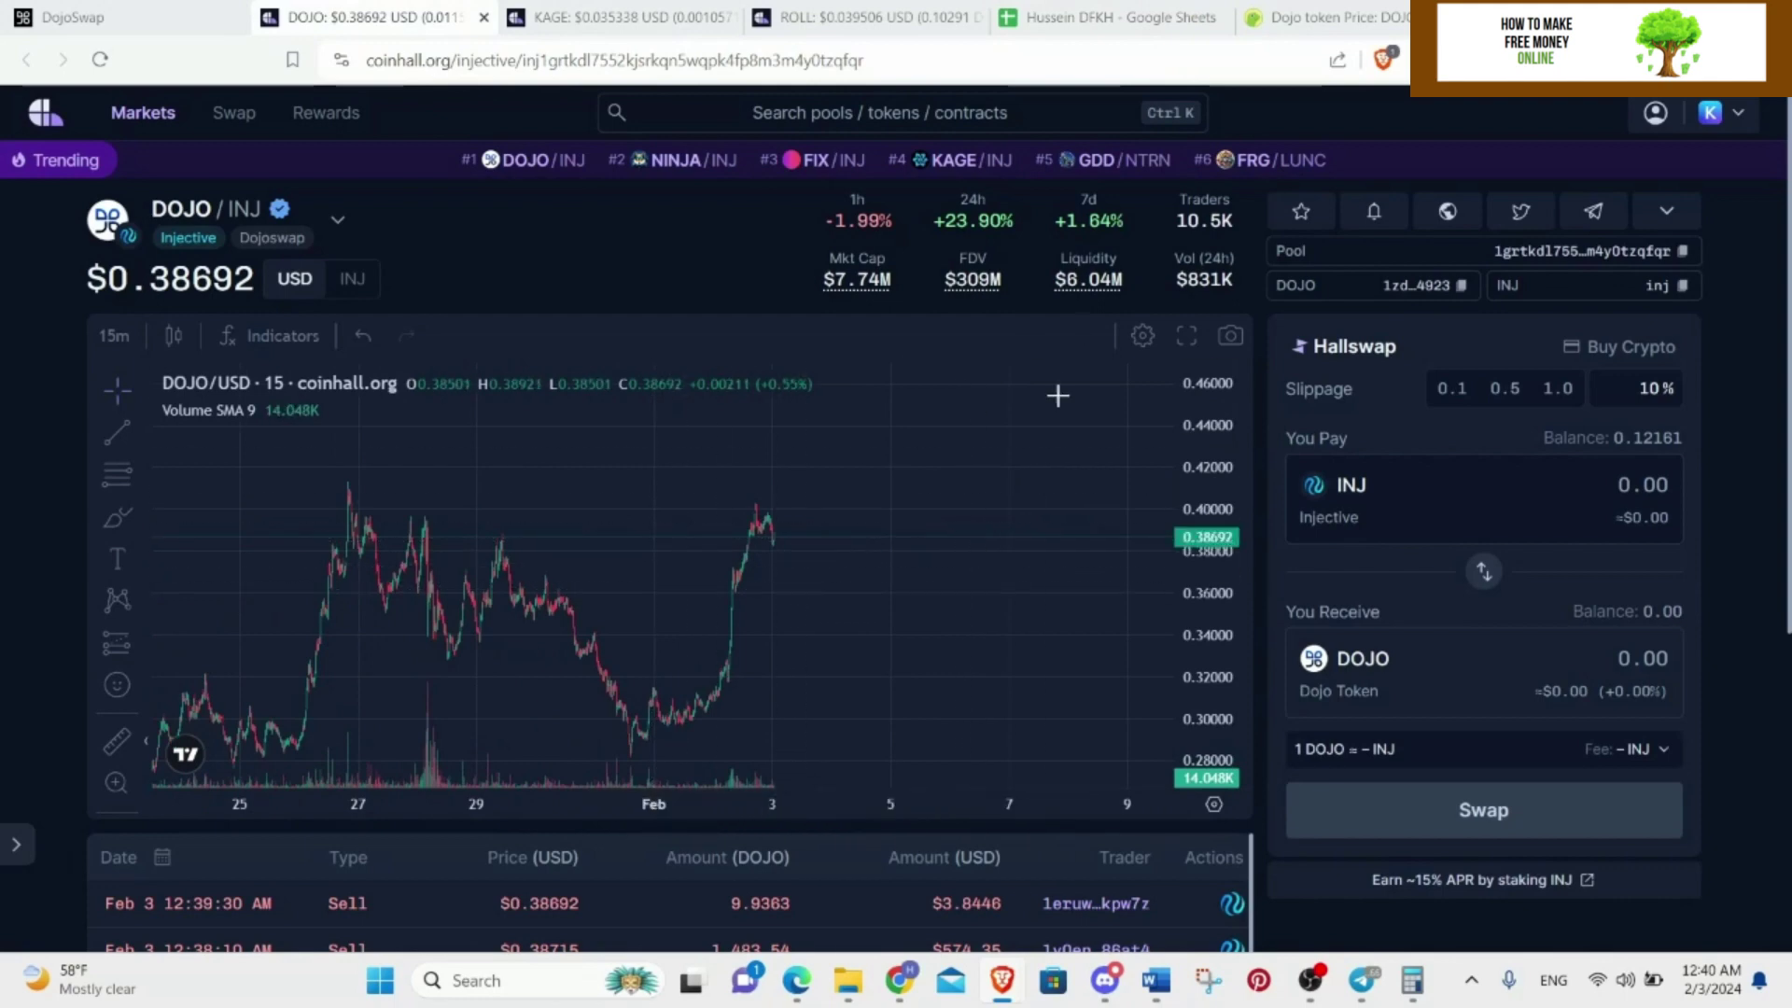
pyautogui.scroll(-1, 771, 619)
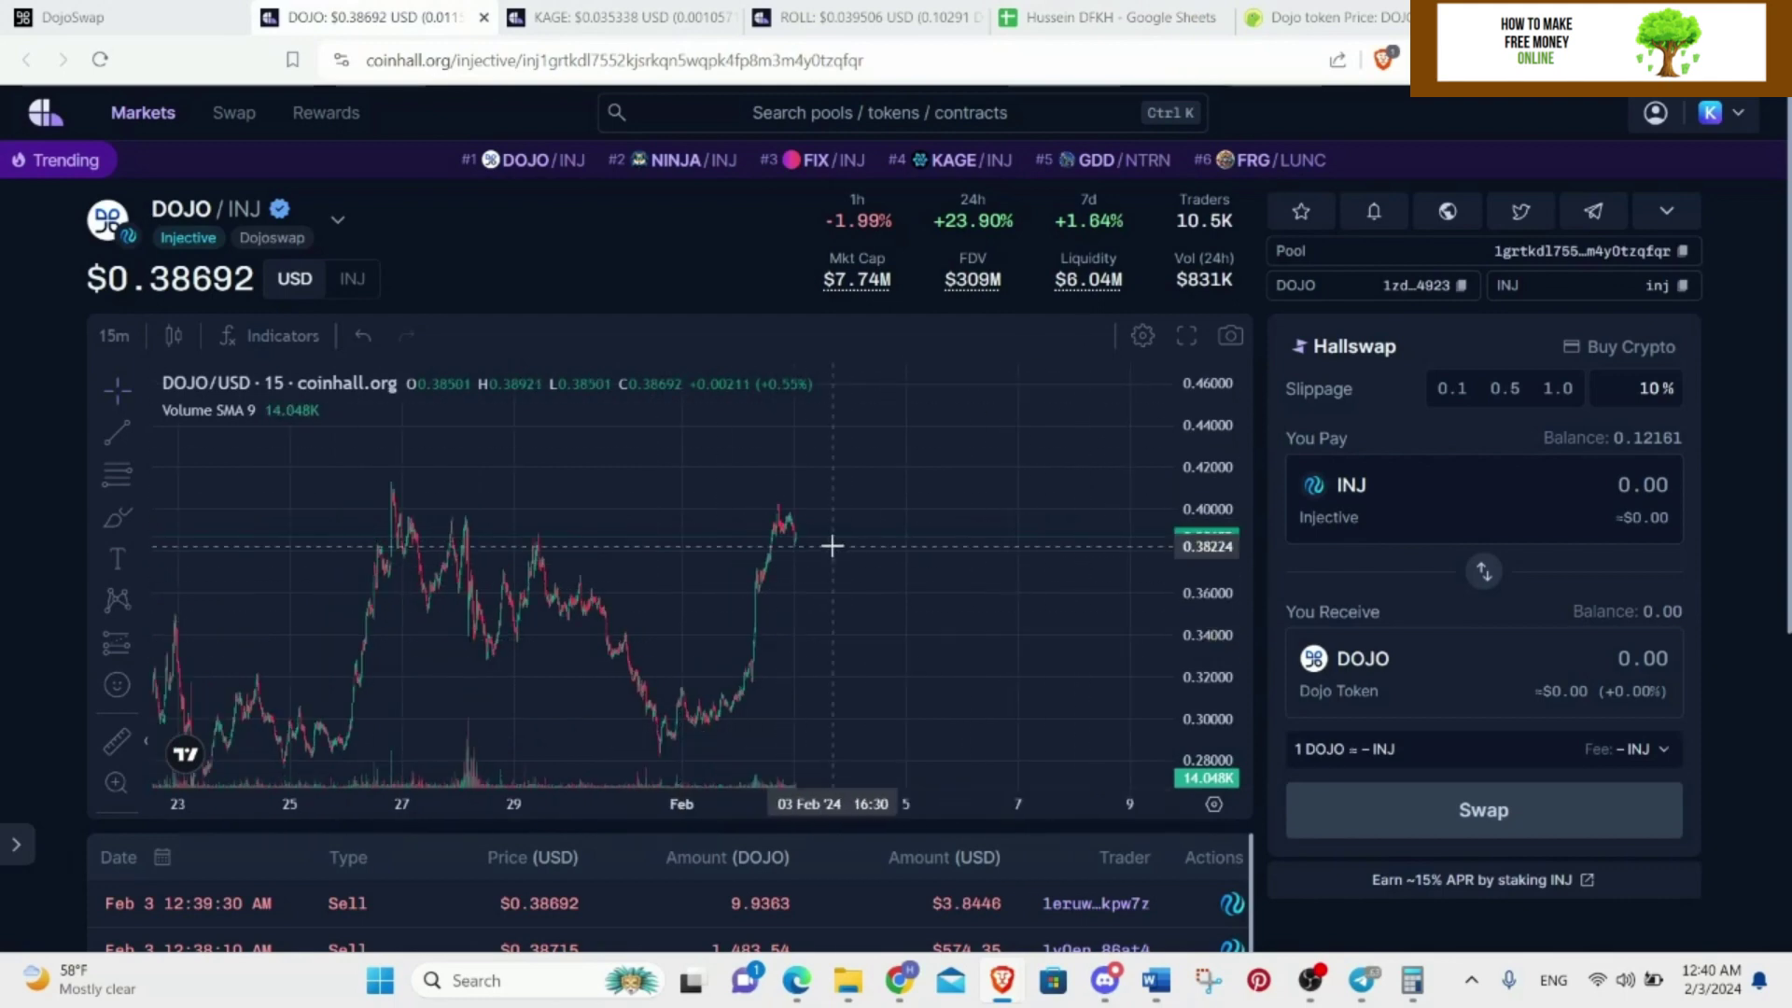
pyautogui.moveTo(800, 572); pyautogui.dragTo(686, 565)
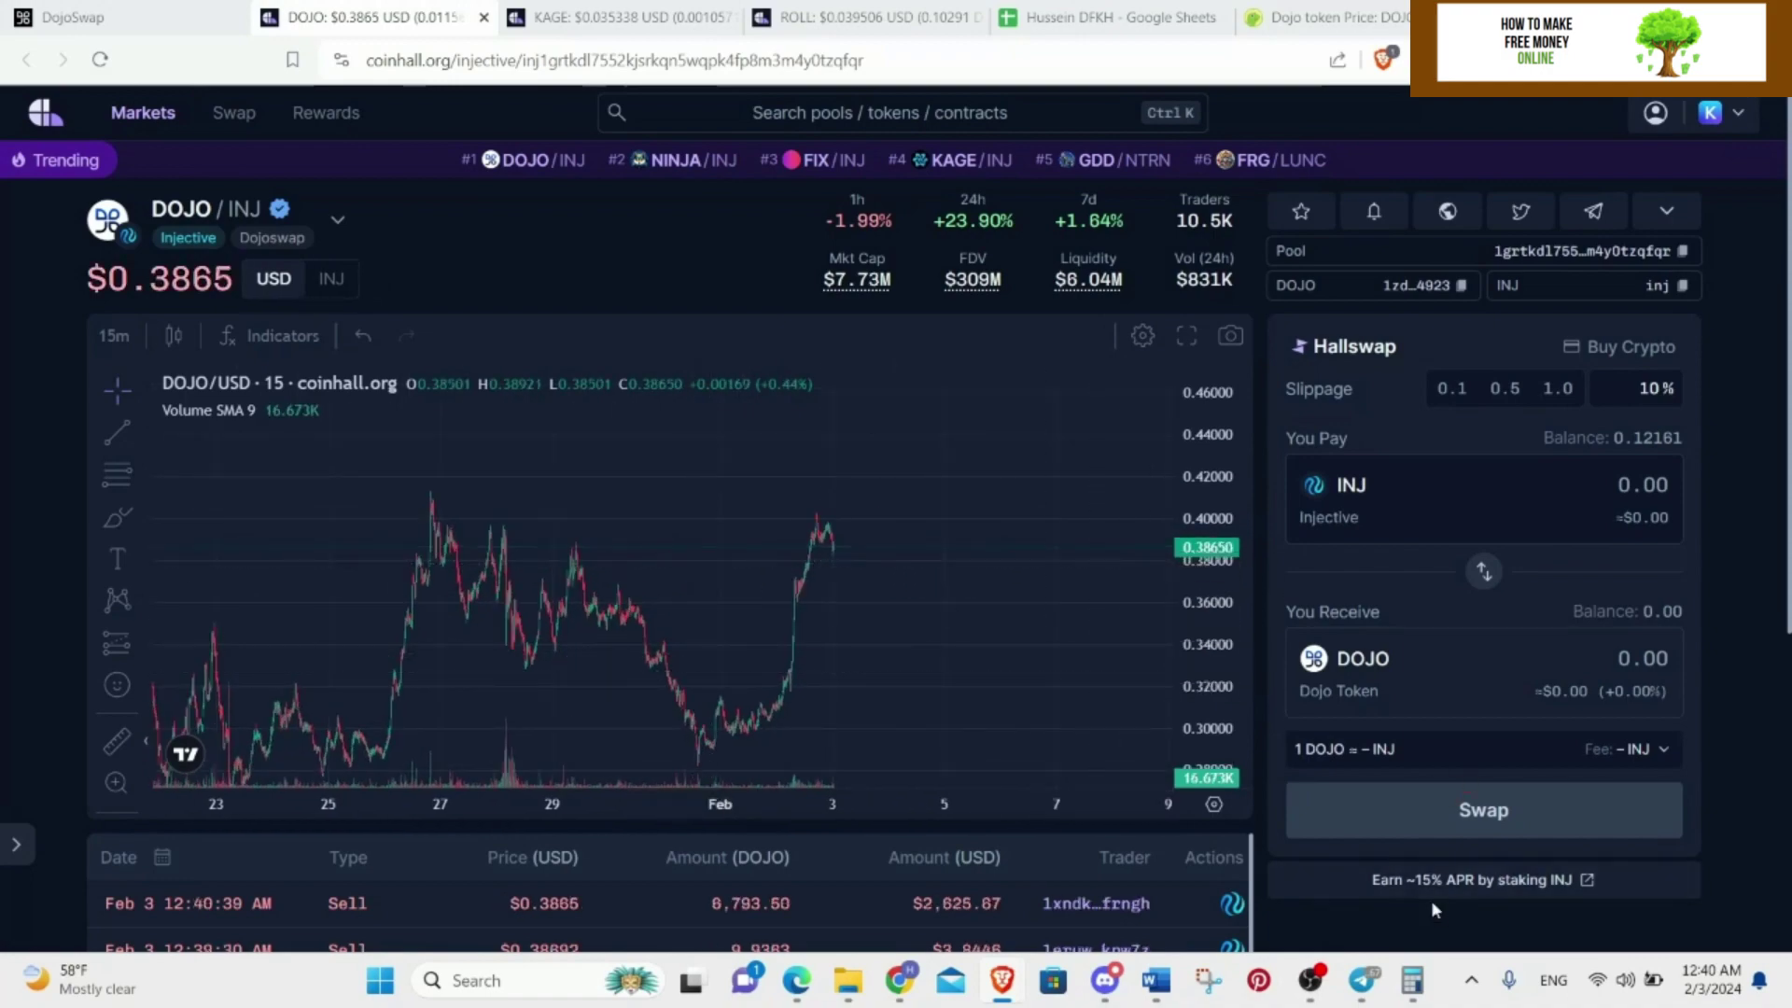